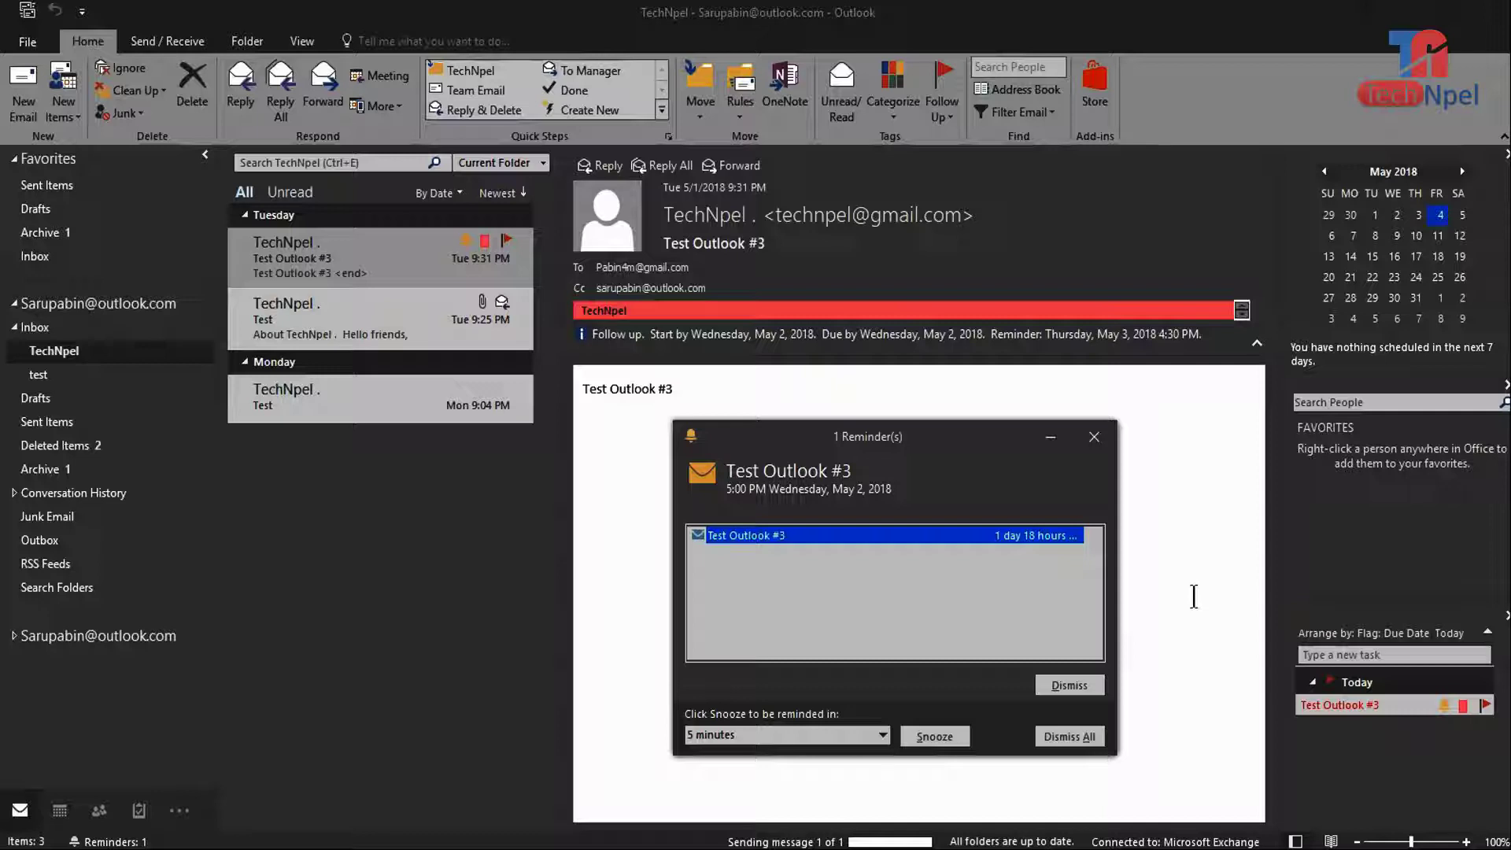
left_click_drag(892, 452, 822, 429)
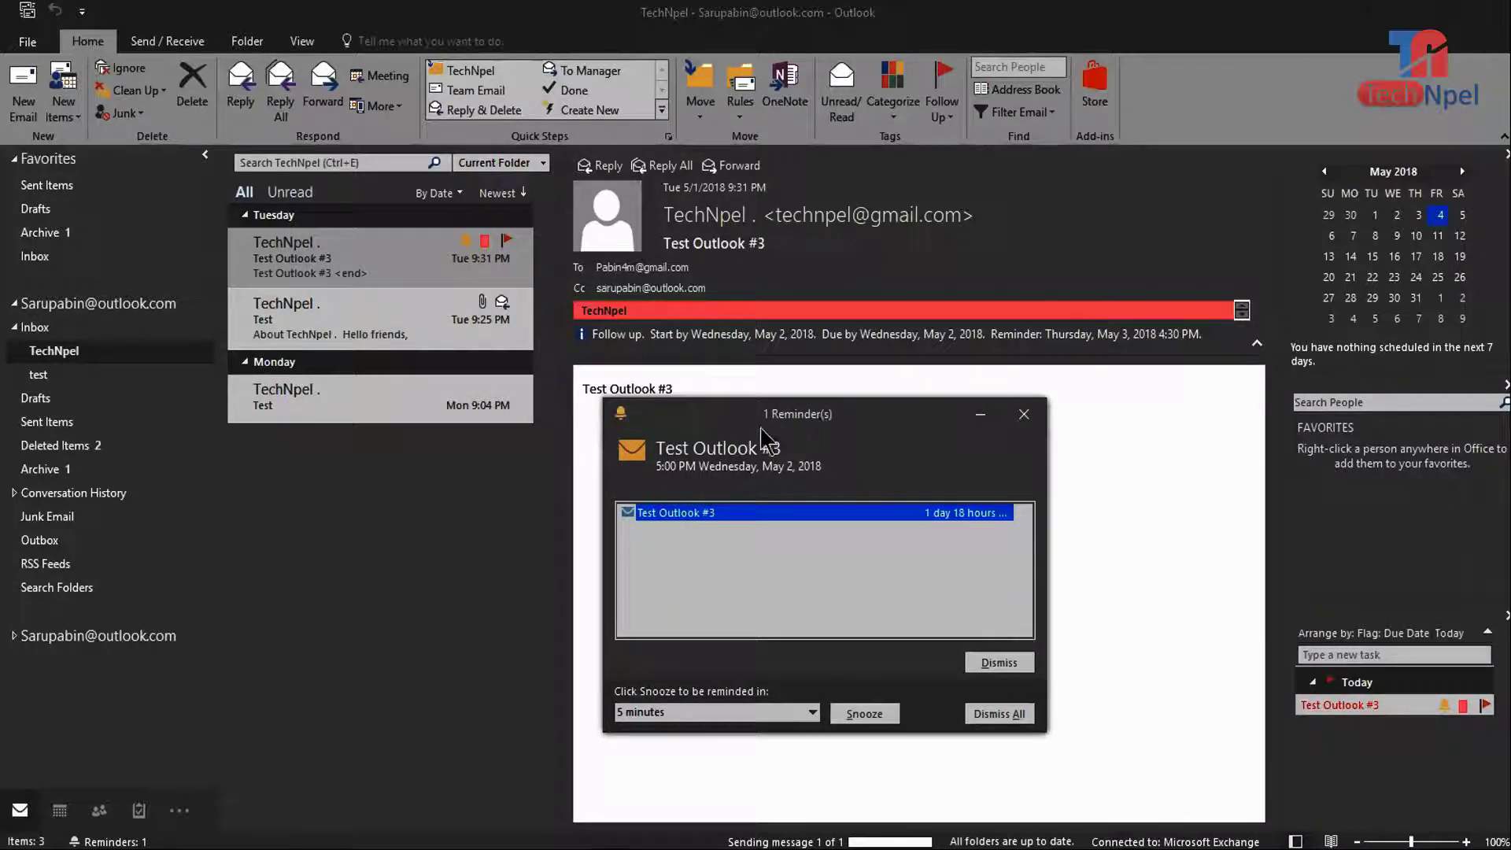
left_click_drag(809, 433, 820, 439)
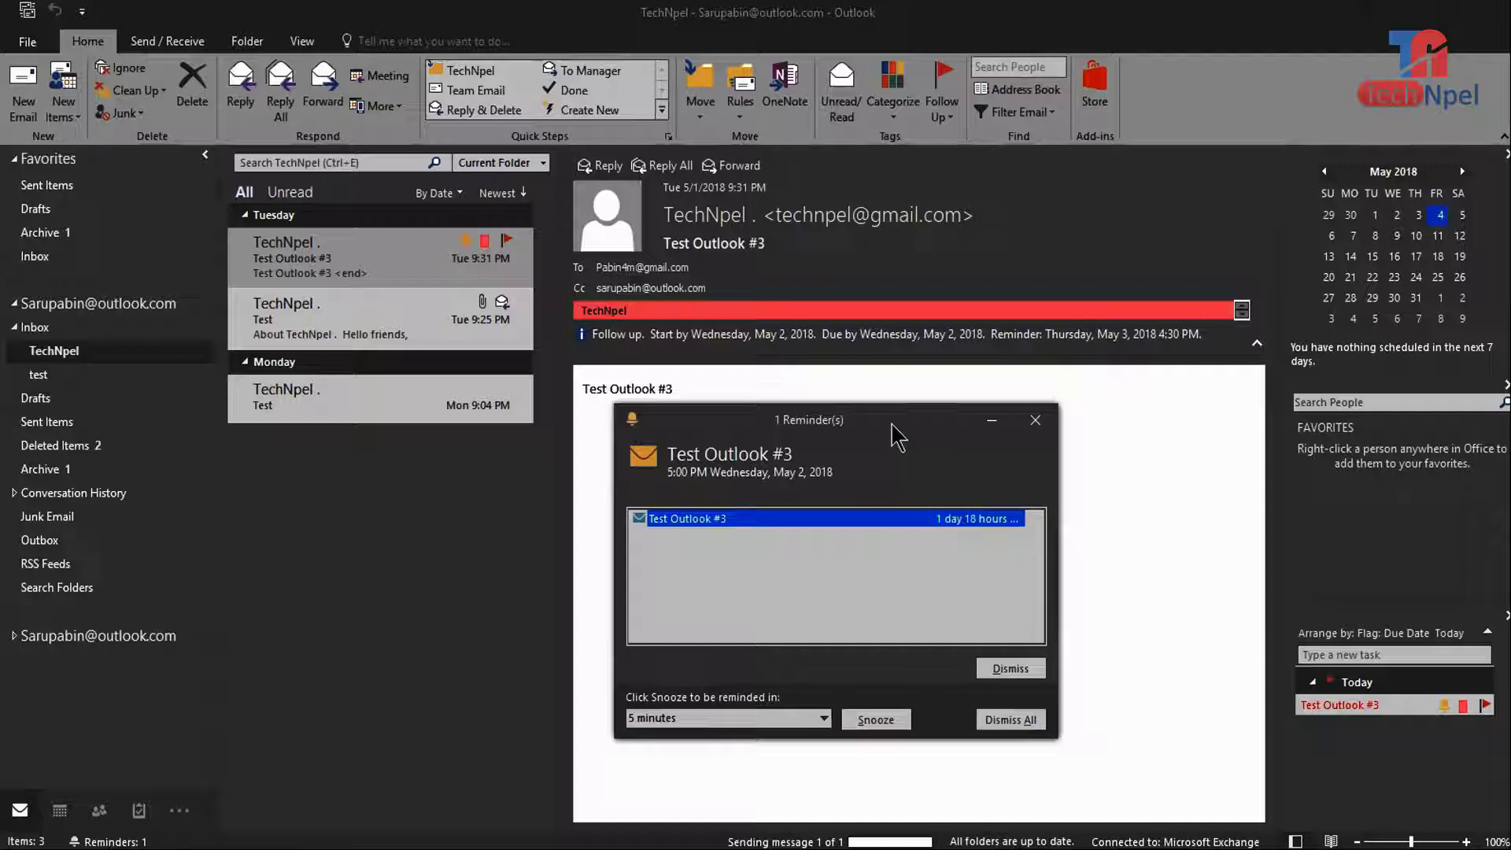
left_click(869, 417)
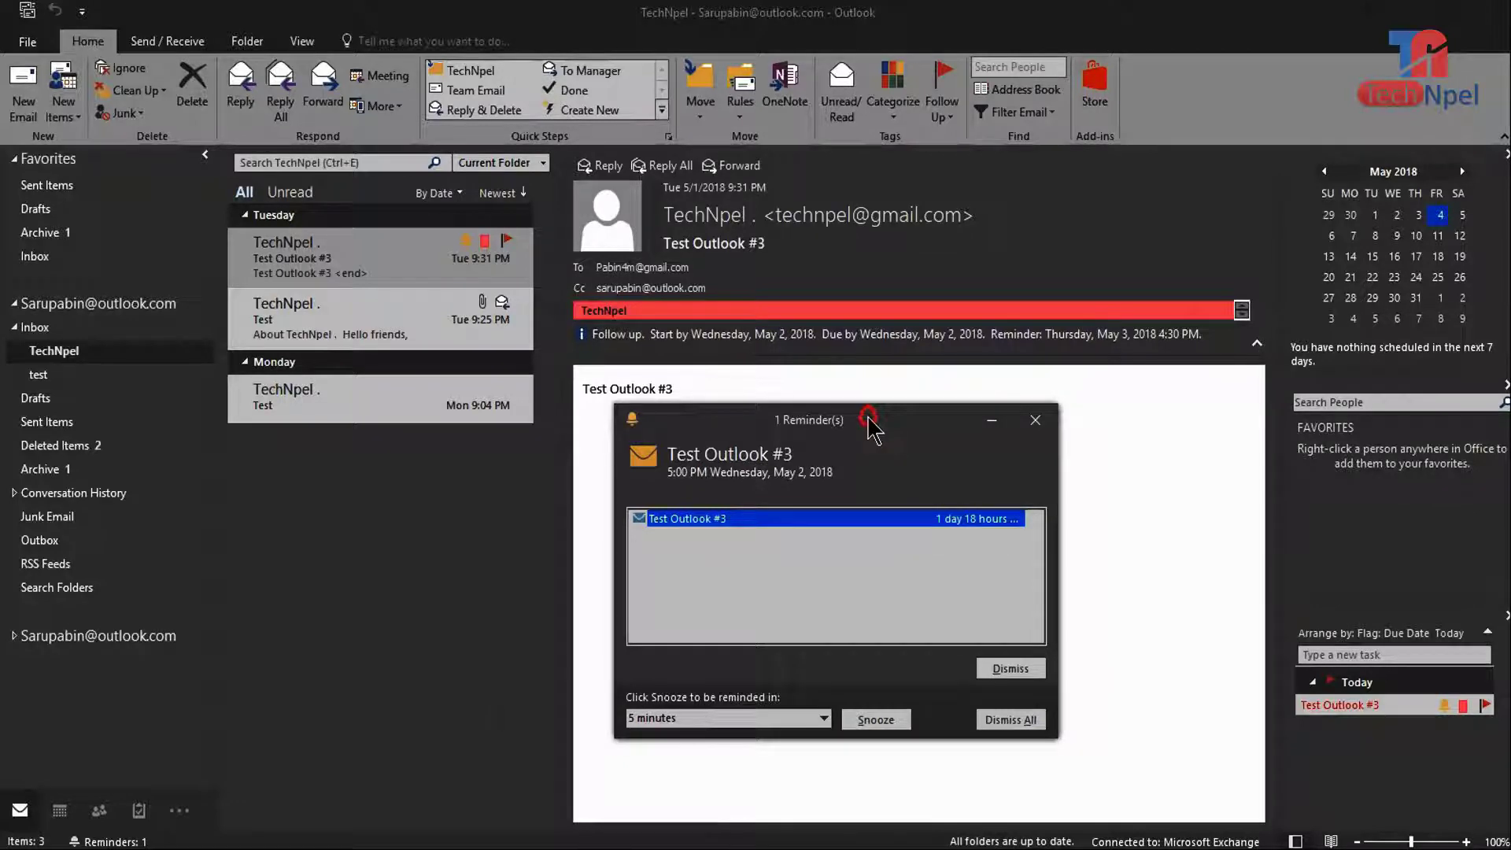
mouse_move(868, 421)
left_mouse_down()
mouse_move(725, 434)
mouse_move(849, 438)
left_mouse_up()
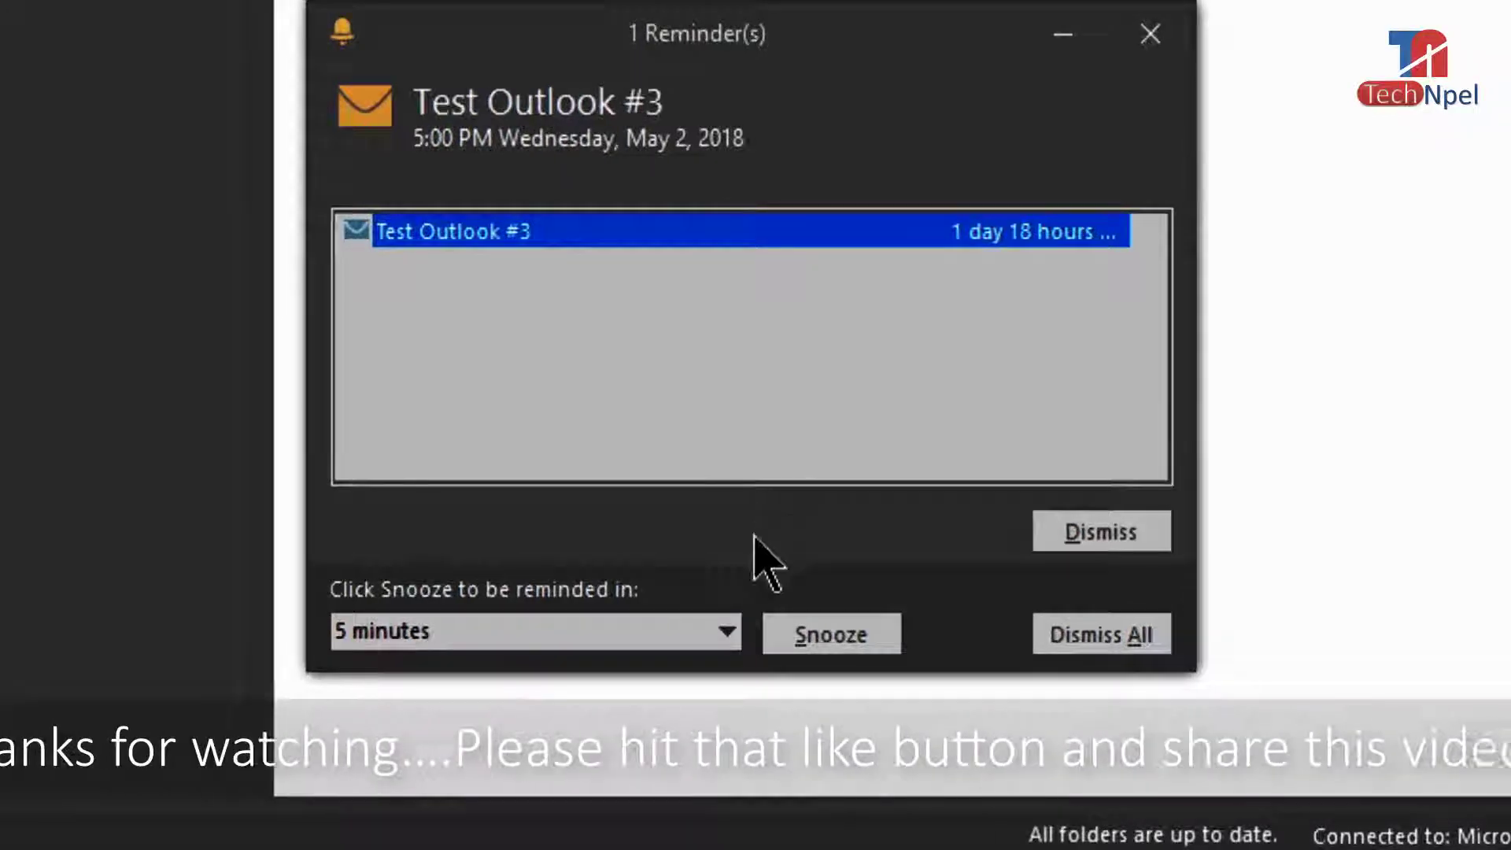
- Choose a 30 minutes snooze interval for the Test Outlook #3 reminder, and dismiss all reminders
left_click(757, 633)
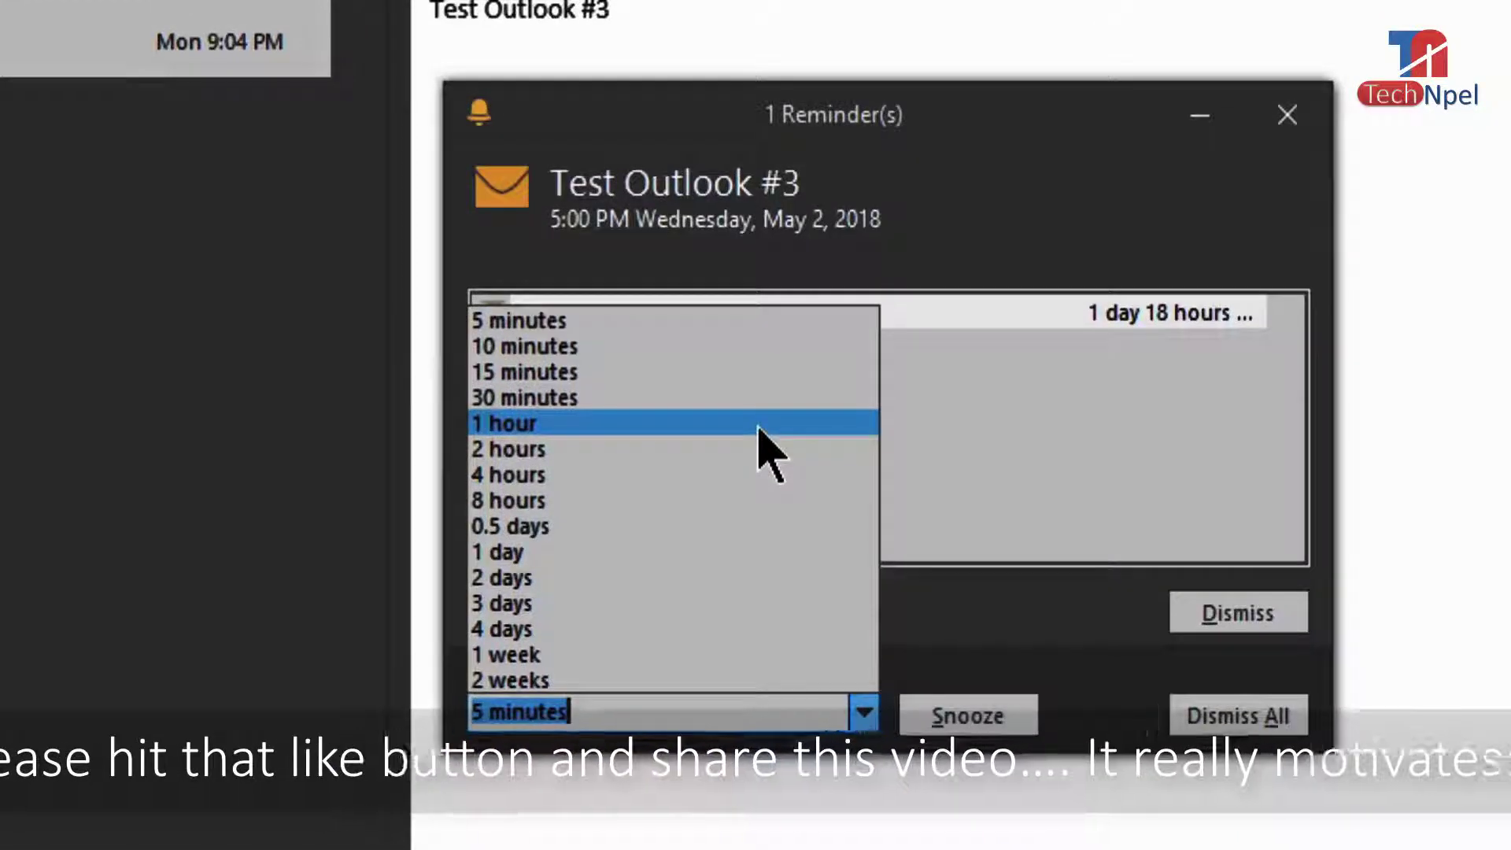
left_click(755, 417)
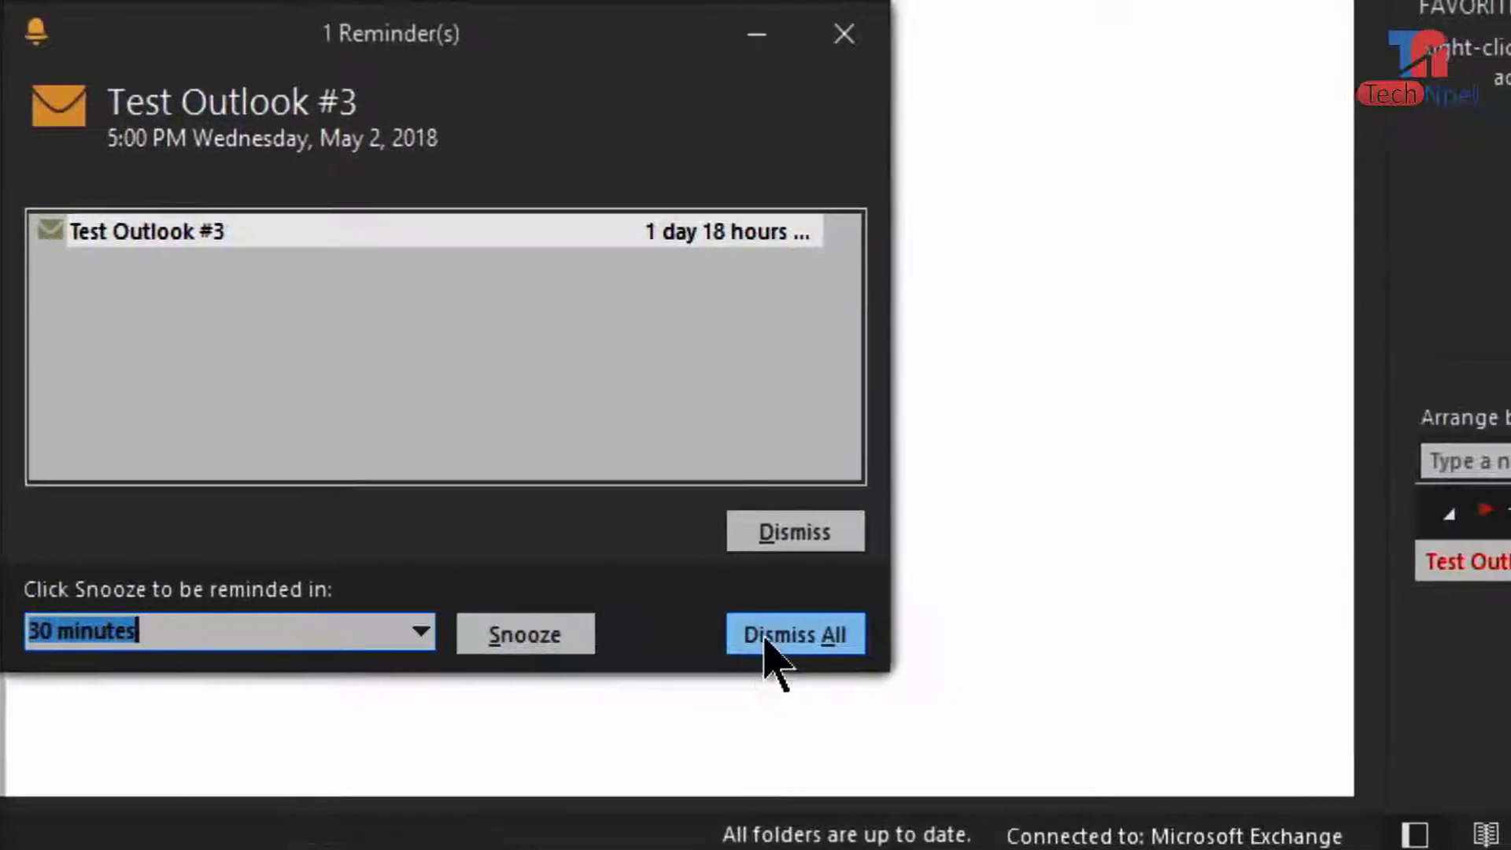
left_click(759, 638)
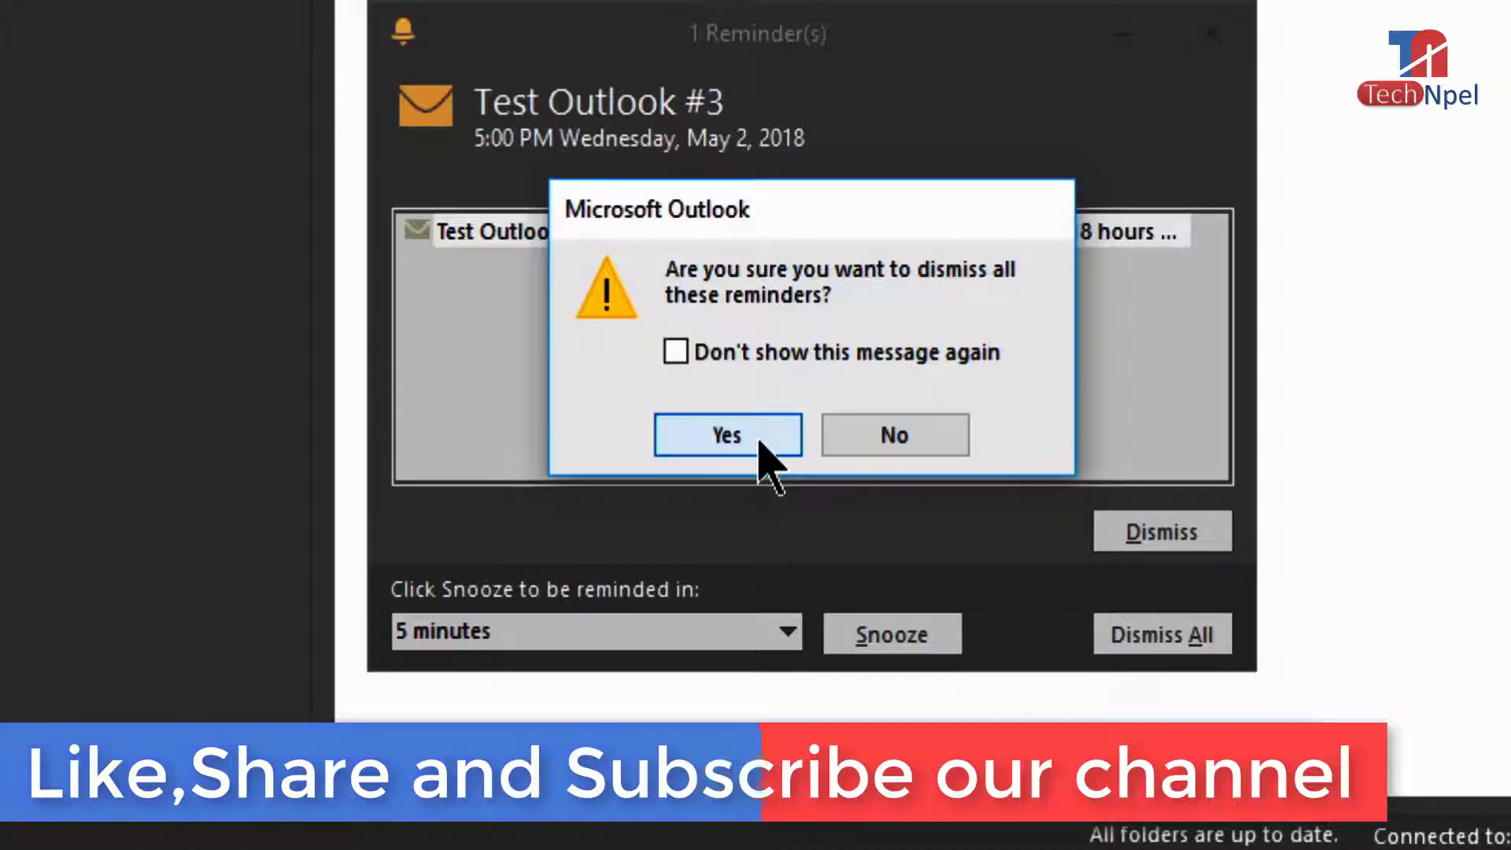
left_click(756, 439)
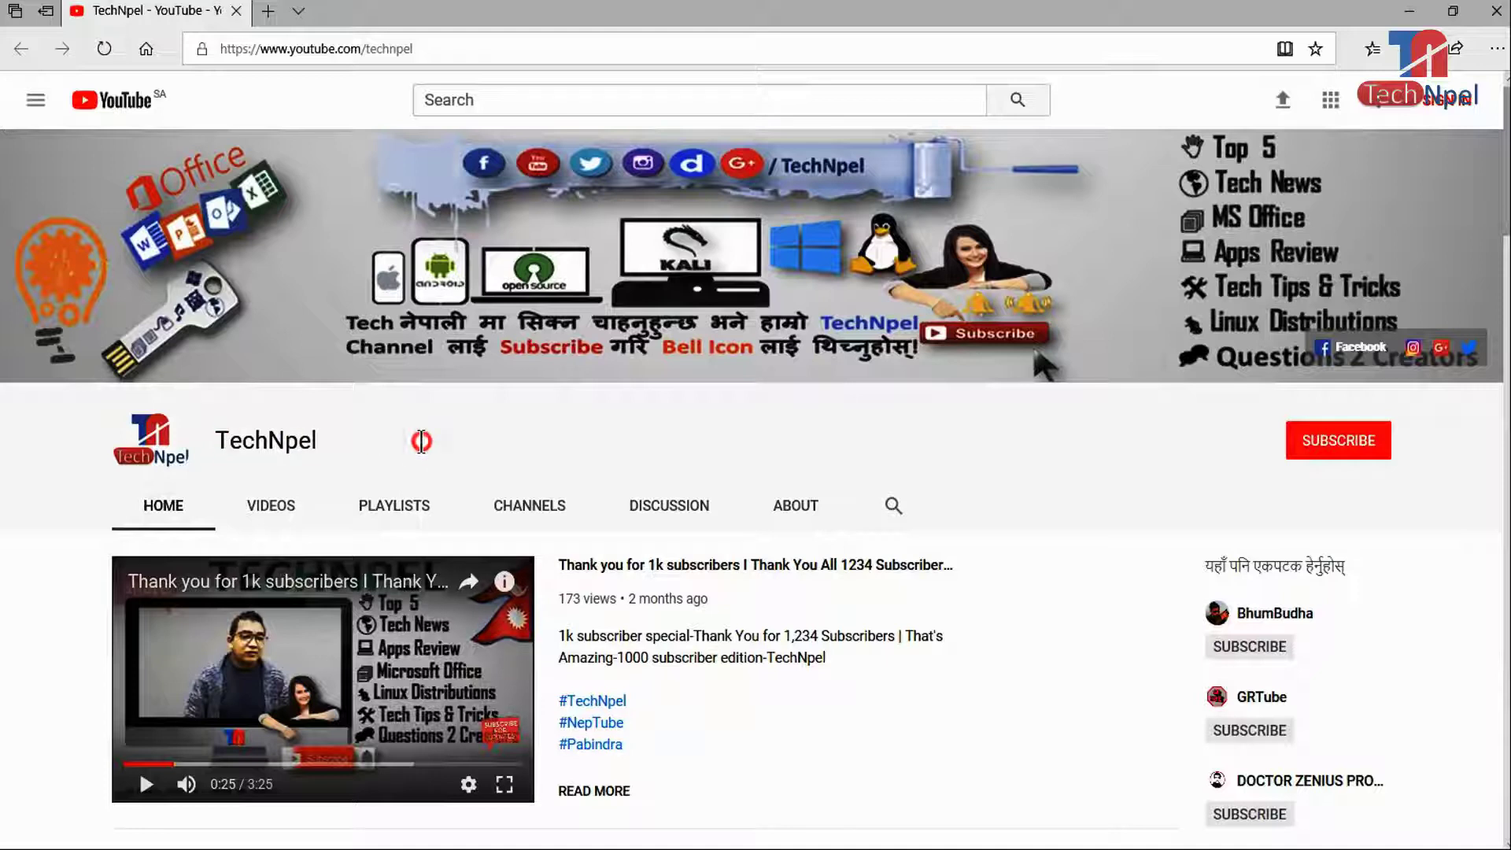
- Look through the TechNpel YouTube channel page in the browser, from the channel name down through its video playlists
double_click(423, 441)
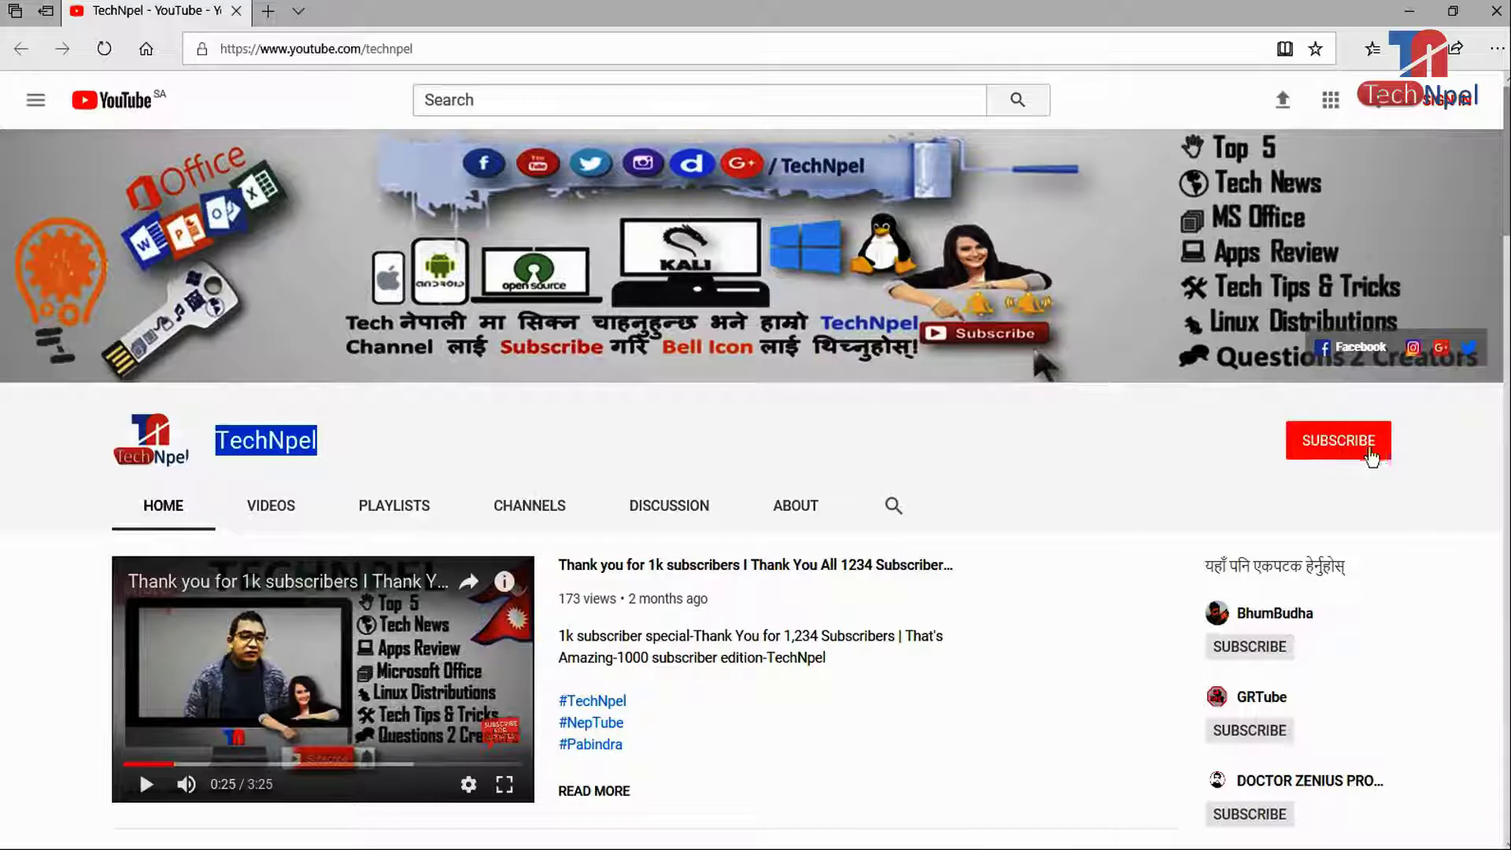
scroll(1355, 449, "down", 2)
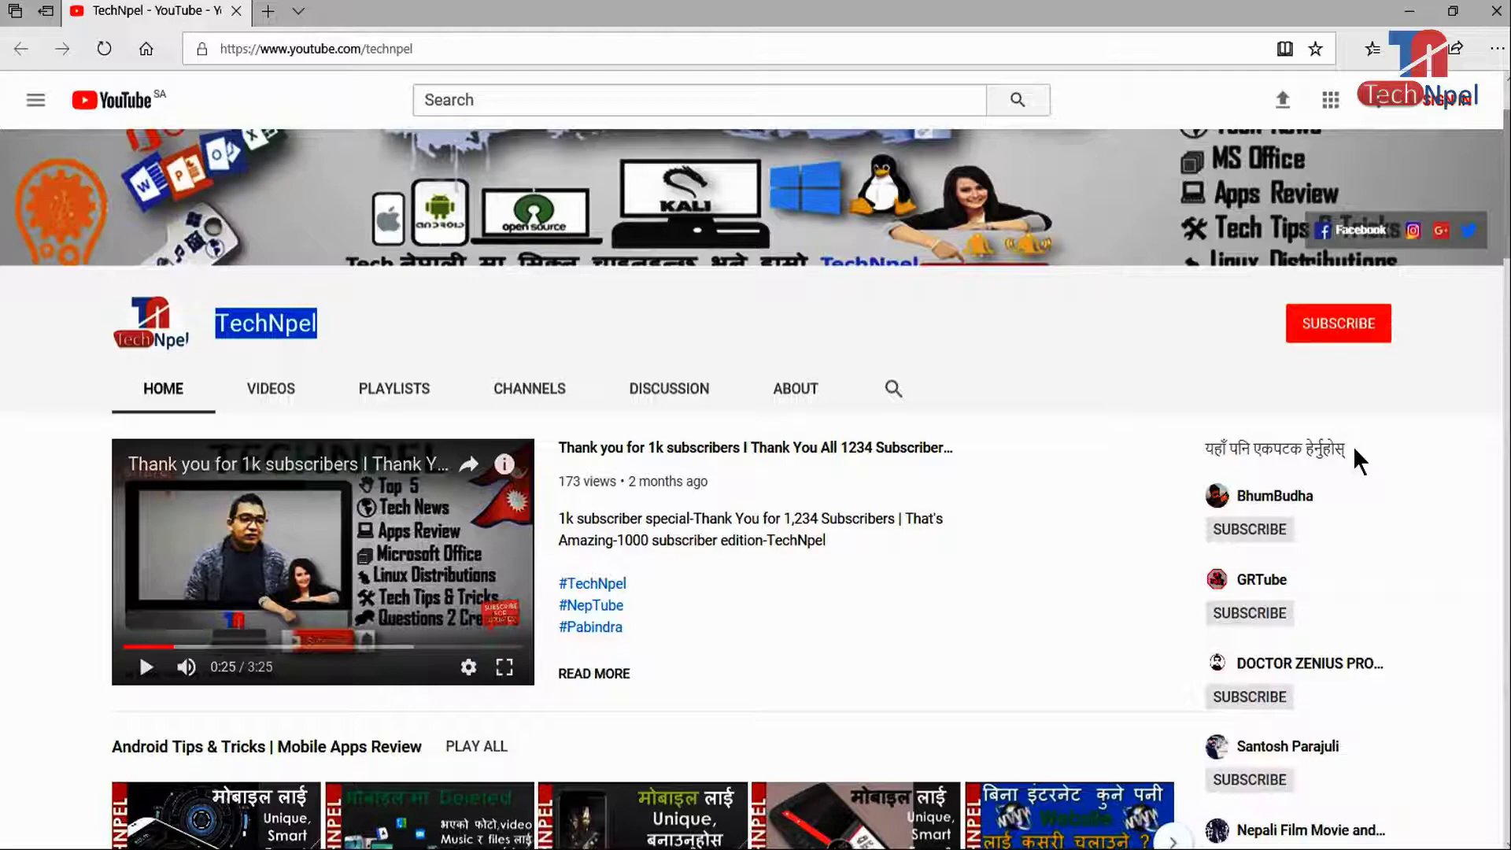
scroll(1353, 449, "down", 3)
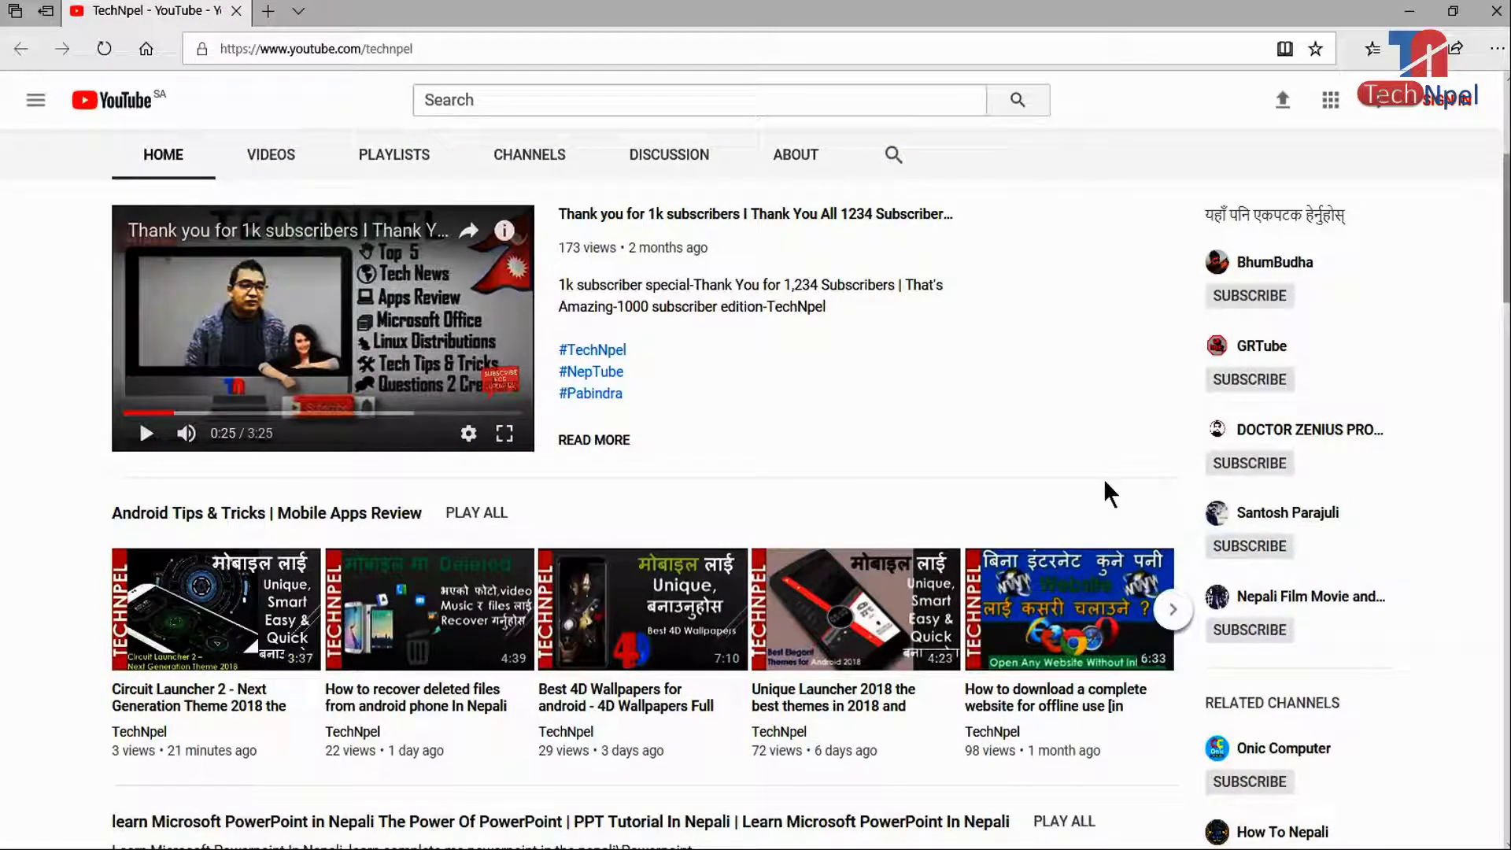
scroll(1104, 482, "down", 2)
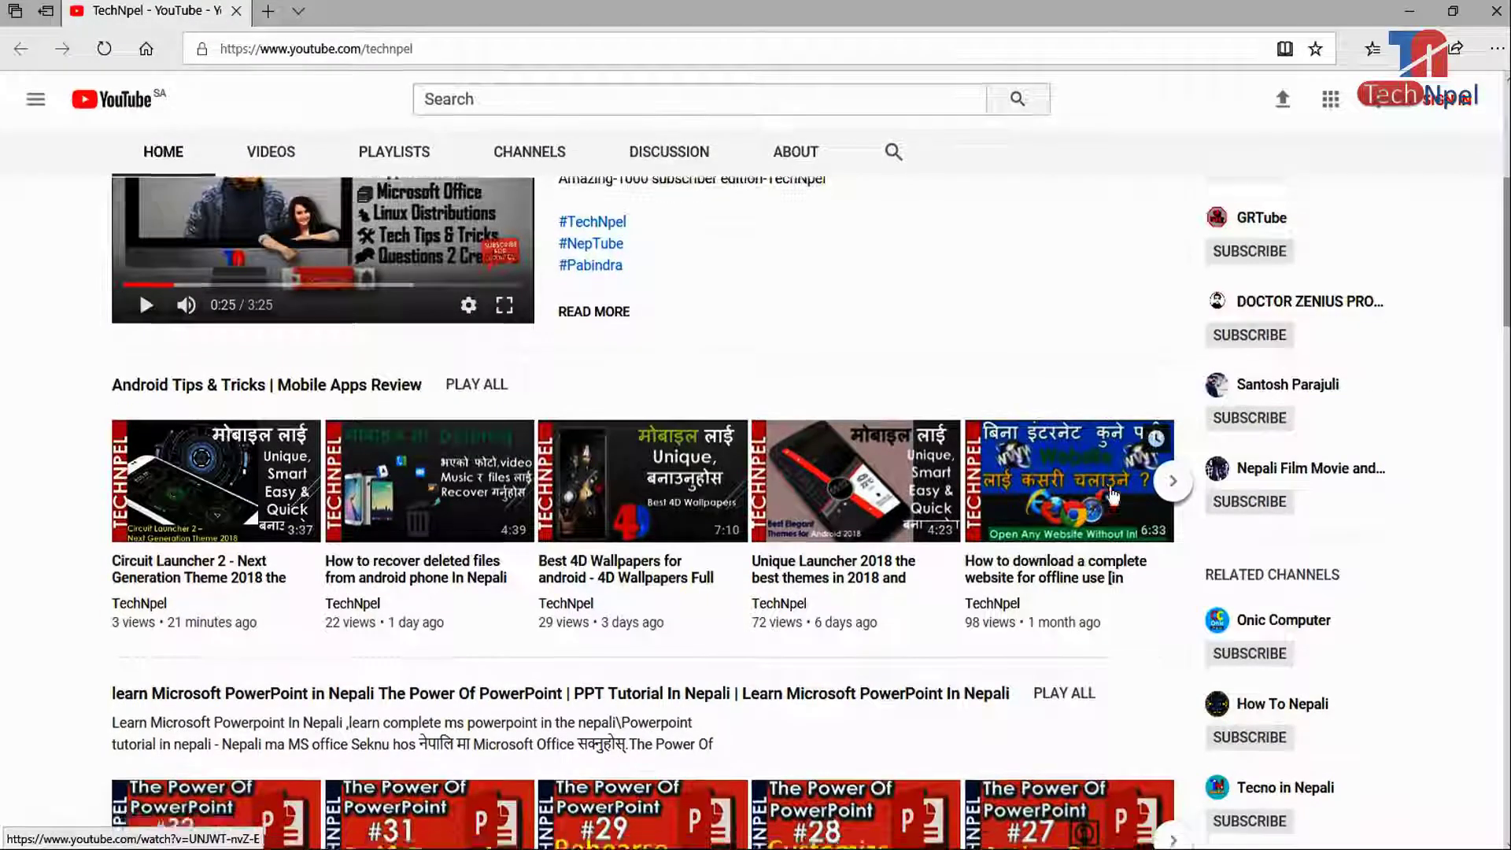
scroll(1112, 494, "down", 1)
scroll(1114, 495, "down", 1)
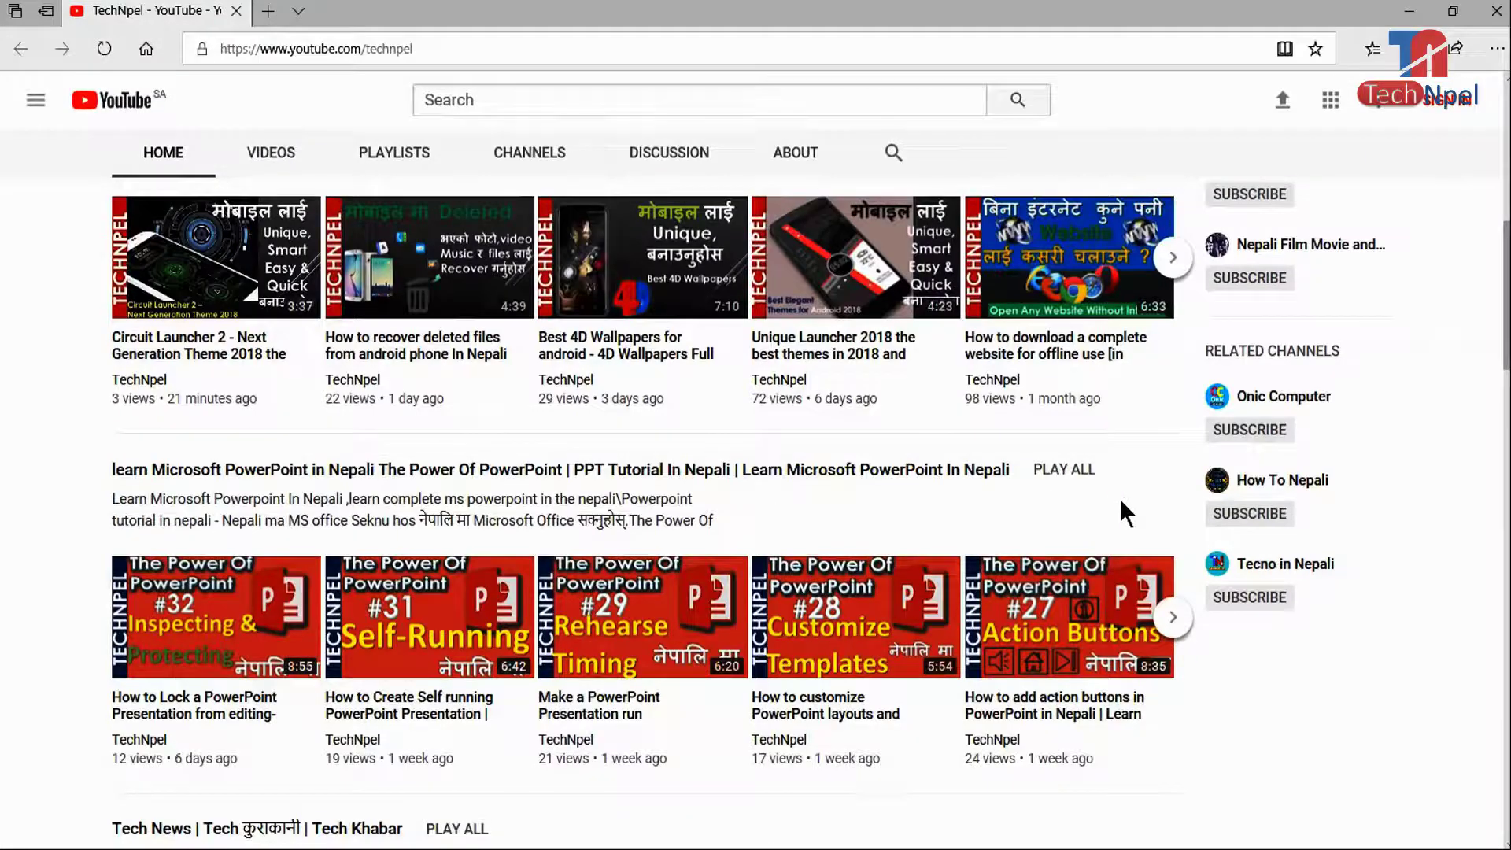
scroll(1119, 498, "down", 1)
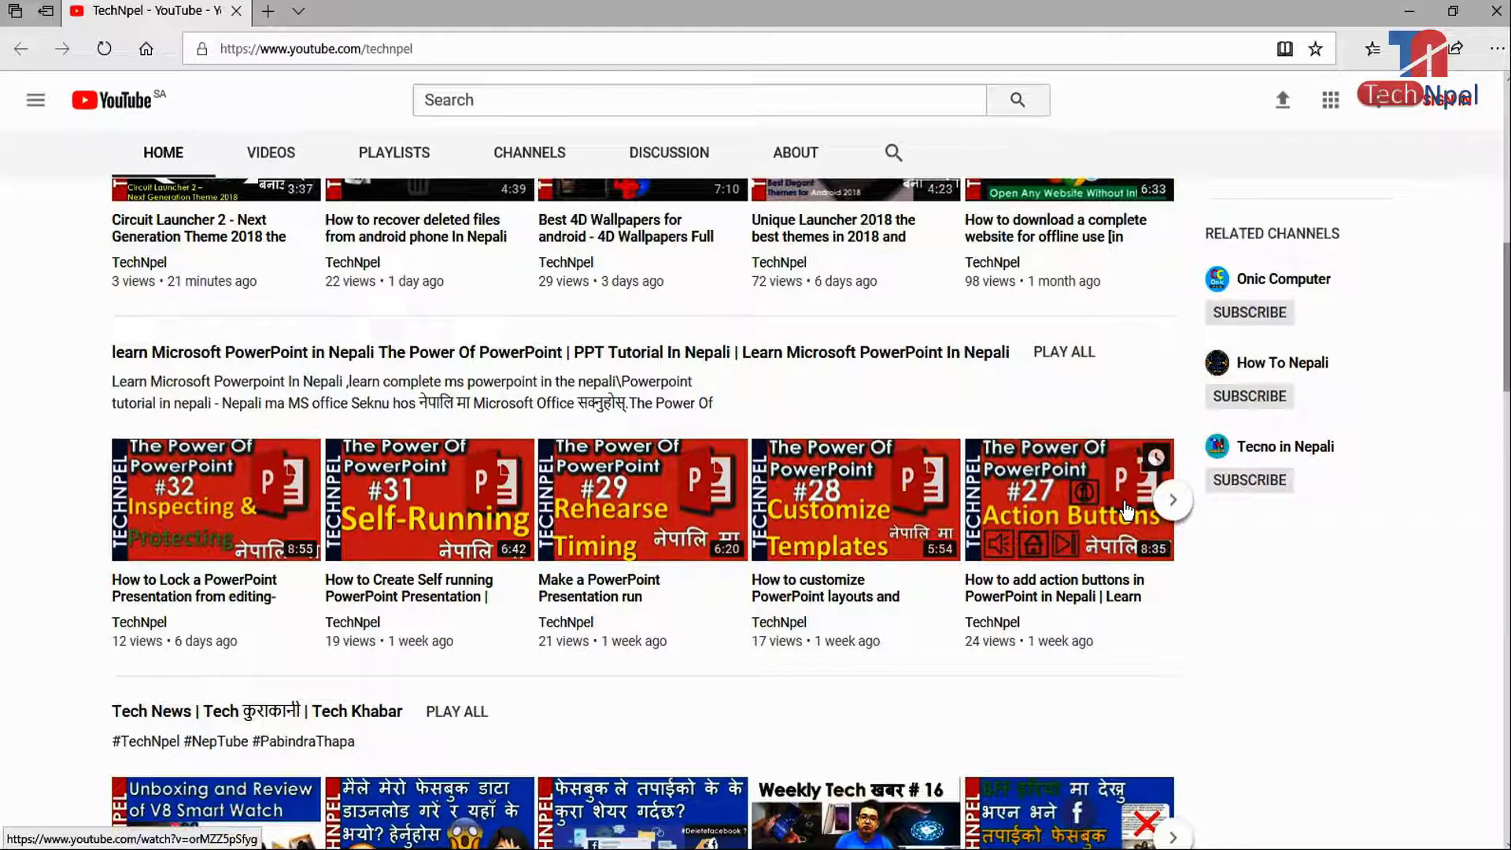
scroll(1127, 512, "down", 2)
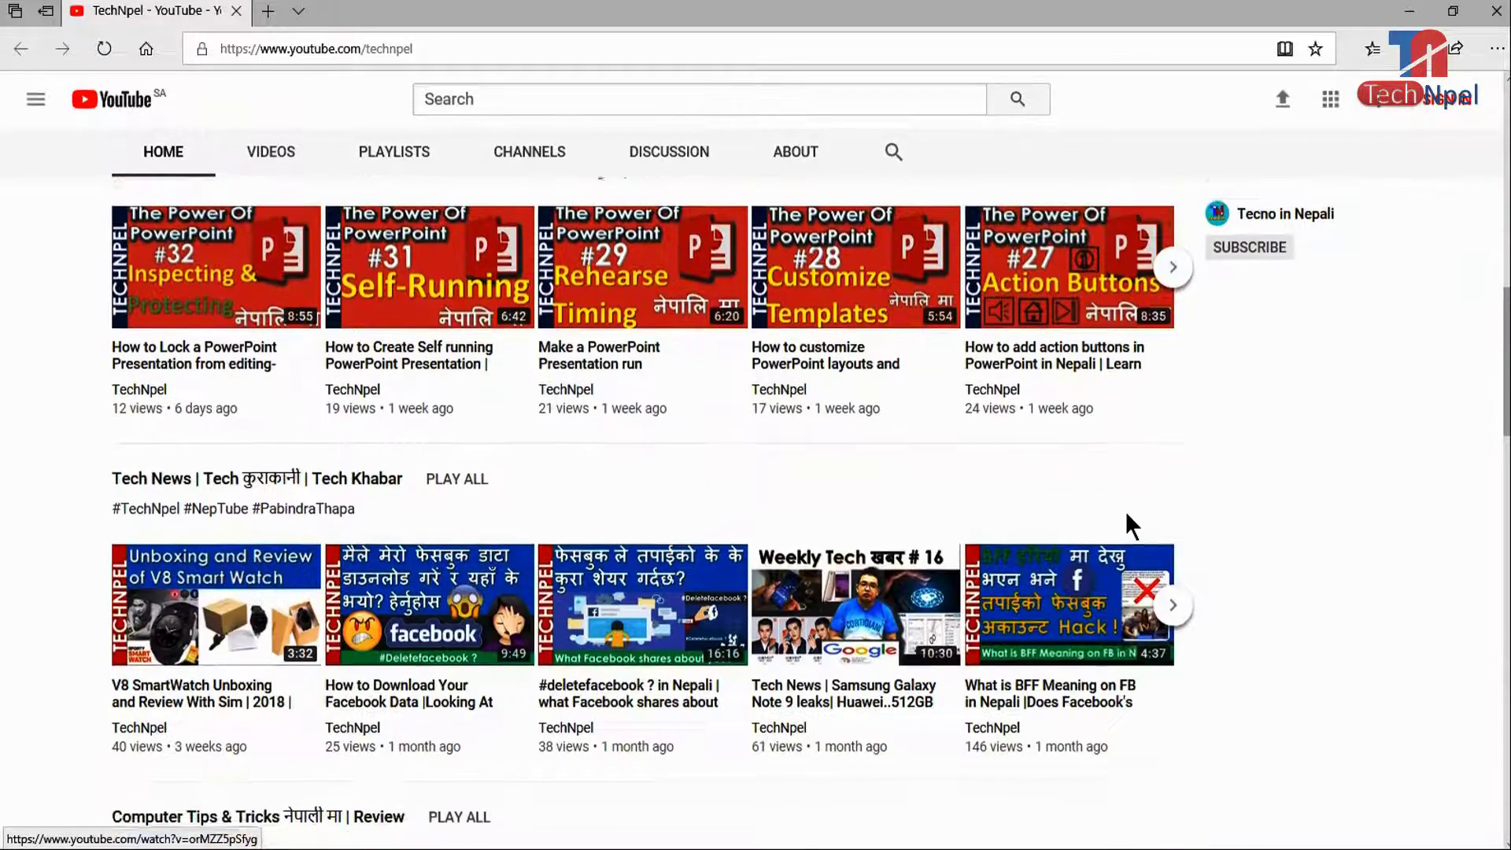
scroll(1127, 511, "down", 3)
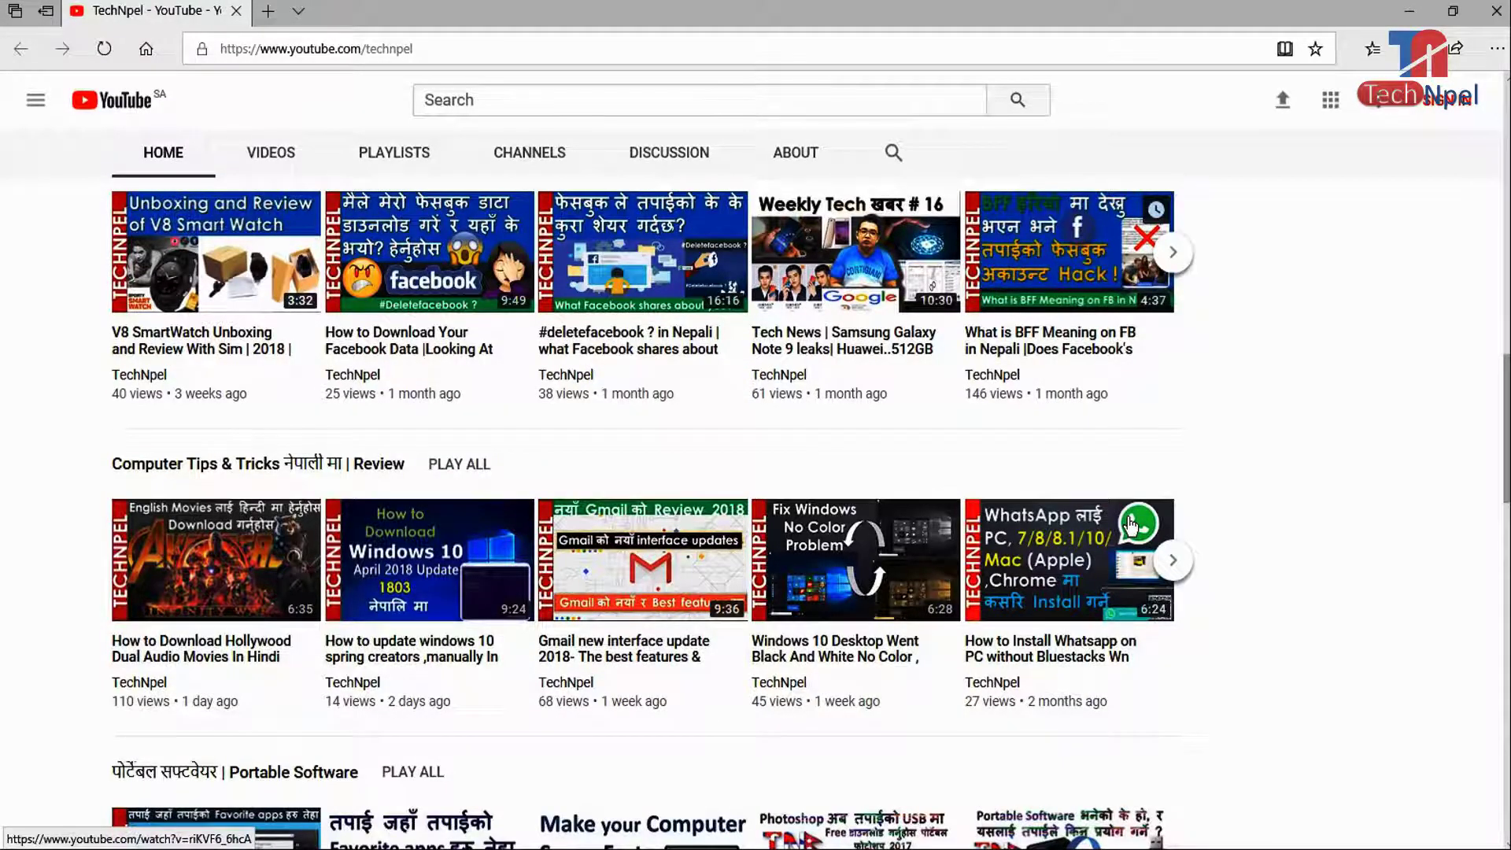
scroll(1131, 526, "down", 6)
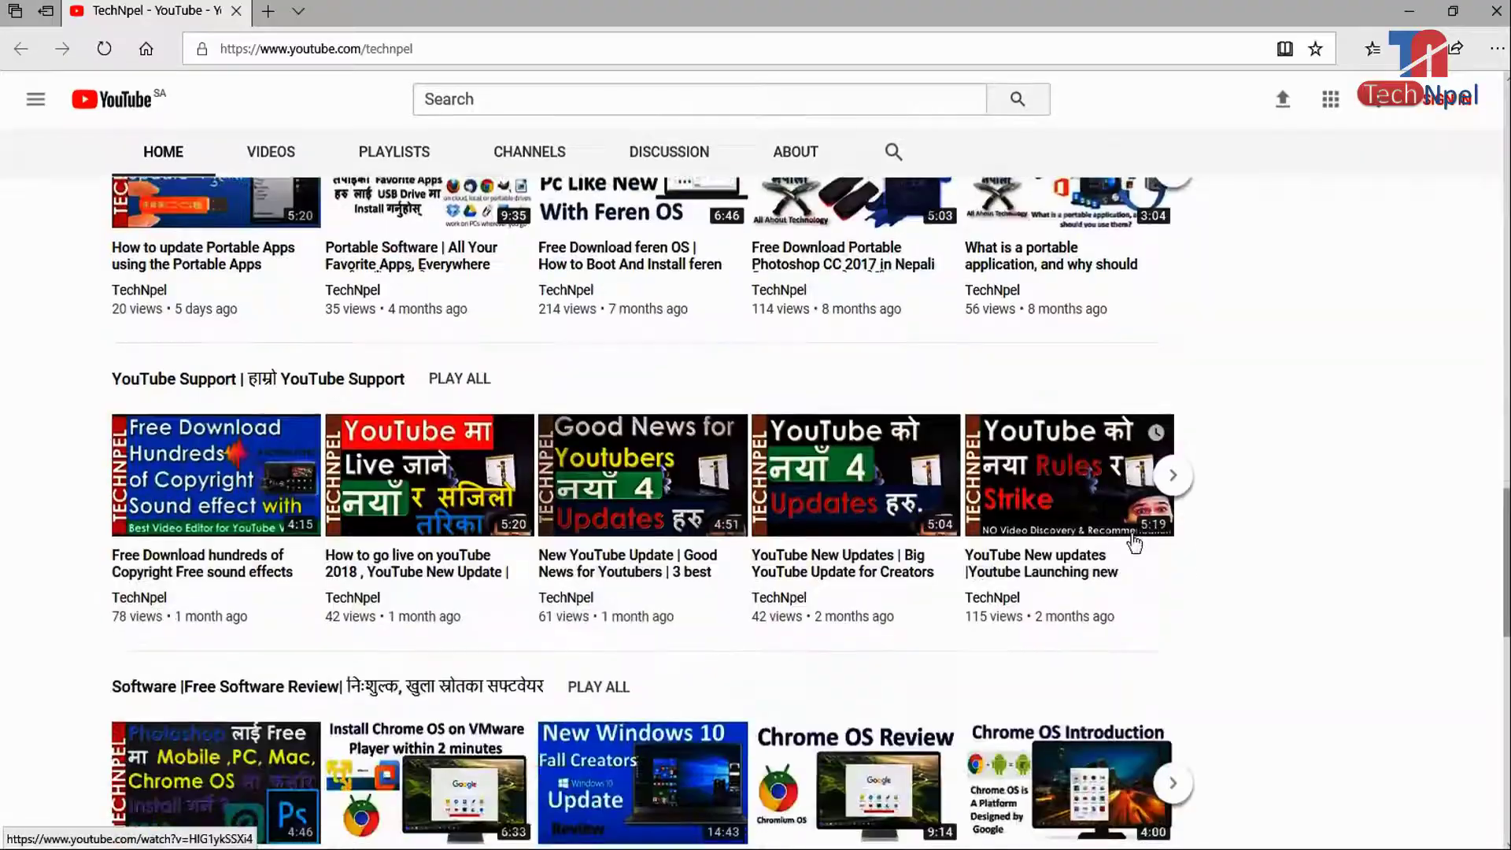
scroll(1134, 543, "down", 2)
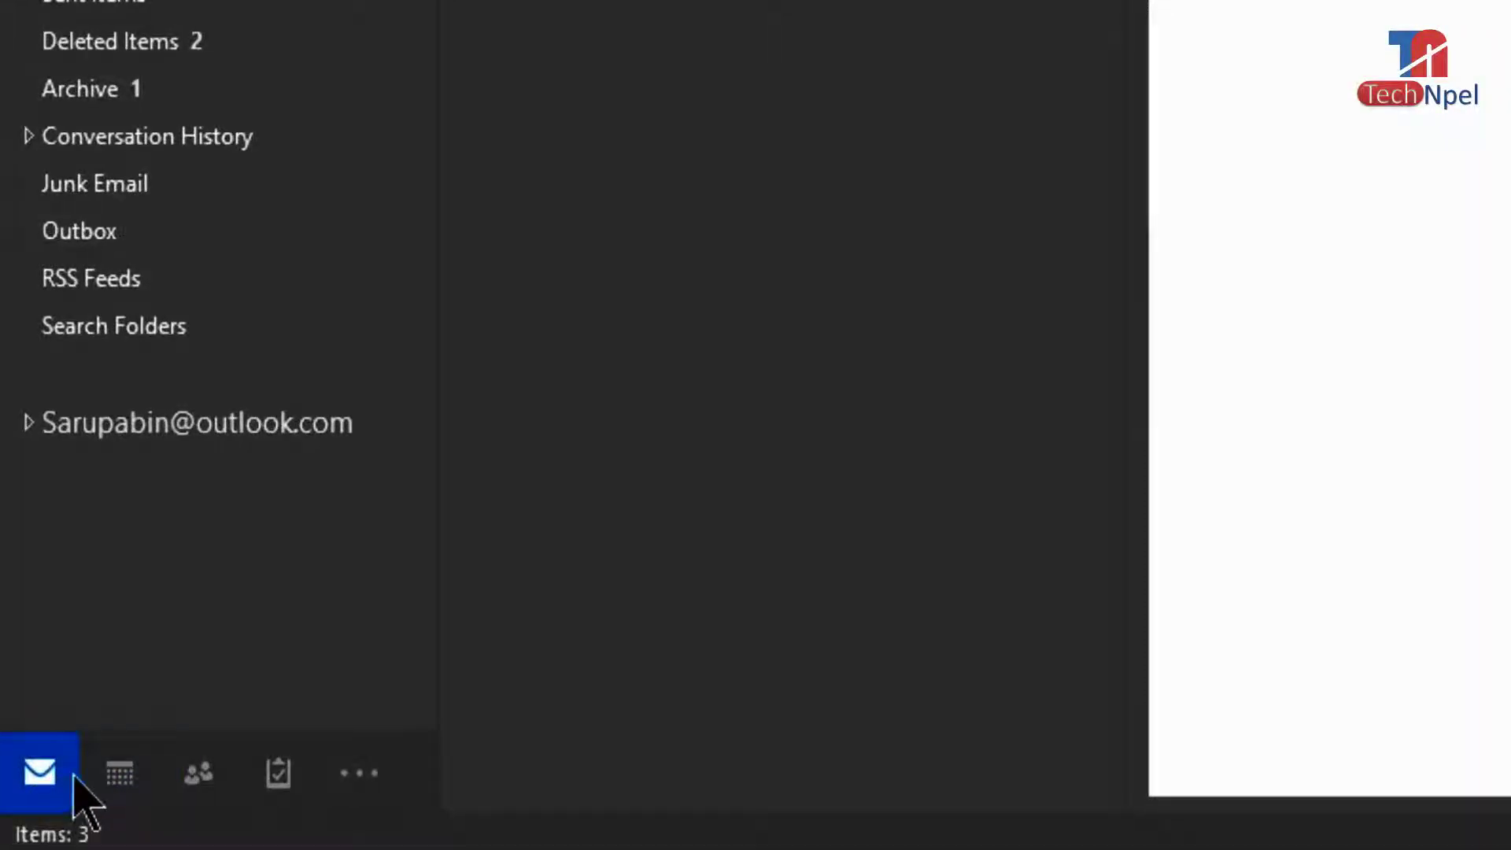
- Switch to the Outlook calendar and browse the weeks before and after the current month
mouse_move(126, 779)
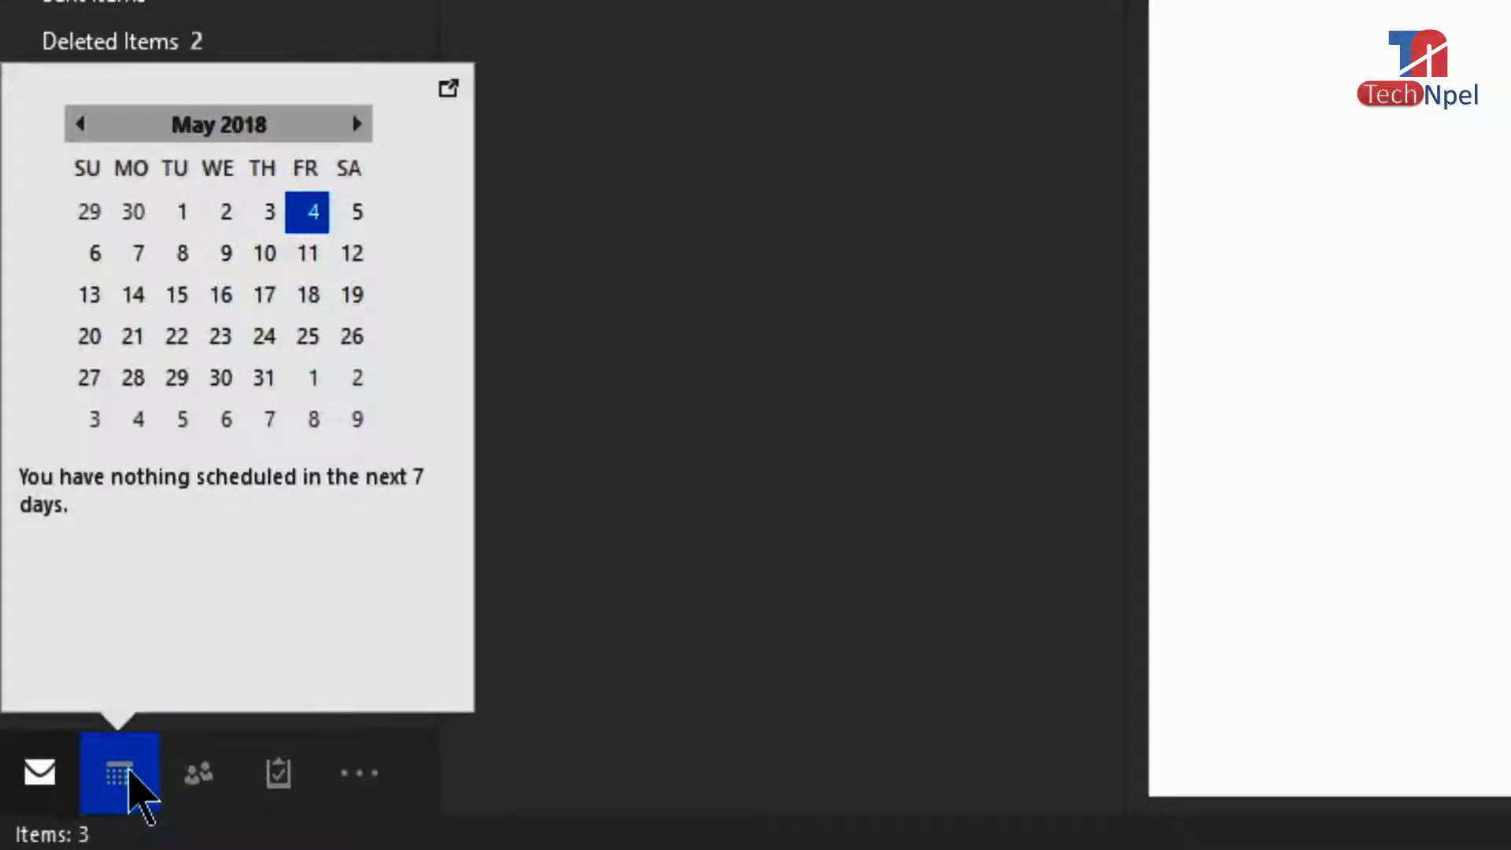
left_click(126, 775)
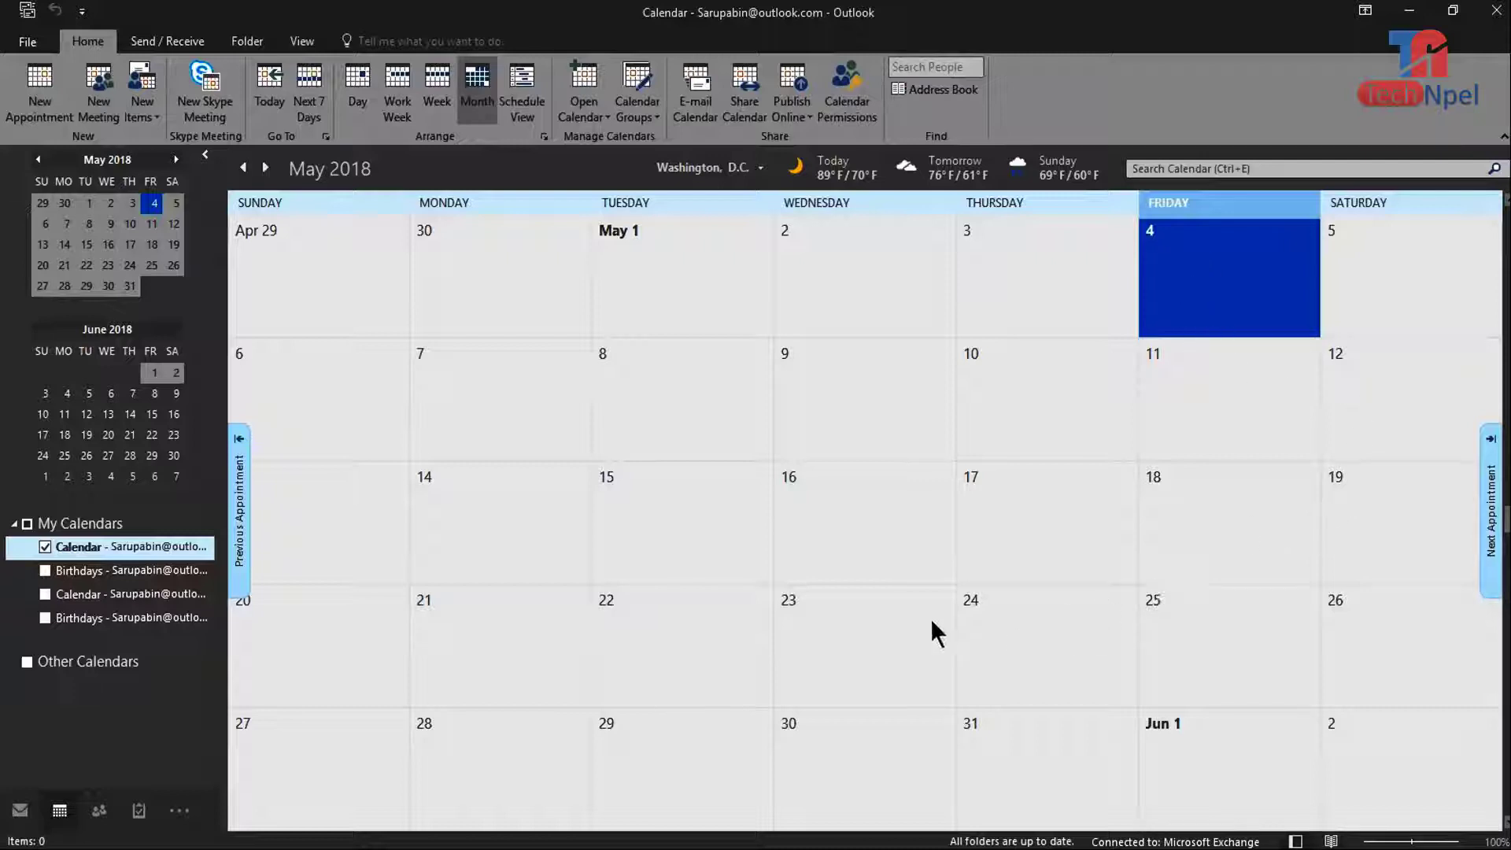
scroll(611, 522, "down", 1)
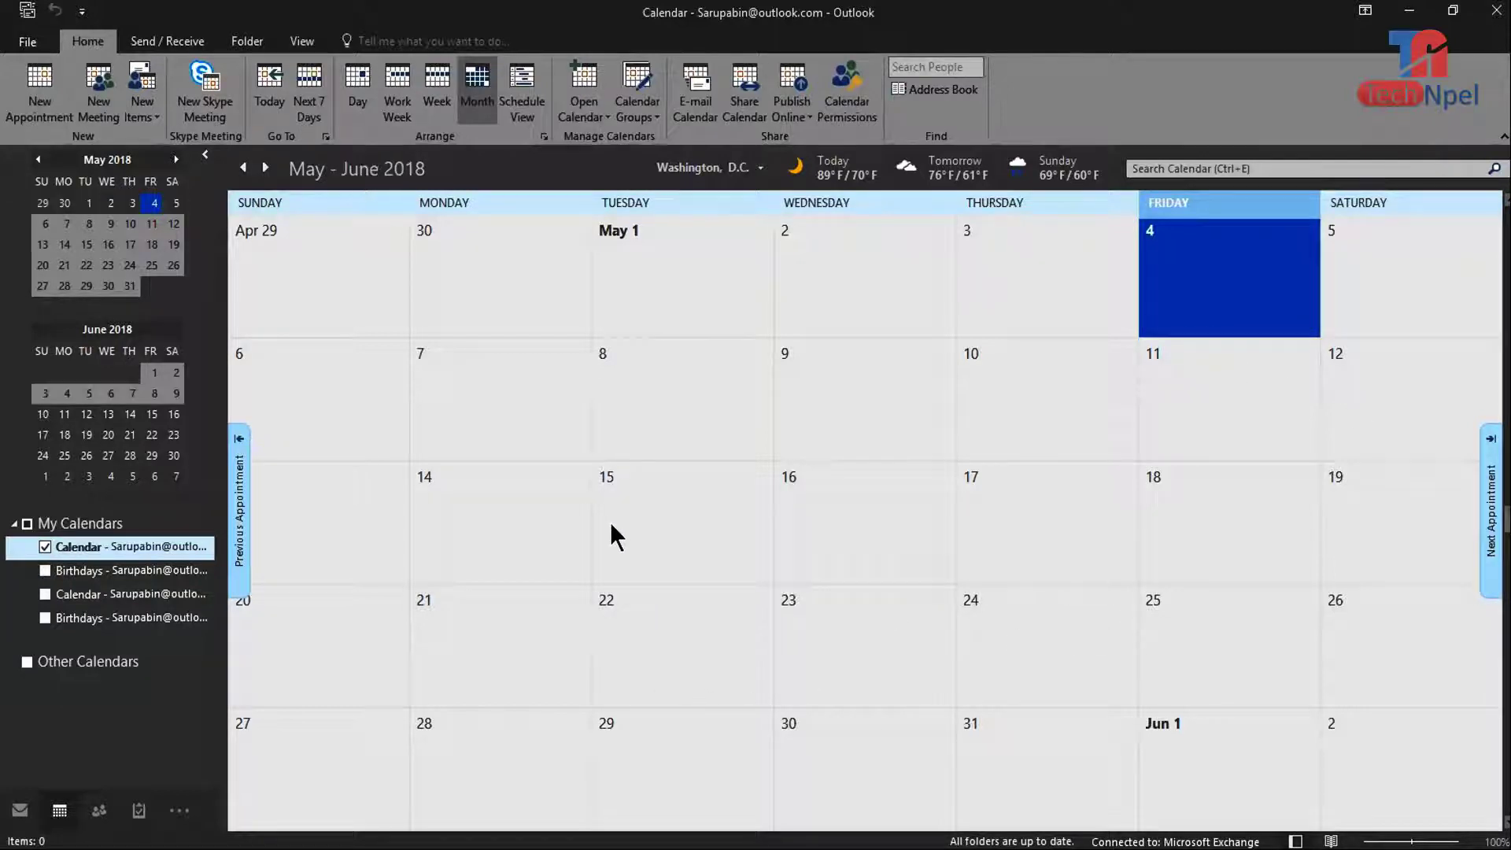
scroll(809, 557, "down", 4)
scroll(809, 558, "up", 4)
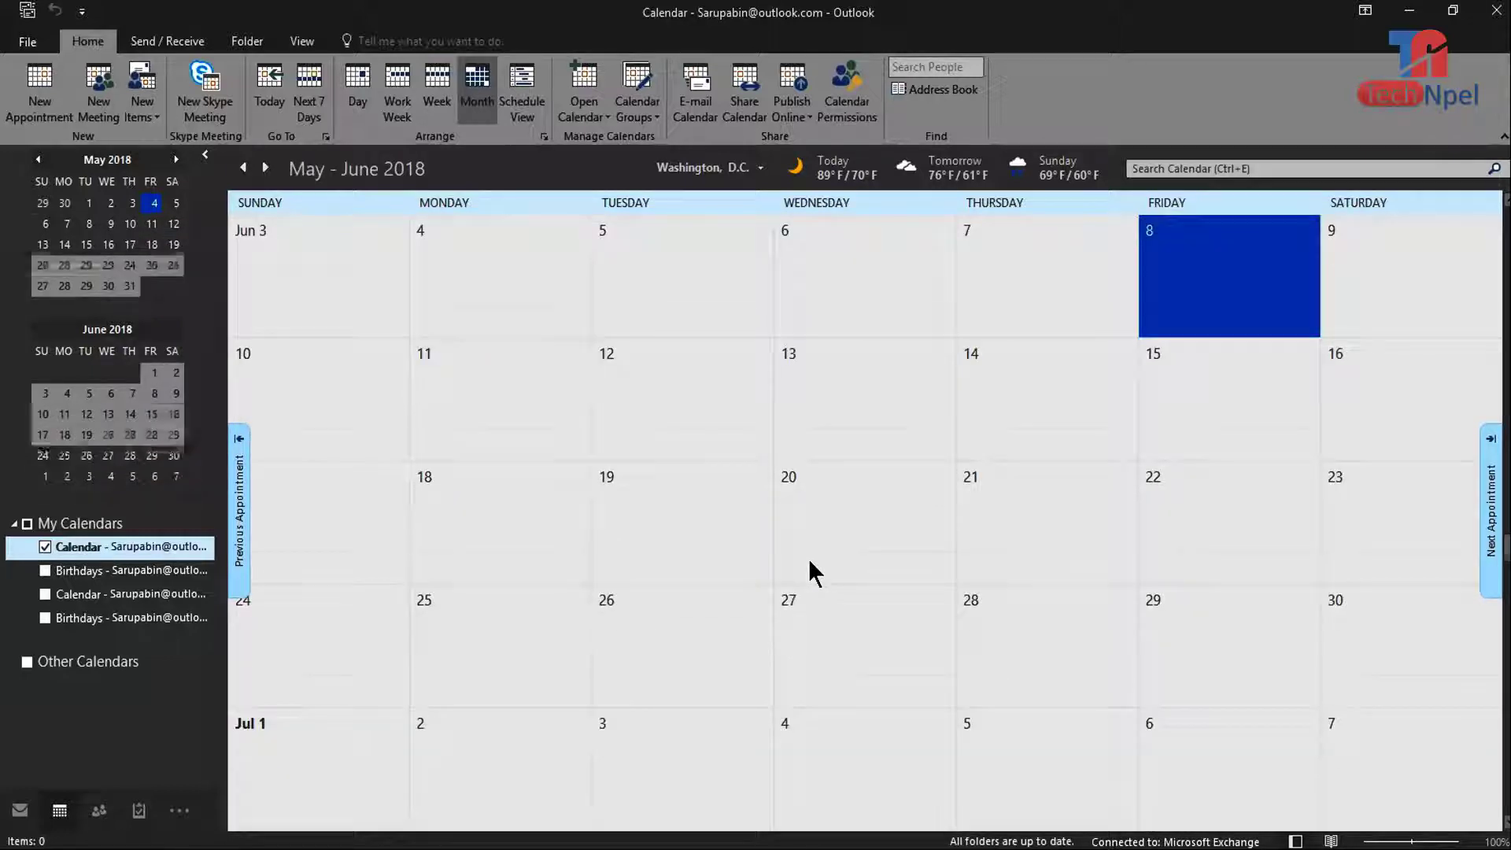
scroll(809, 559, "up", 4)
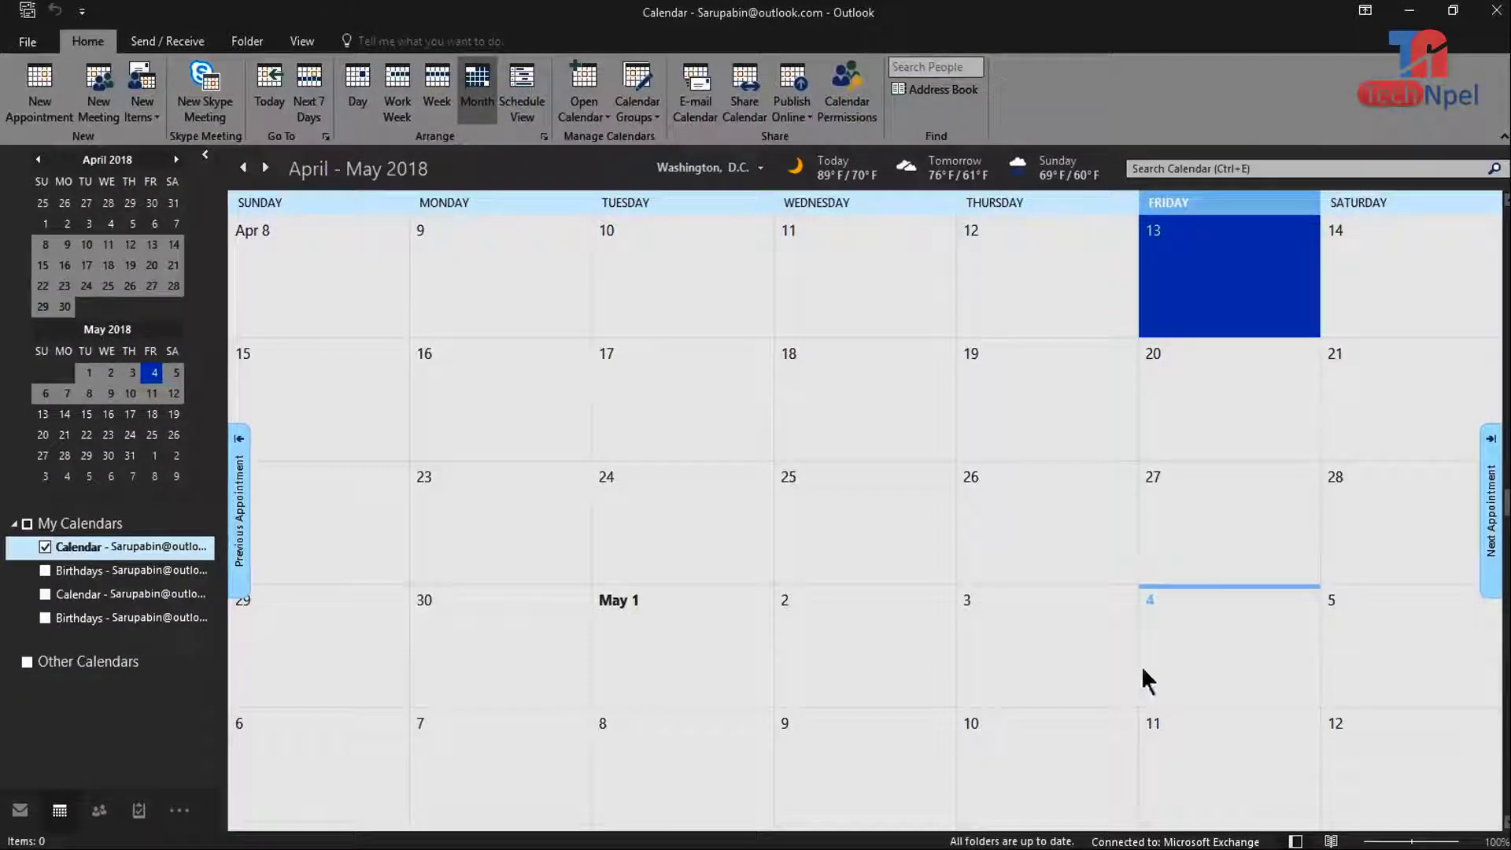
- Show the calendar in Week, Work Week and finally Day view, and go to today's date
left_click(447, 102)
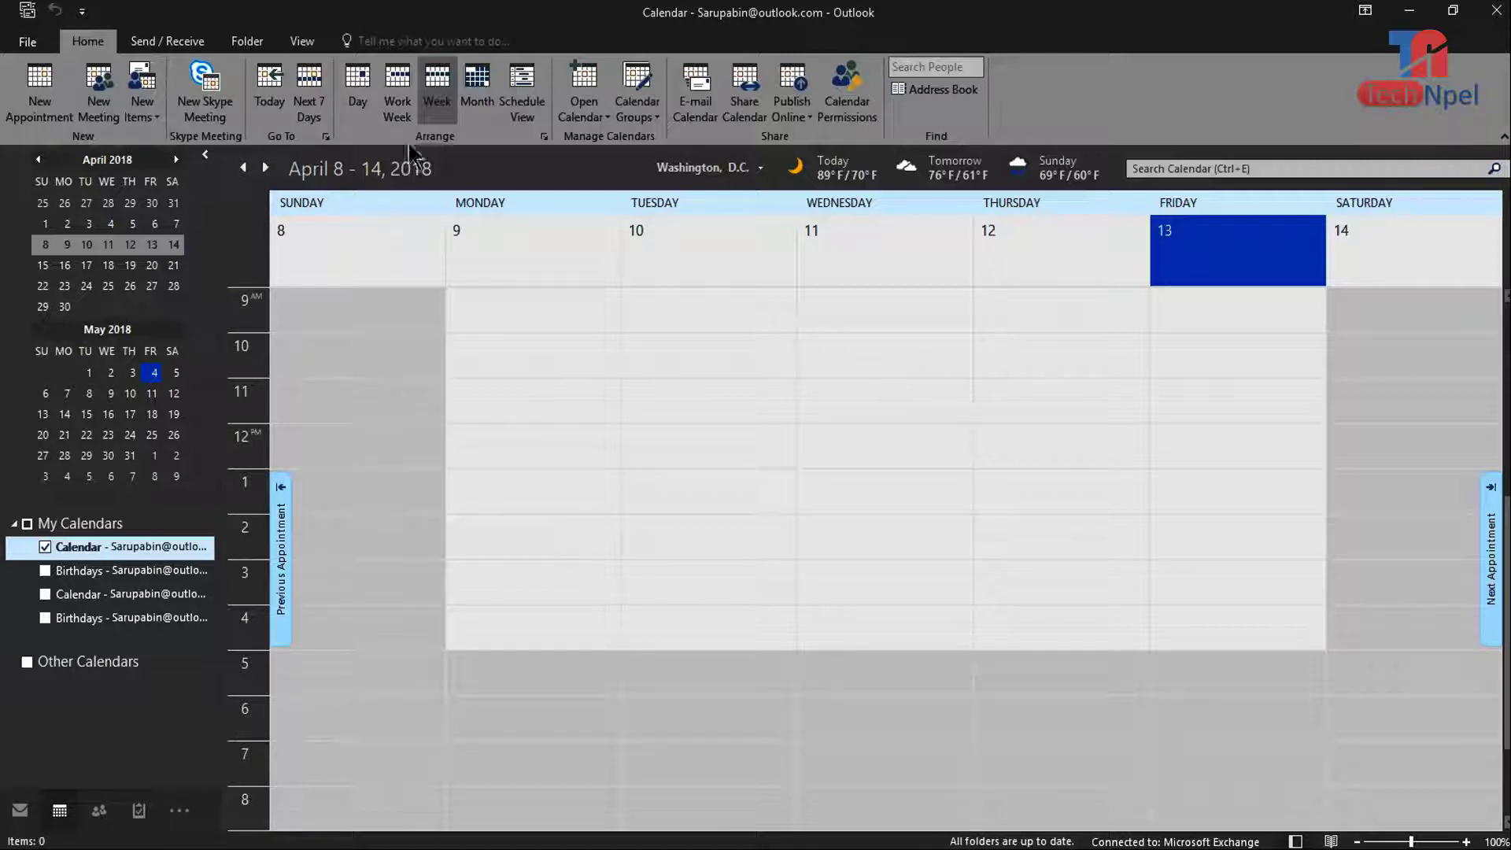
left_click(399, 104)
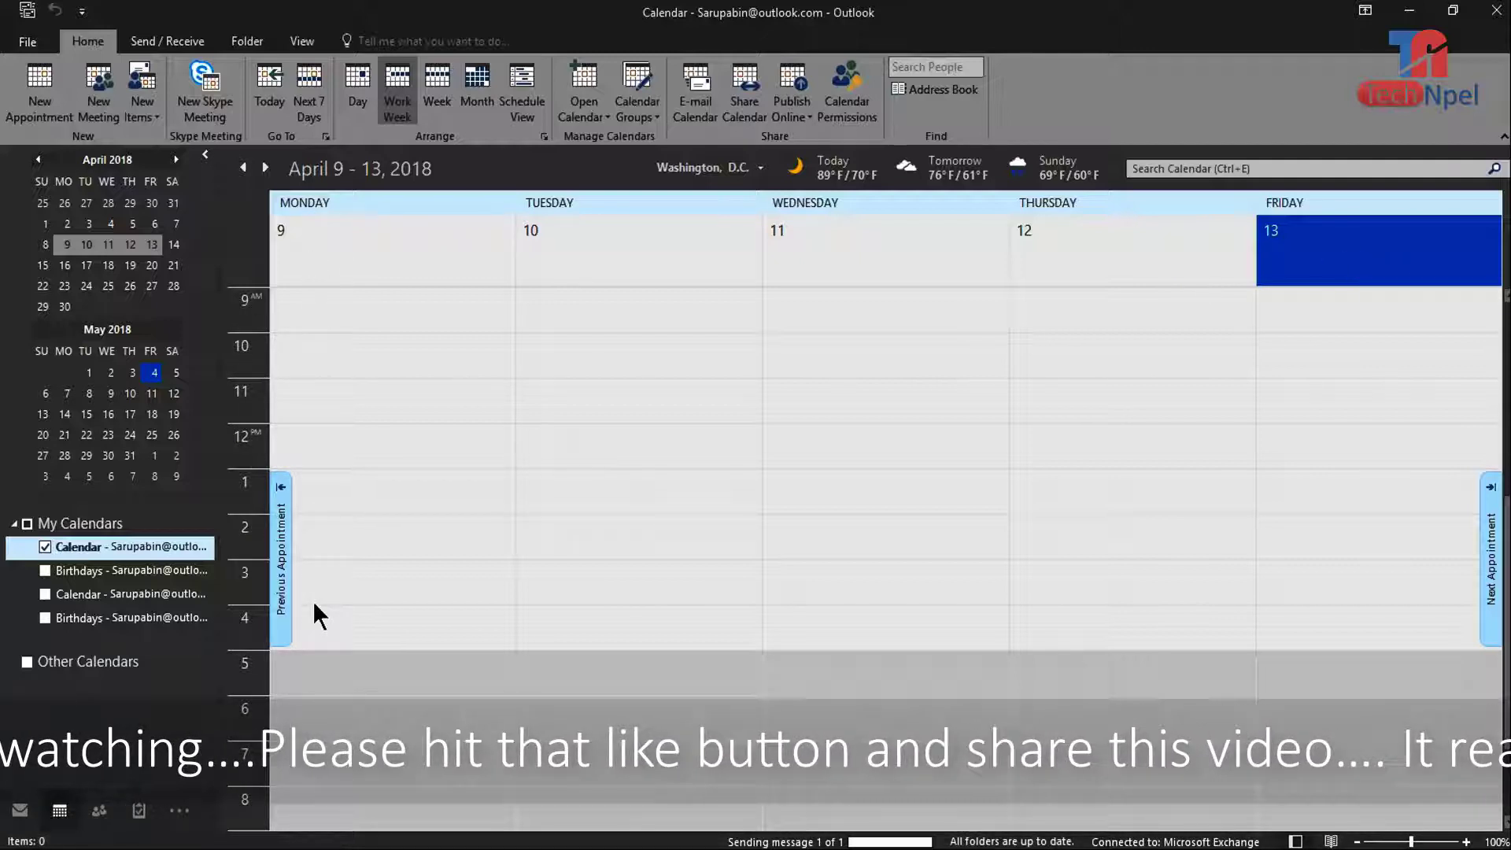
left_click(360, 98)
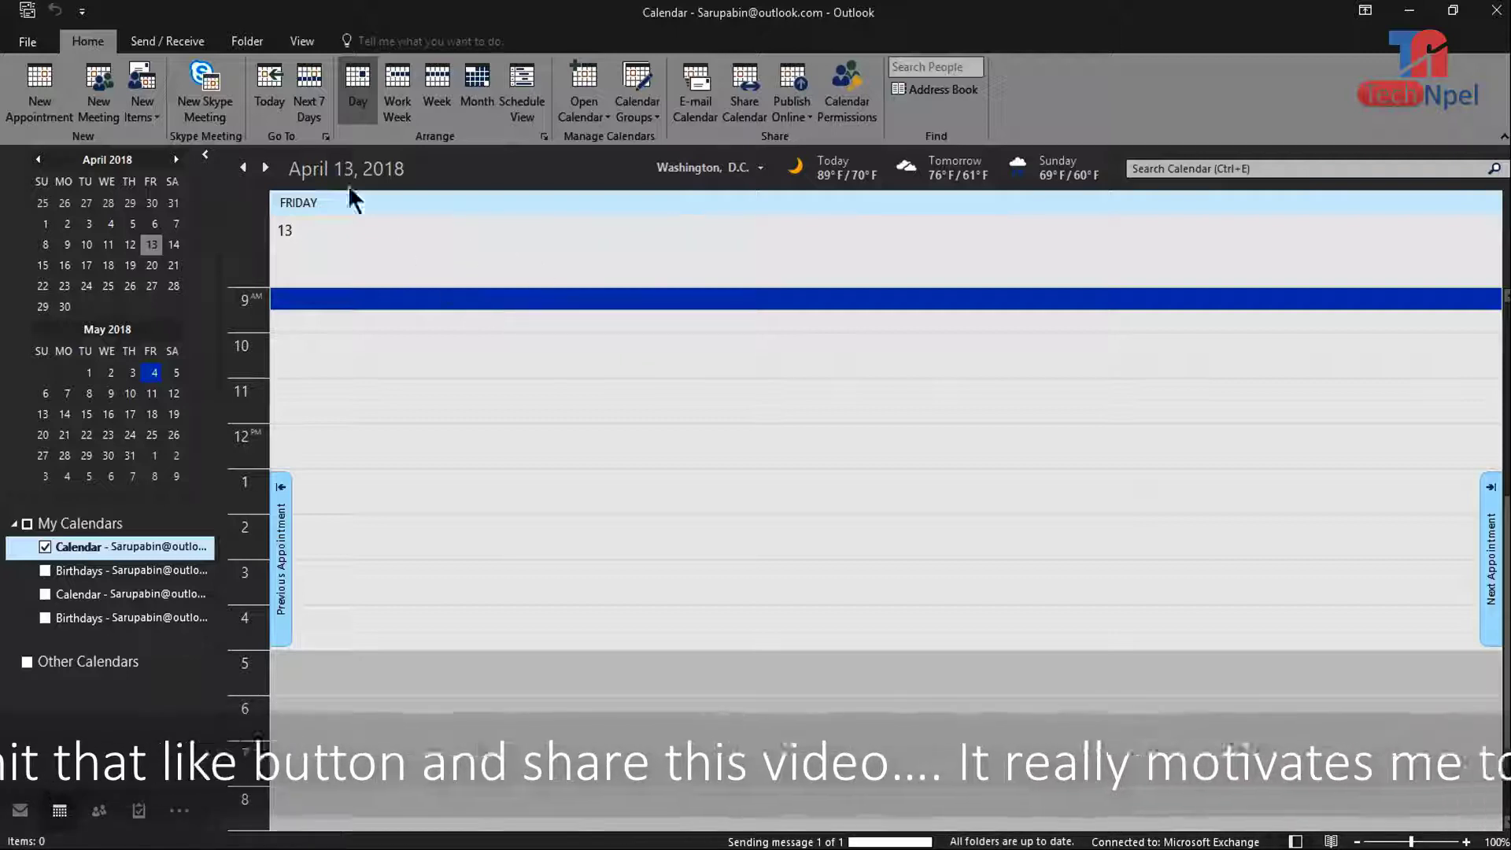
left_click(280, 101)
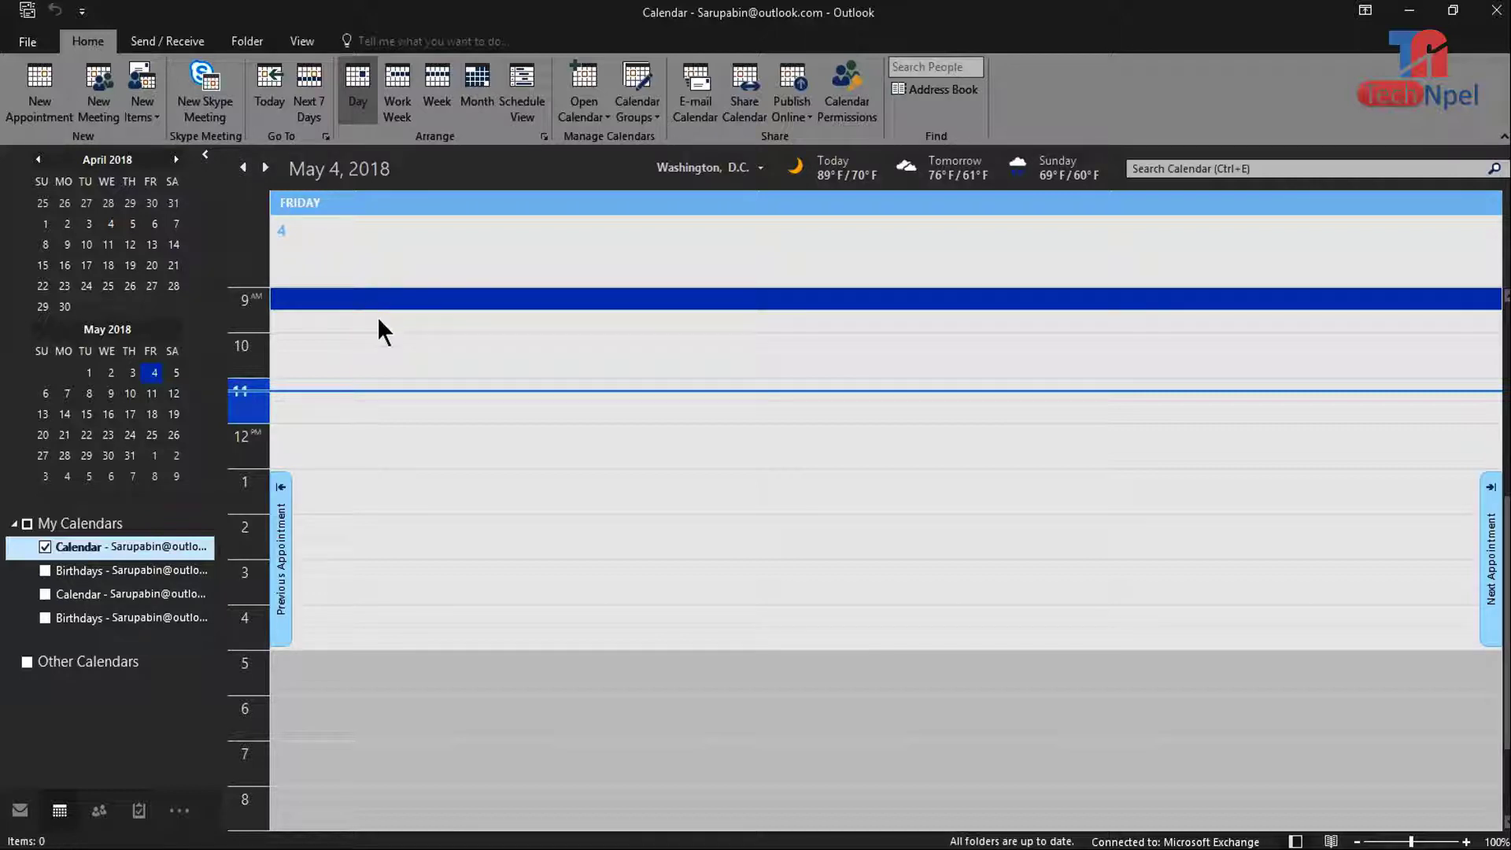
- Create a new appointment and look over the insert options available in its form
left_click(40, 104)
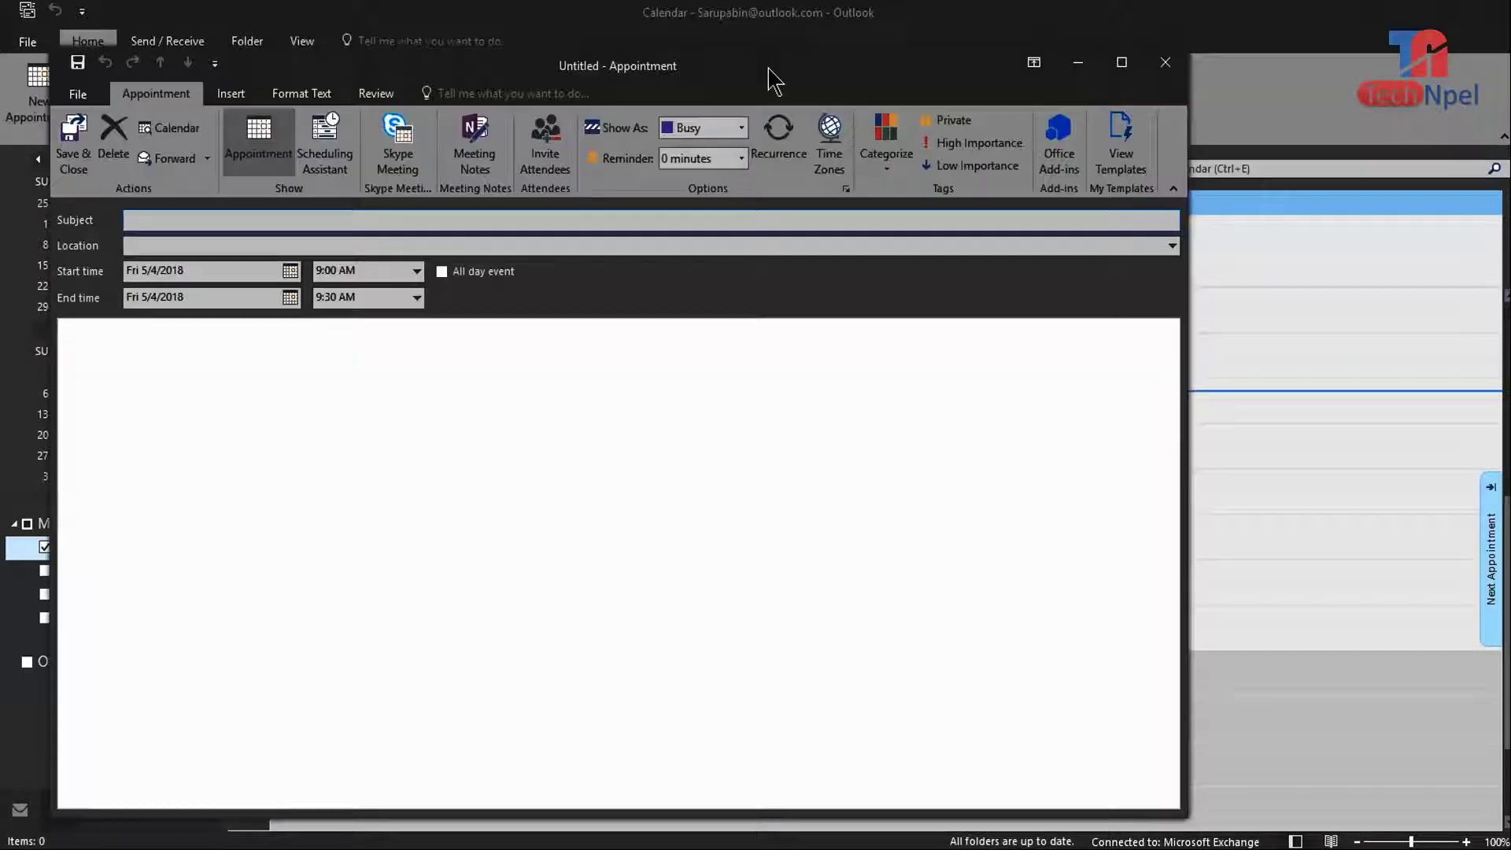
left_click_drag(769, 74, 896, 87)
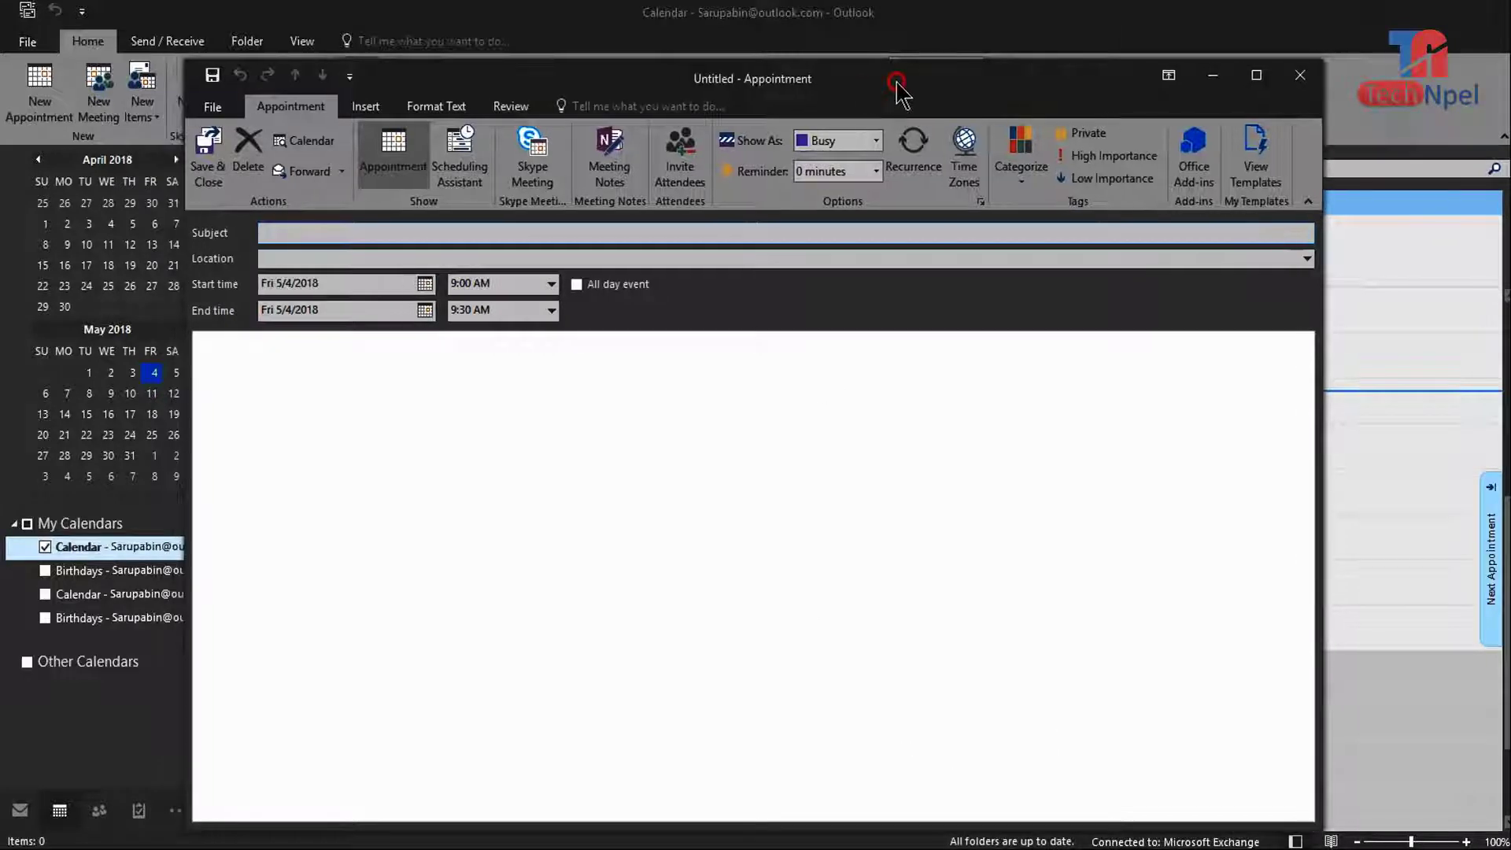
left_click_drag(894, 78, 920, 77)
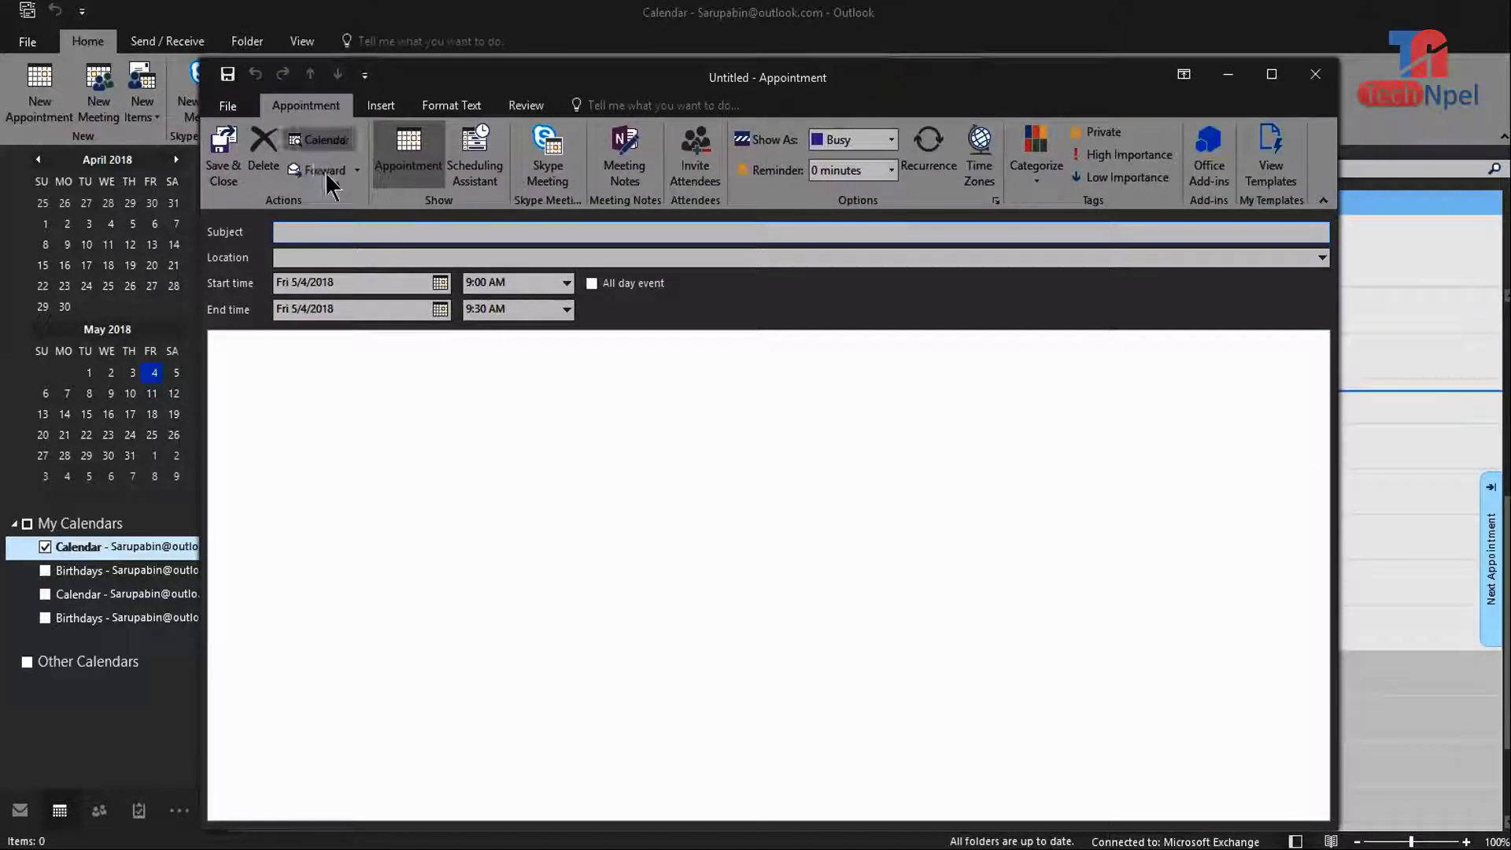
left_click(381, 107)
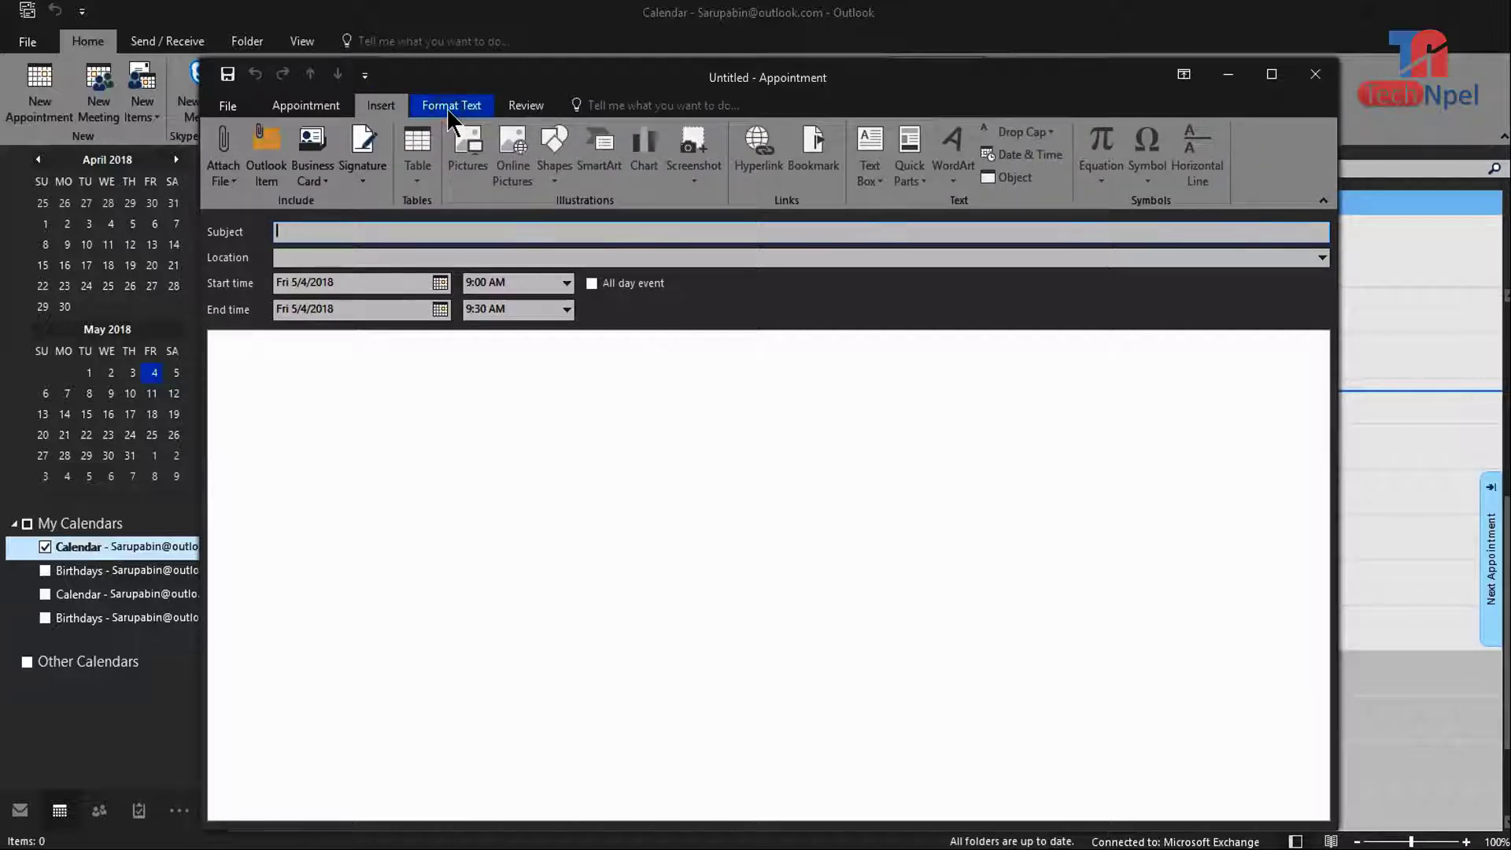
left_click(327, 112)
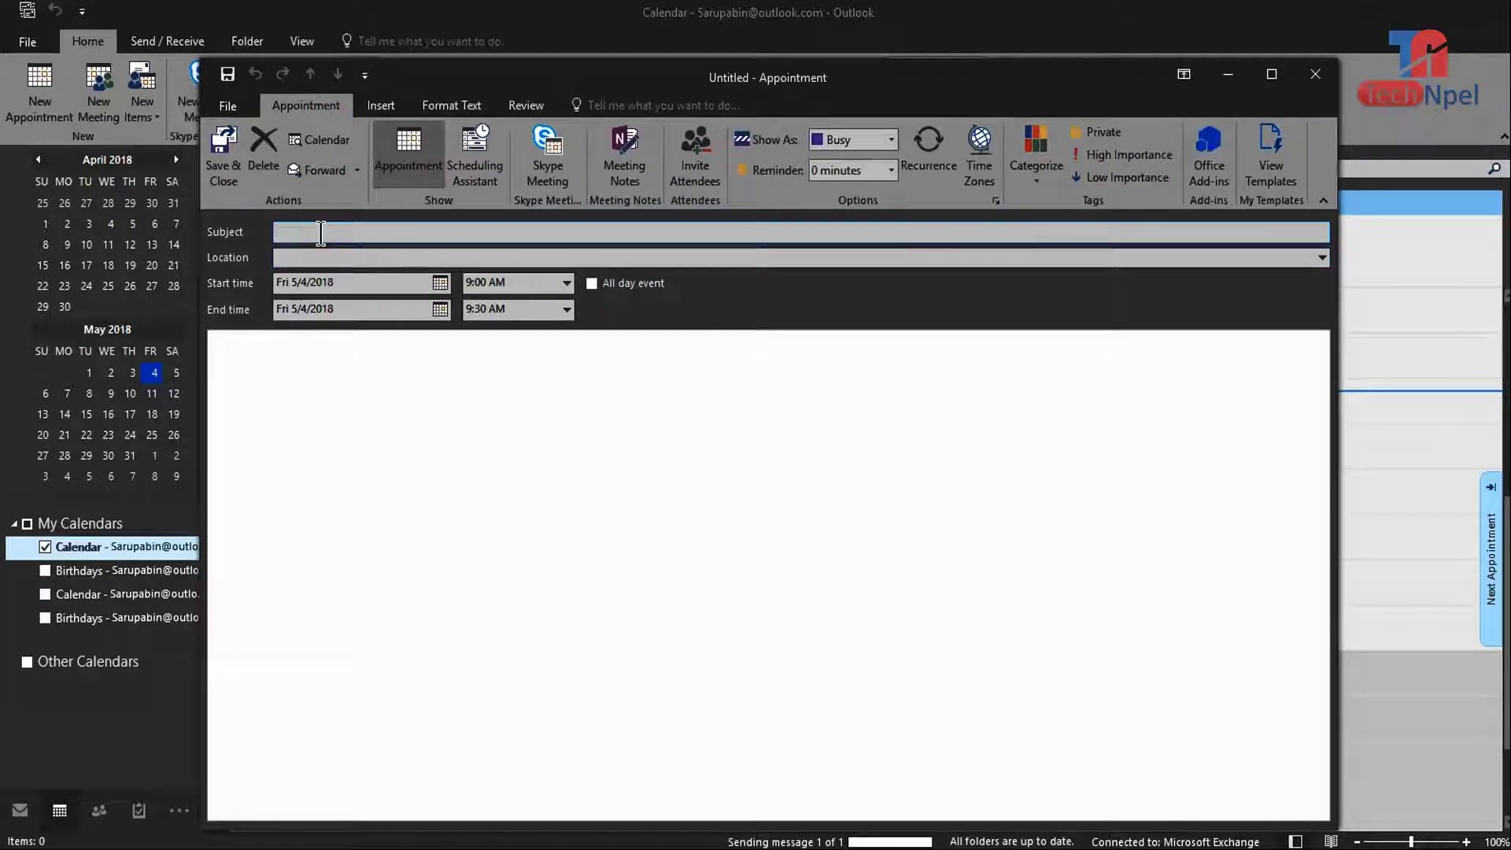
- Enter "meeting" as the appointment's subject and set its start date to Sat 5/5/2018
type("meeting")
left_click(313, 259)
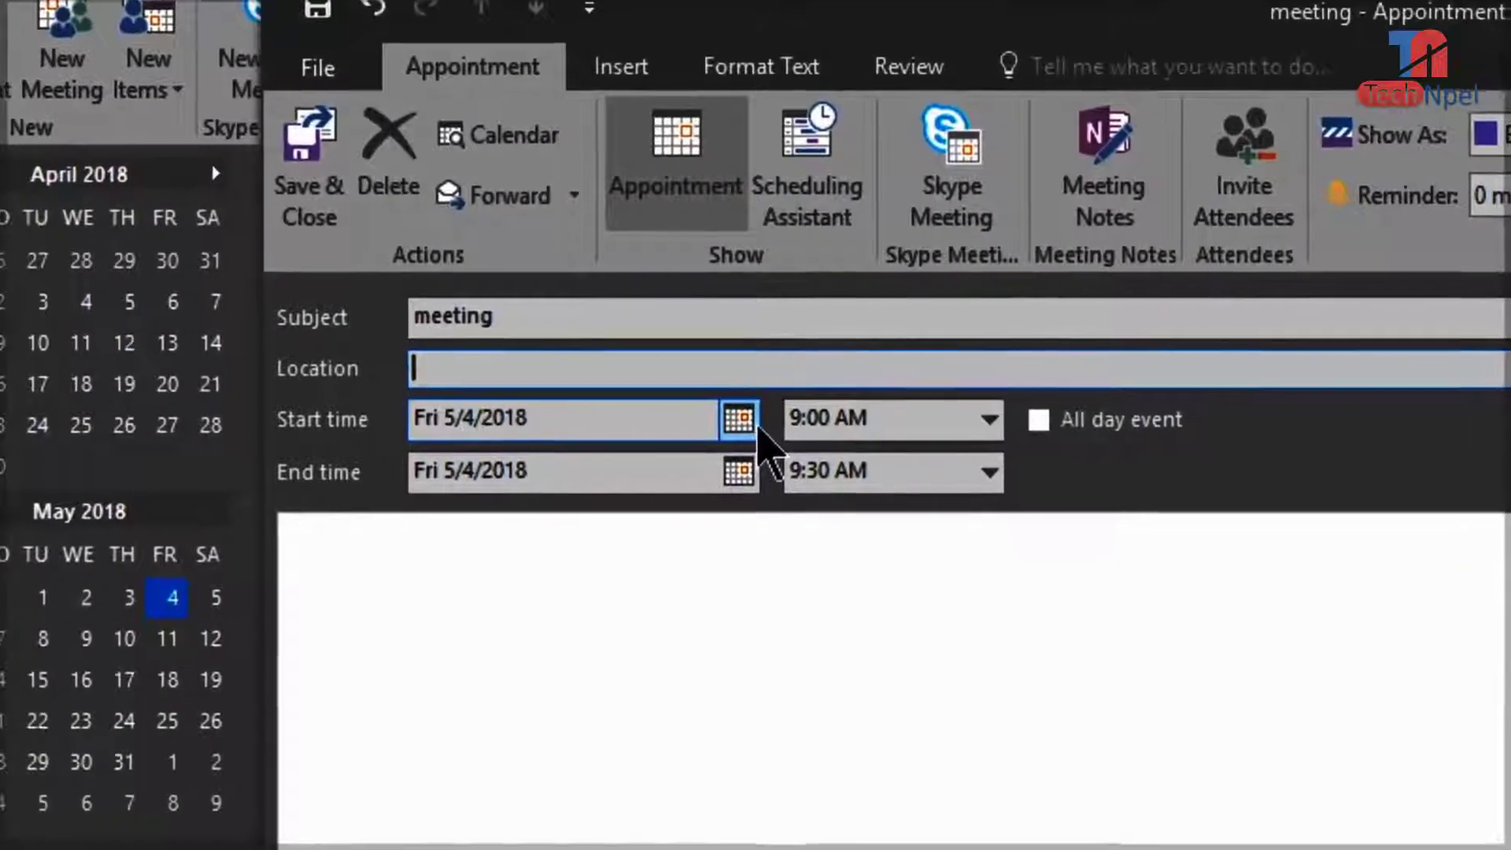
left_click(440, 283)
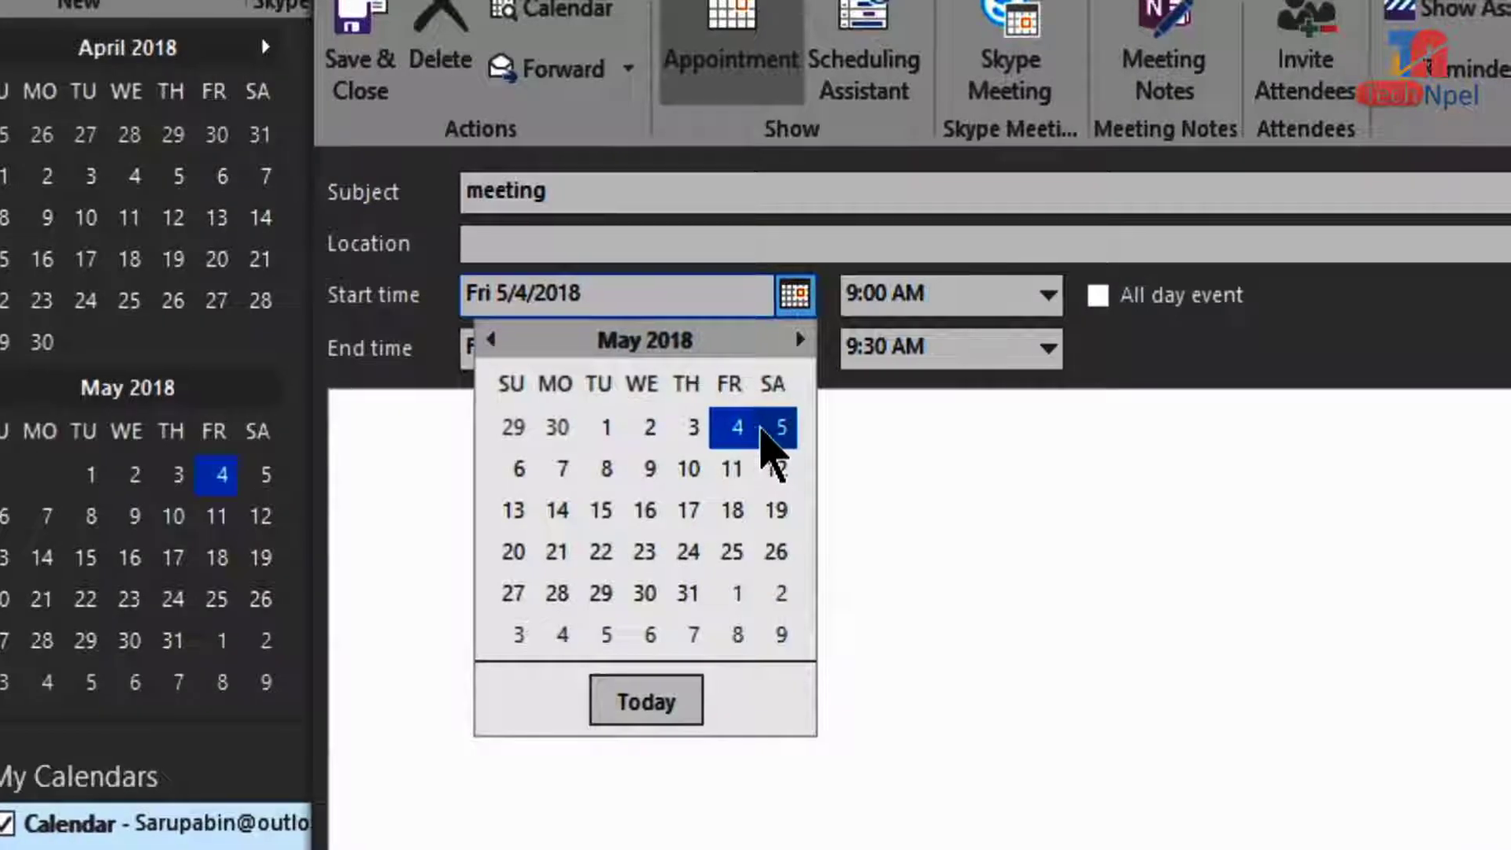
left_click(756, 424)
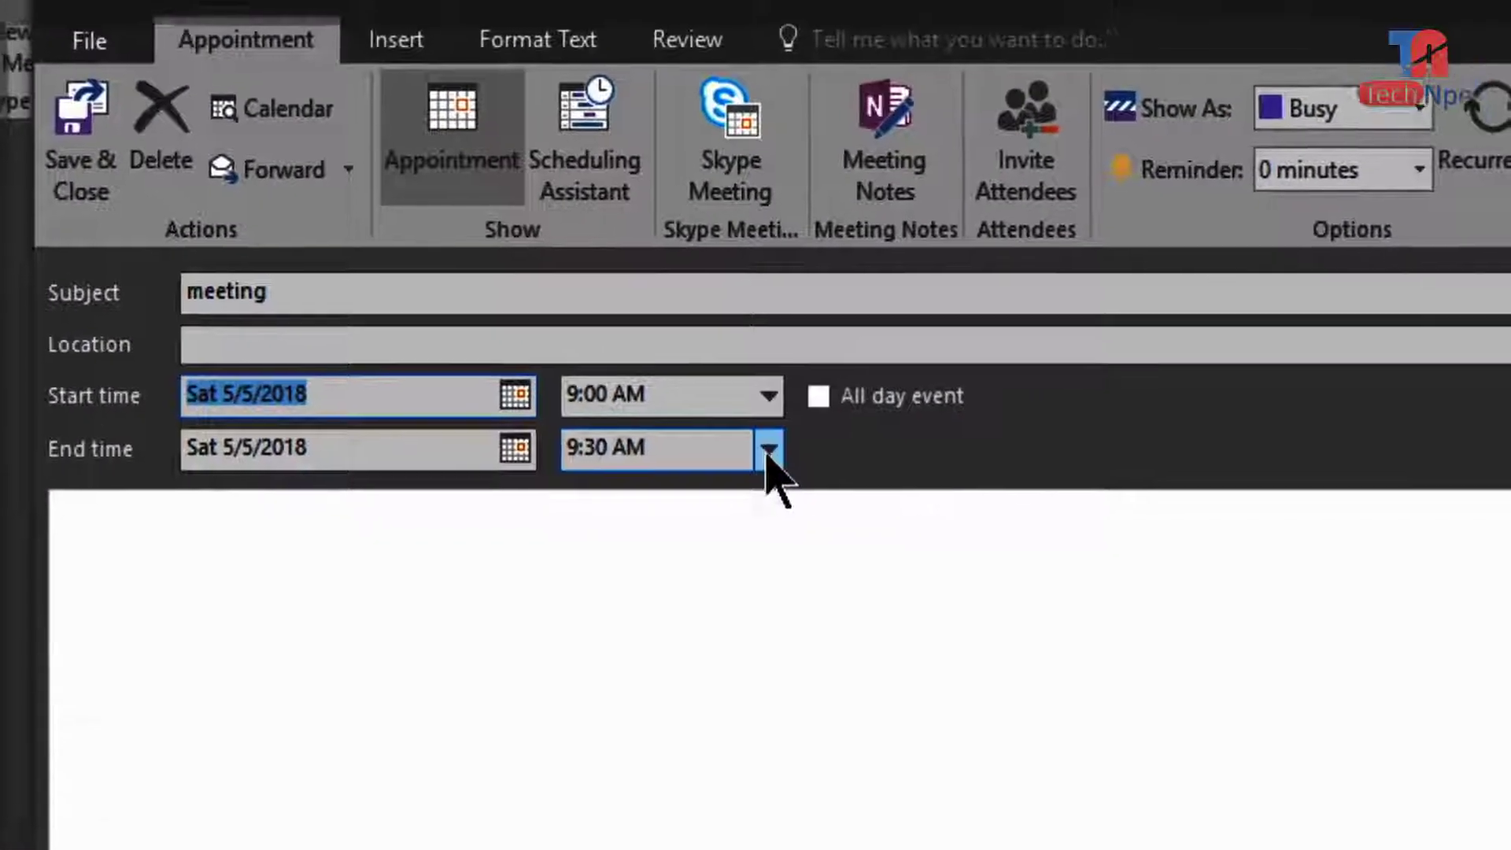
- Set the appointment's end time to 10:30 AM and keep it as a timed rather than an all-day event
left_click(990, 423)
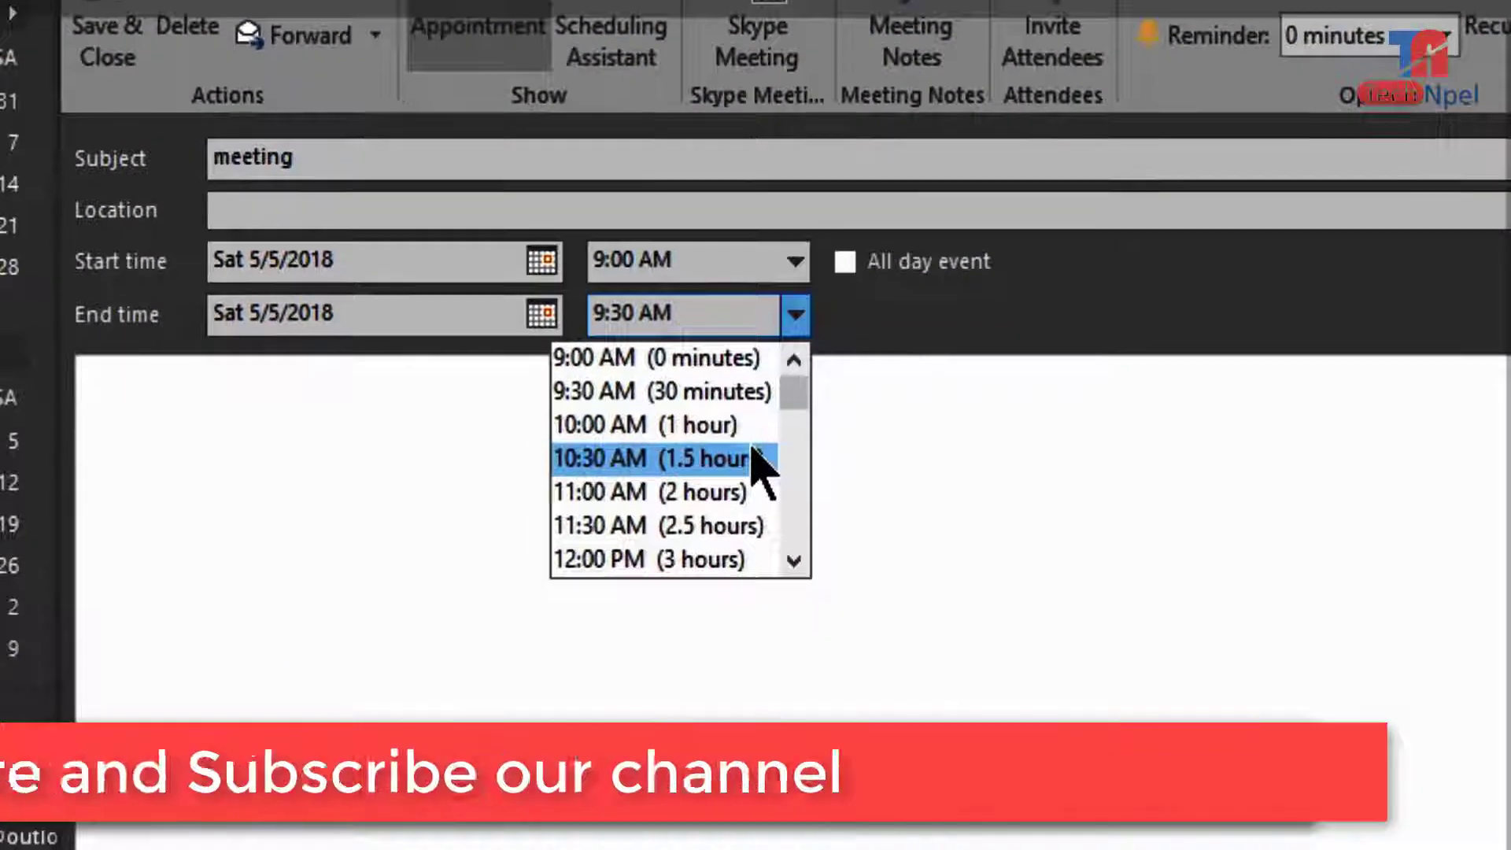
left_click(743, 517)
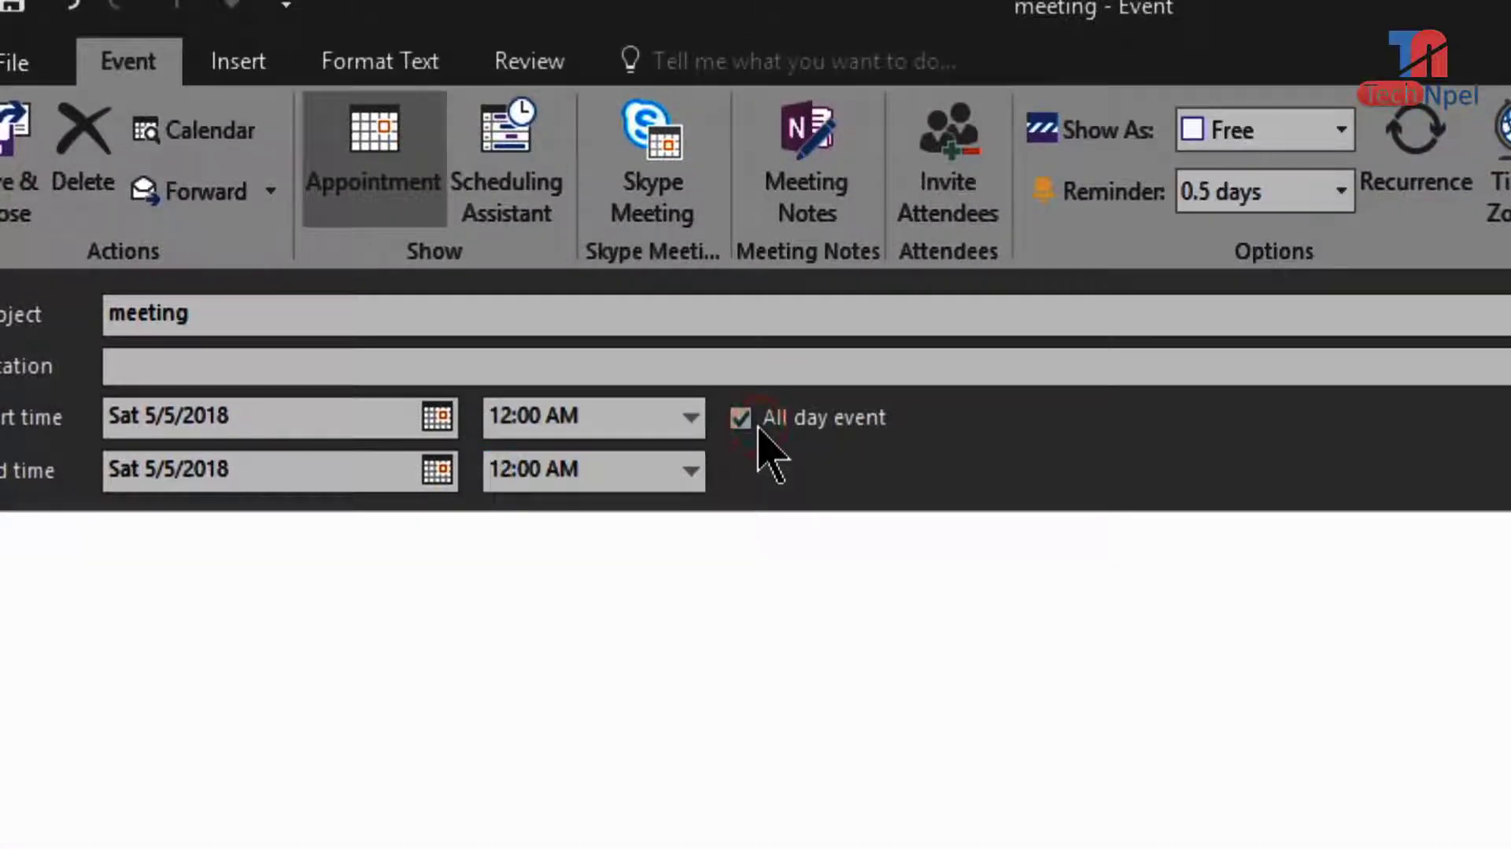
left_click(758, 429)
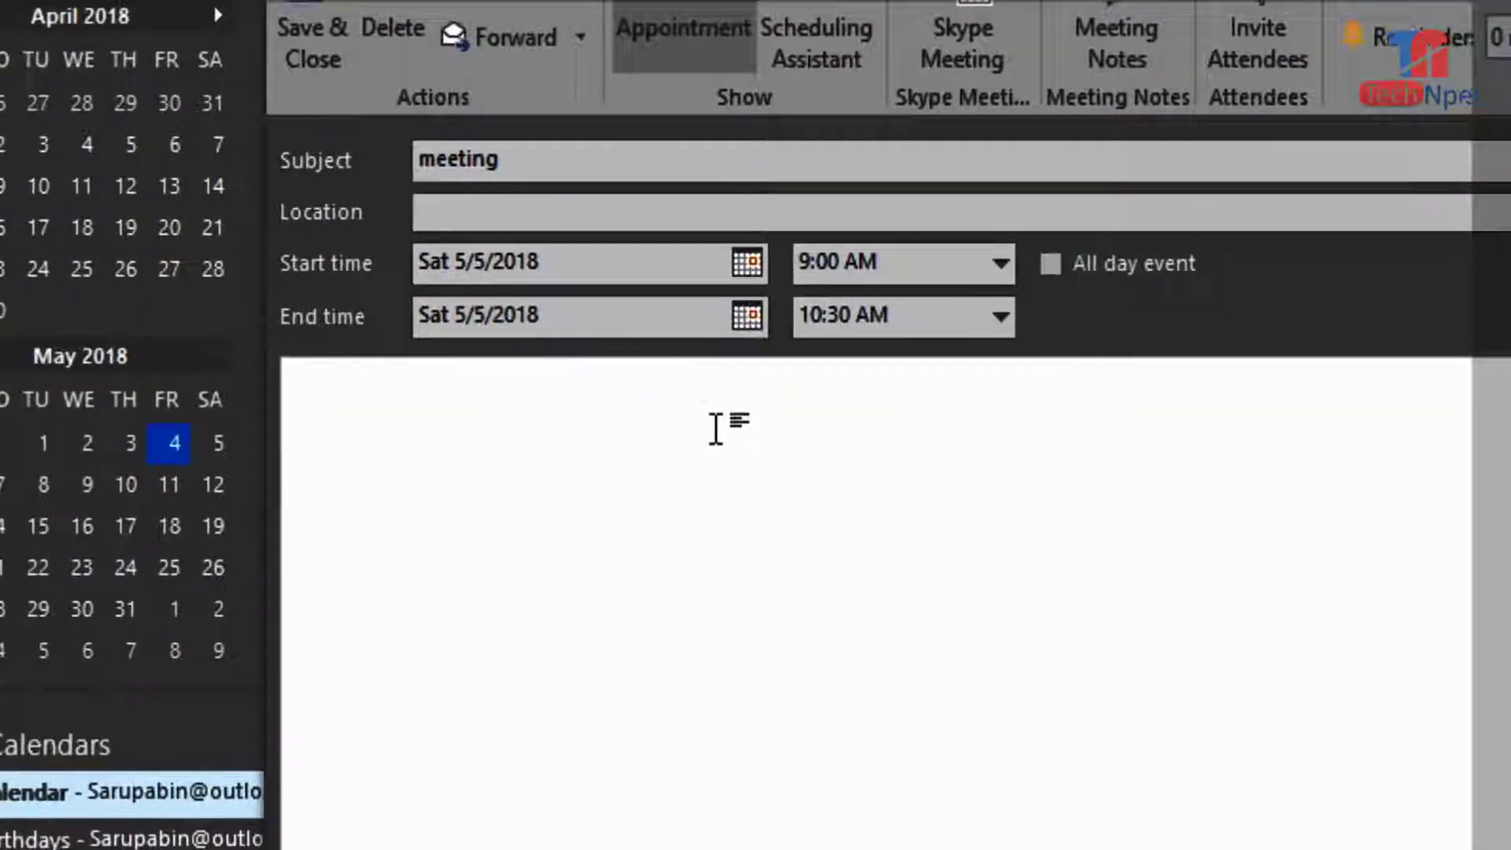
- Enter "Nepali new Youtubers first meeting" as the appointment's description and "ktm" as its location
left_click(715, 429)
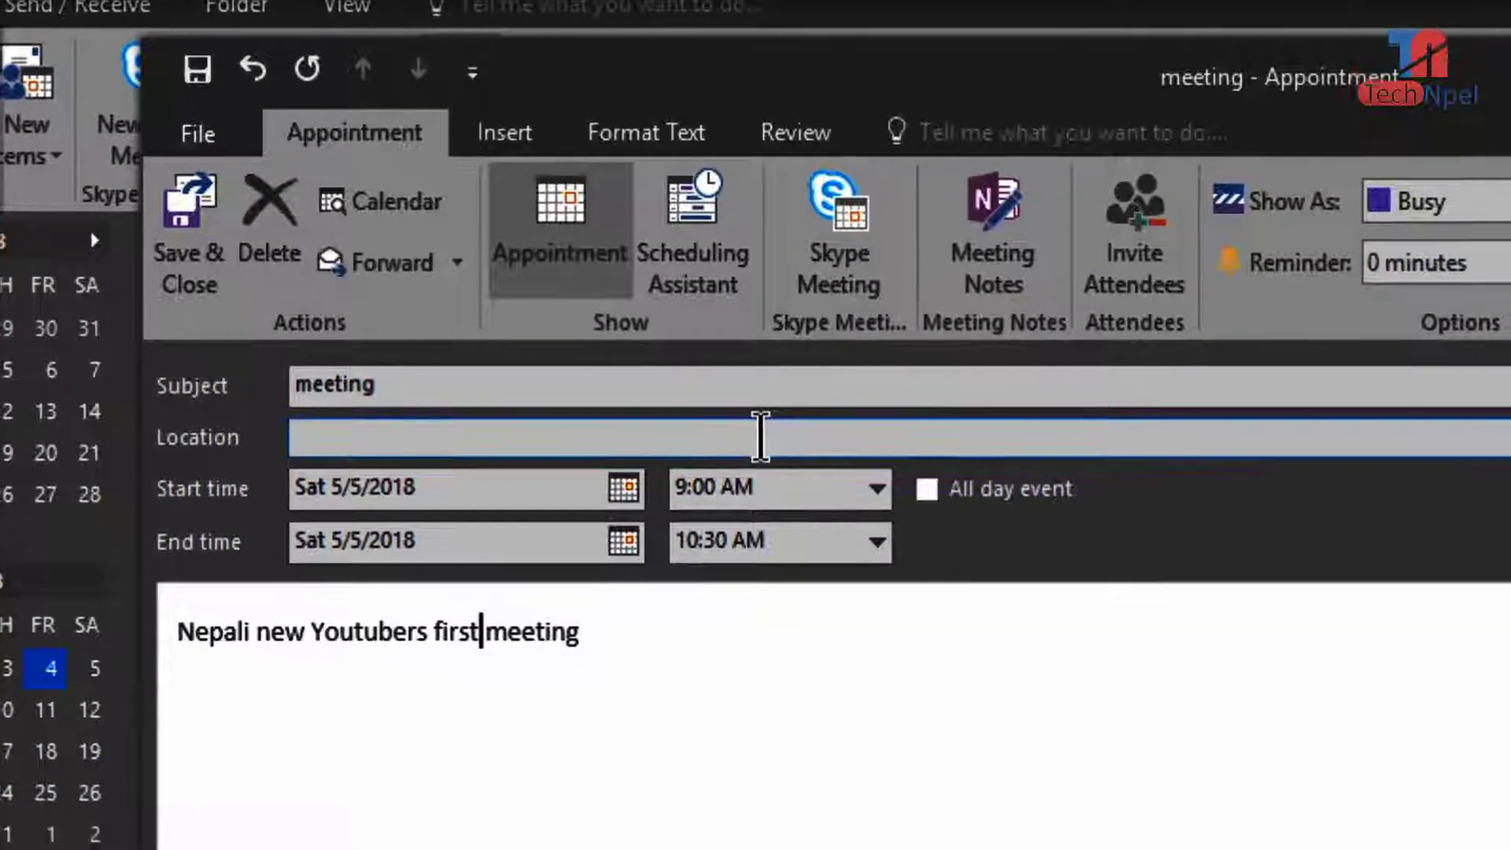
left_click(760, 435)
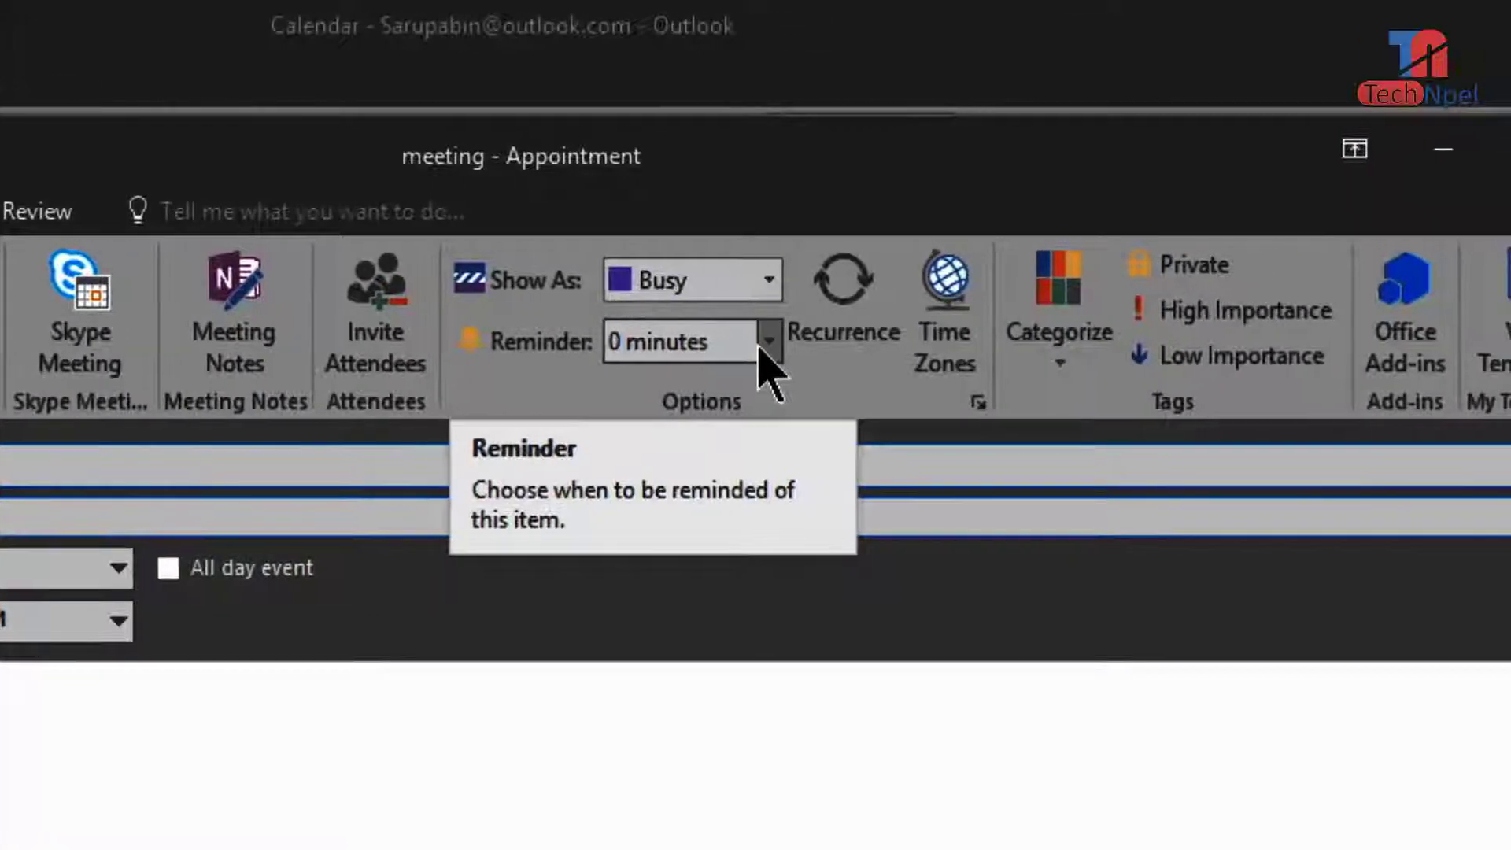
- Set the appointment's reminder to 30 minutes, then save and close the appointment
left_click(760, 349)
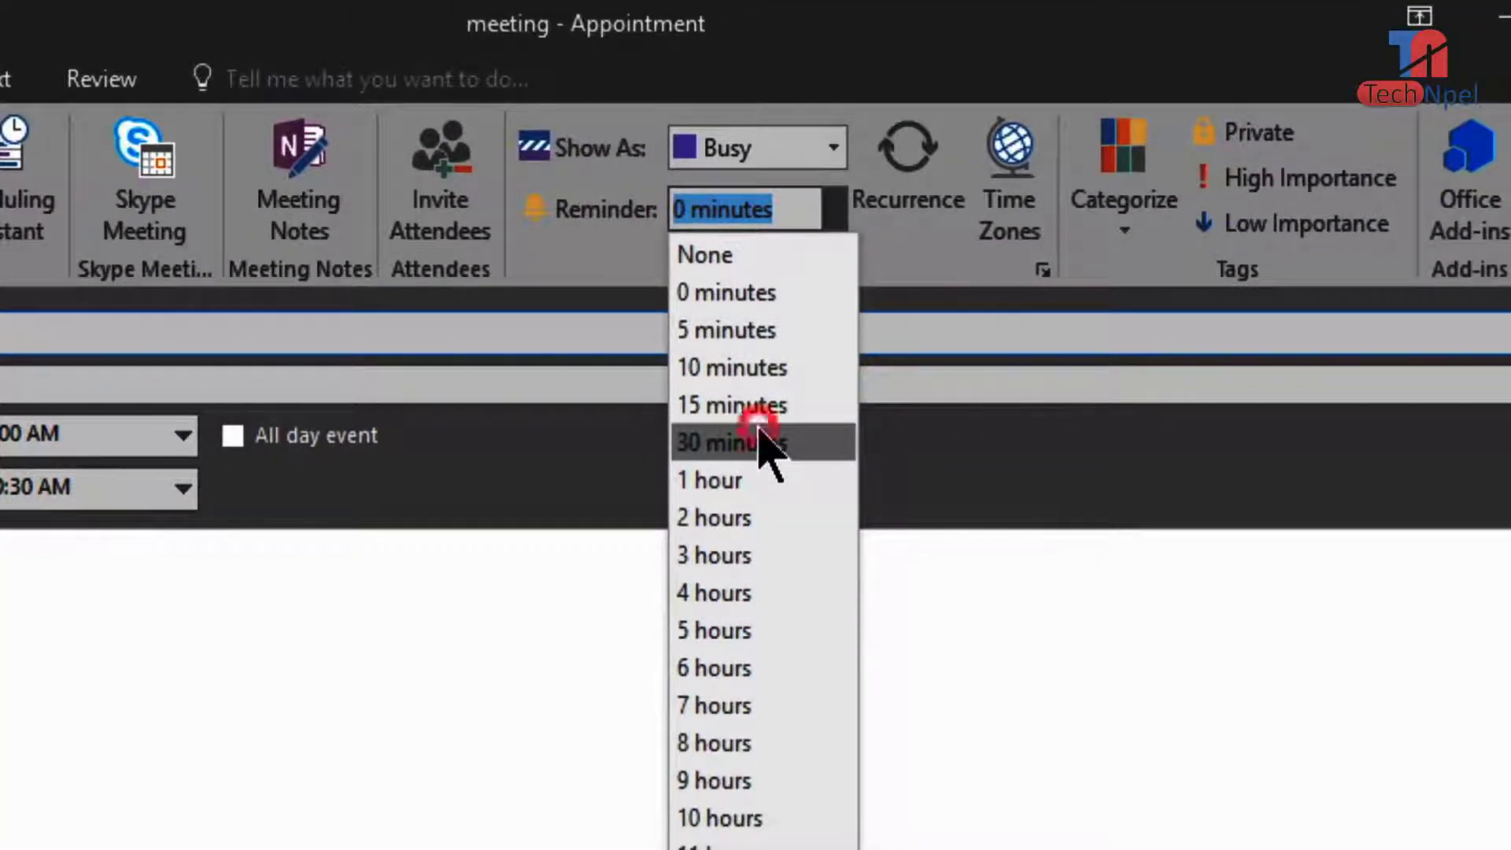
left_click(762, 440)
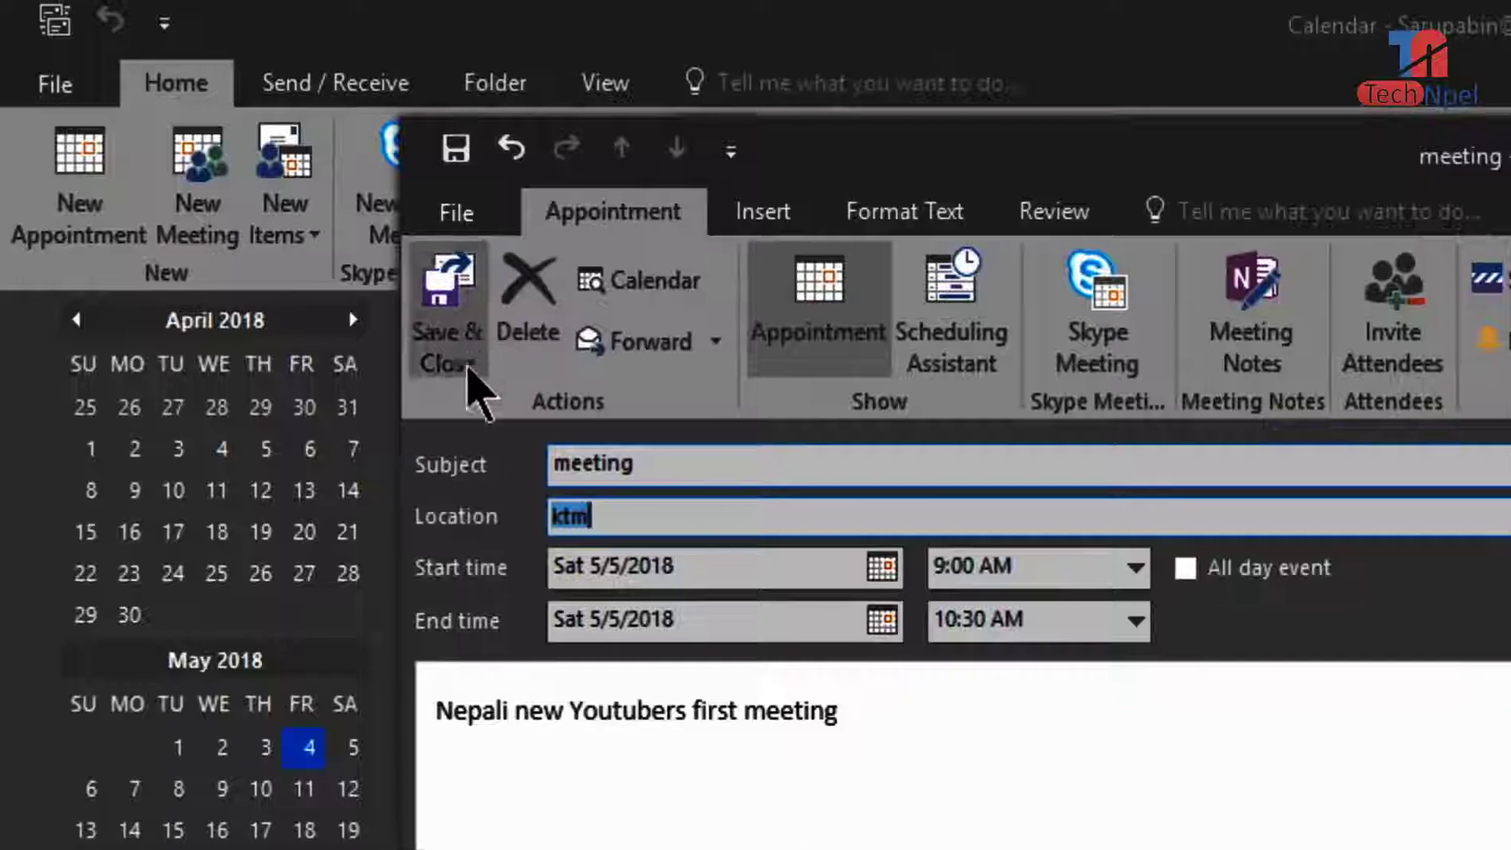
left_click(461, 360)
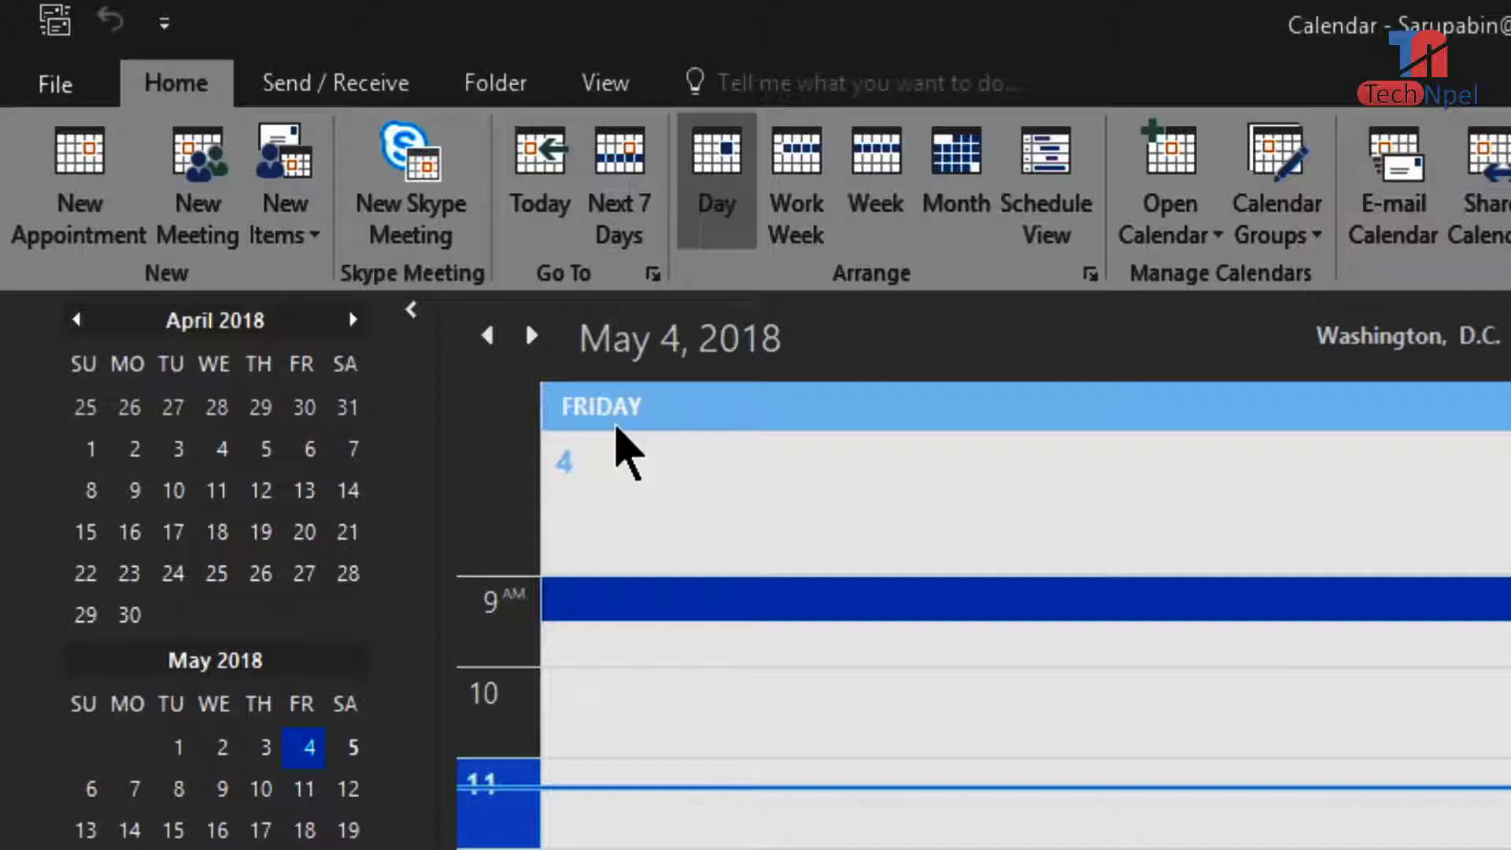
- Examine the saved appointment on May 5 in the Month, Week and Day views of the calendar
left_click(957, 189)
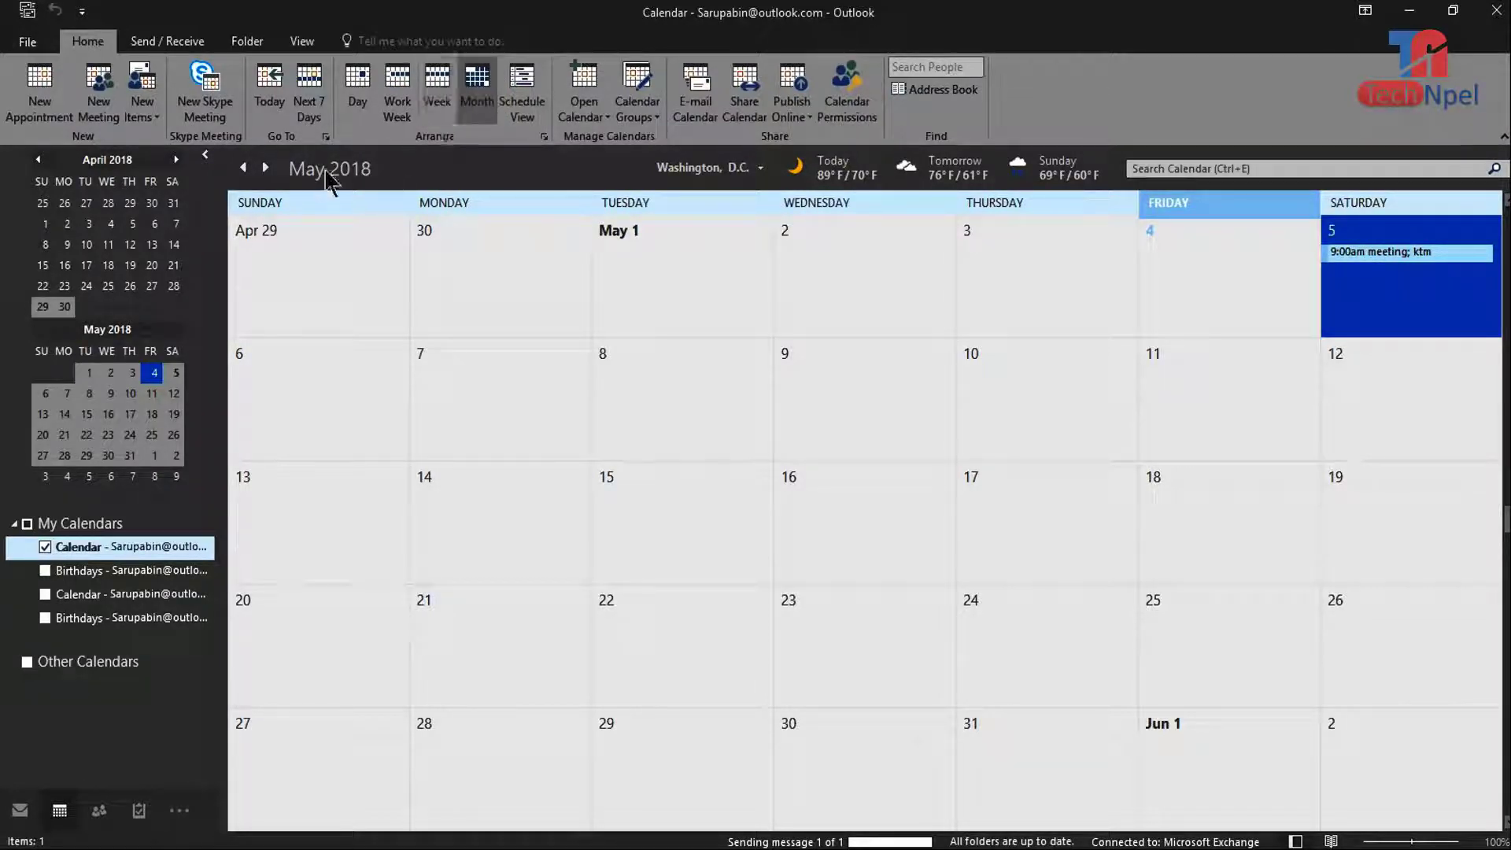
mouse_move(1355, 252)
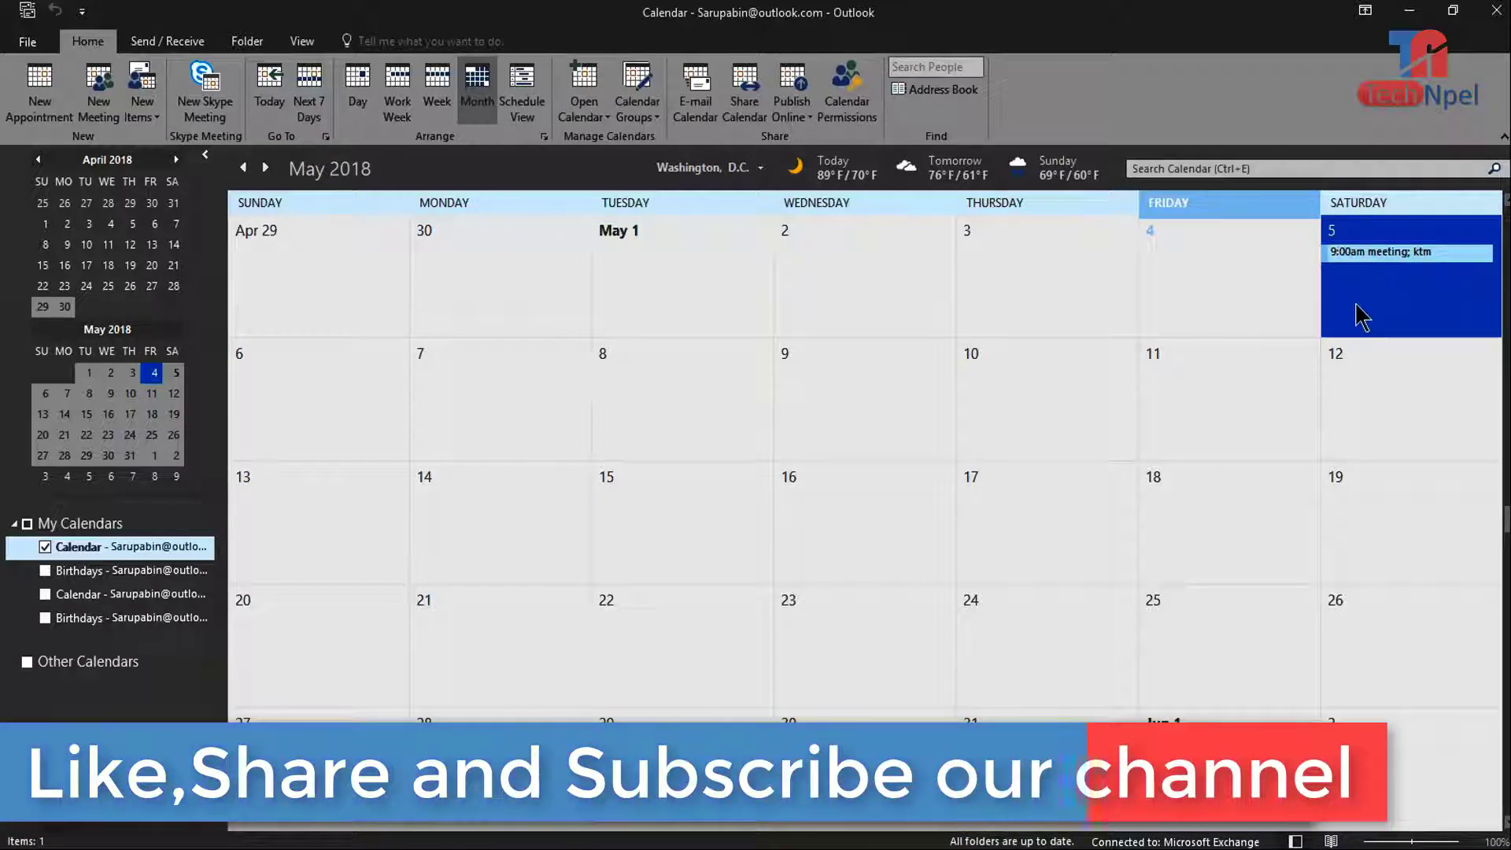
left_click(445, 98)
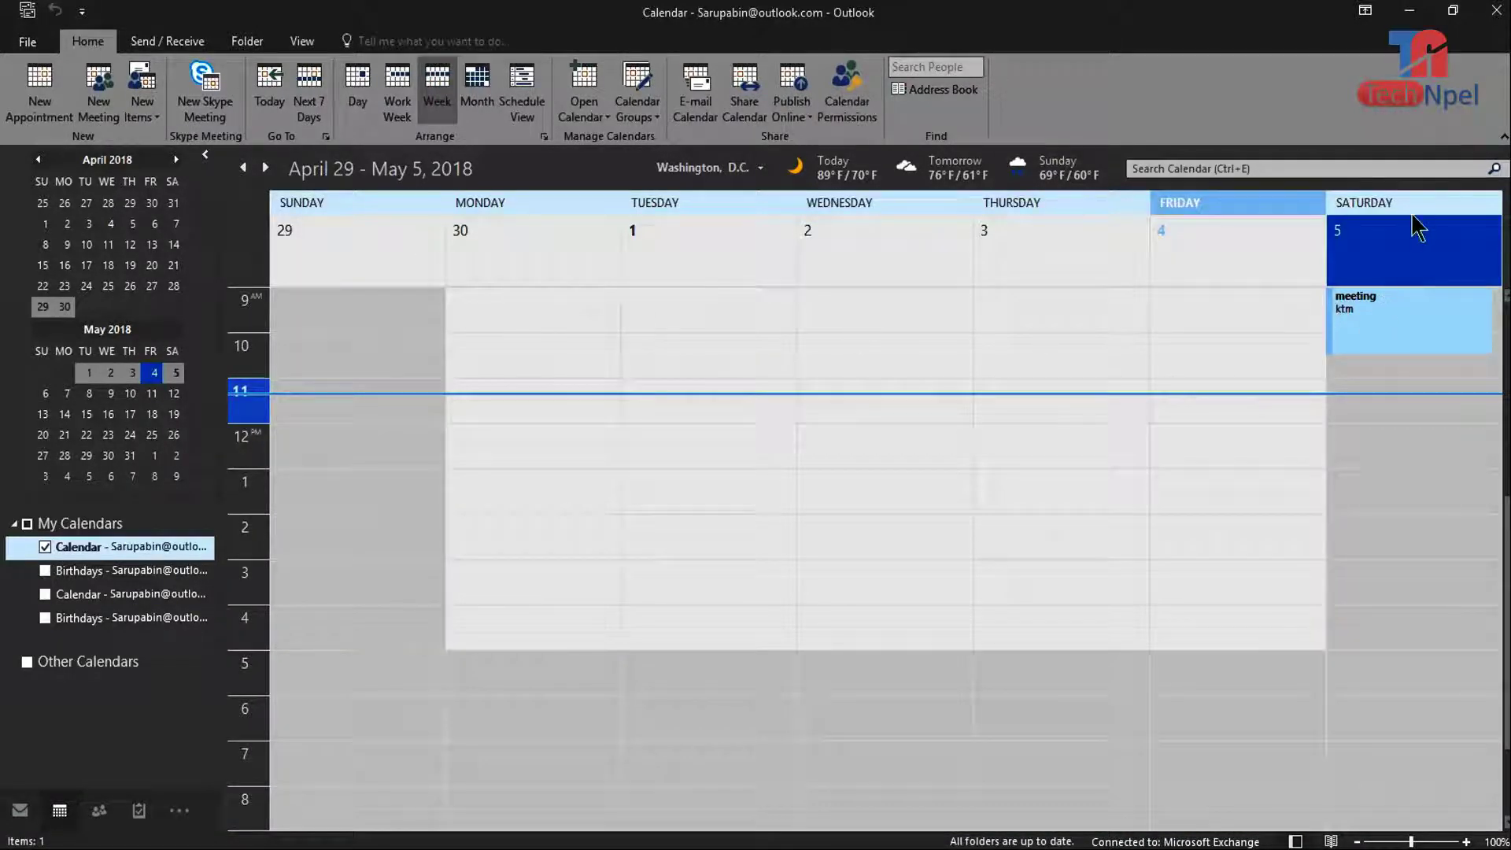
left_click(369, 77)
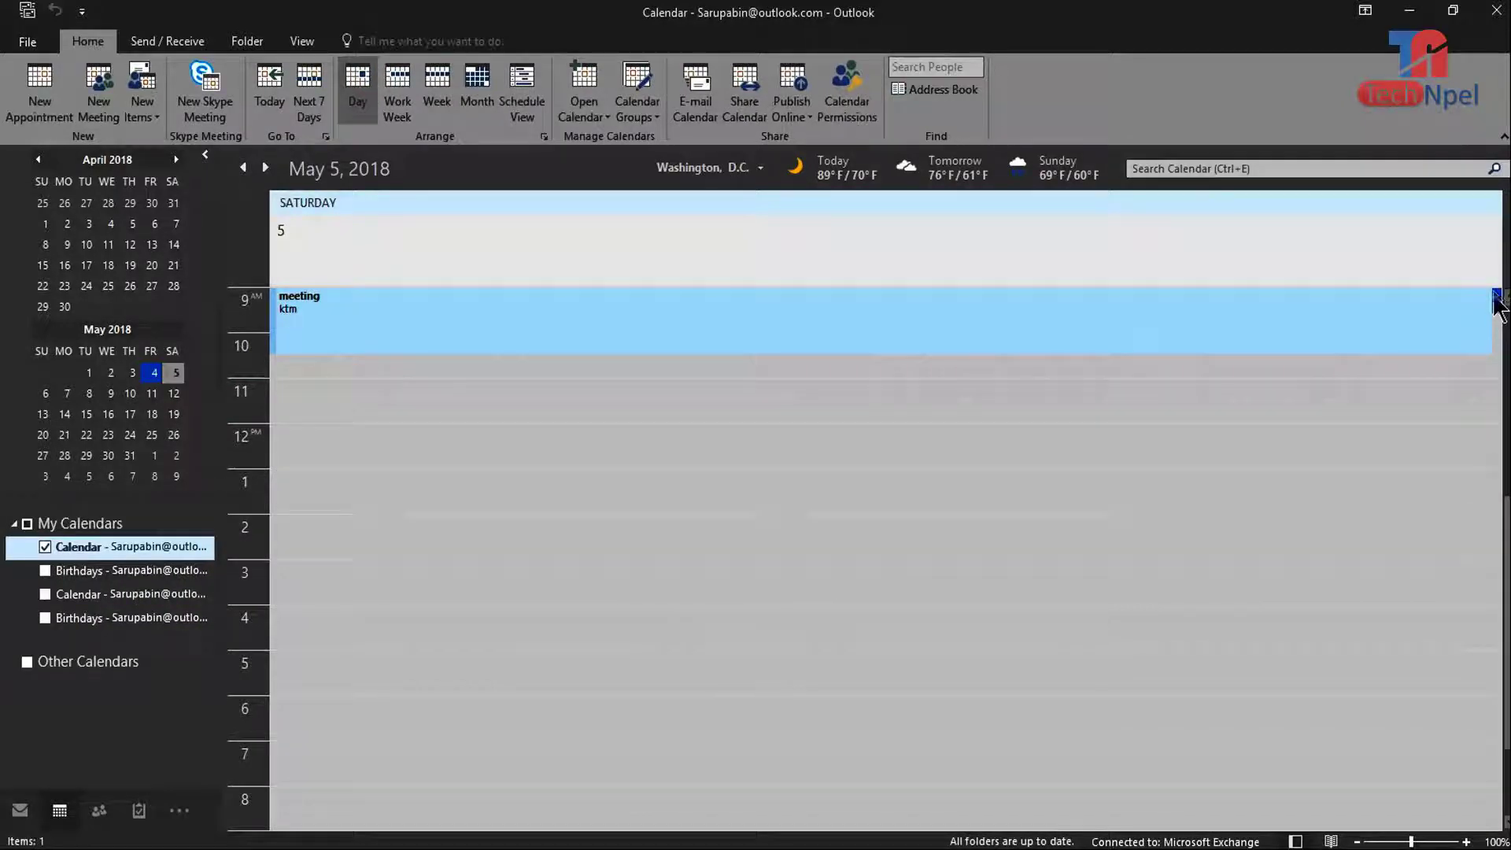
mouse_move(288, 307)
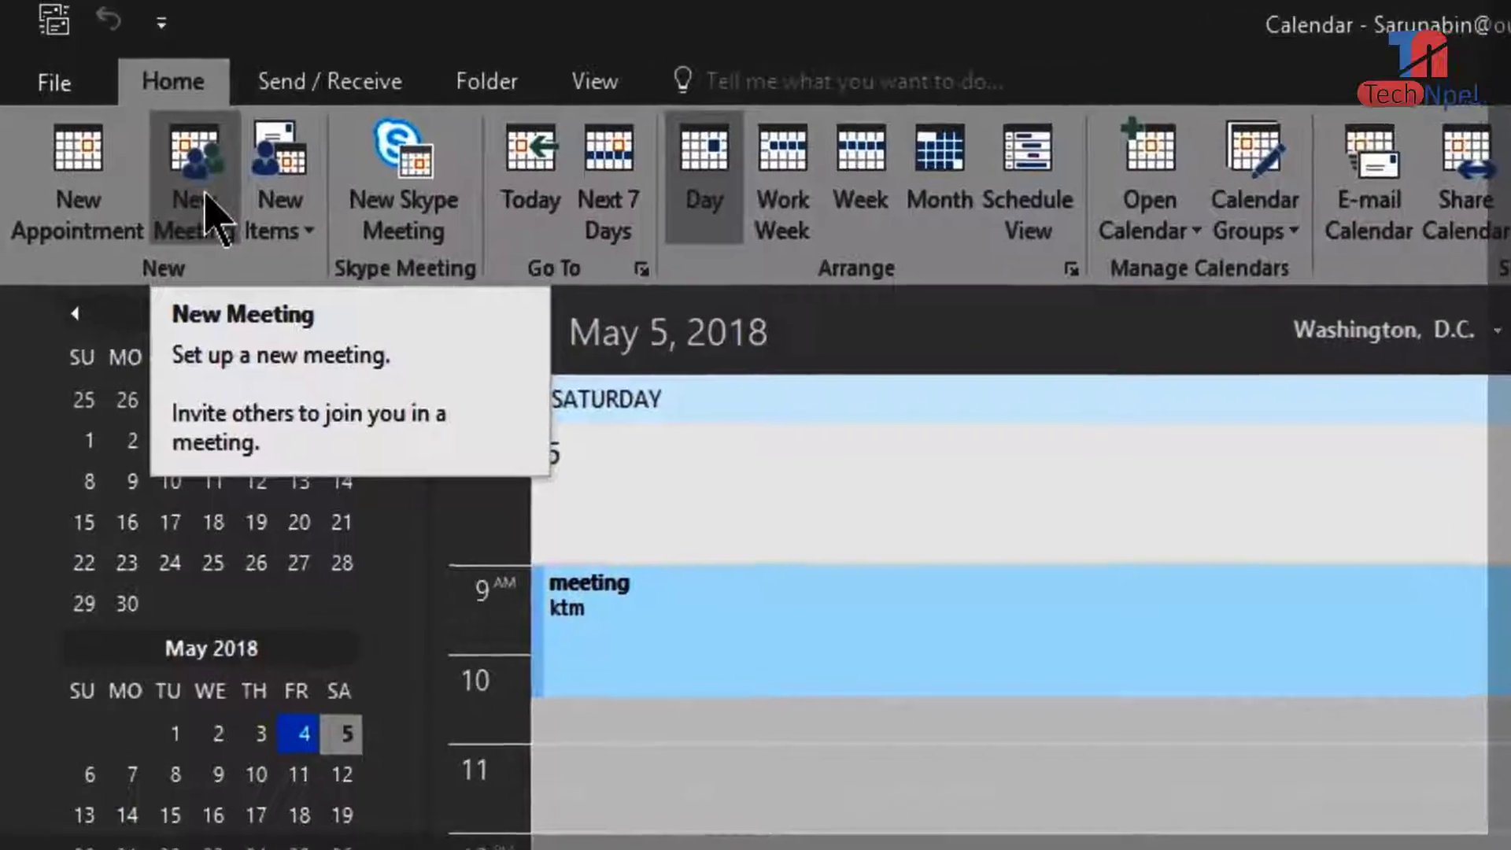
- Create a new meeting request for May 5 and add the suggested TechNpel contact as its recipient
left_click(104, 111)
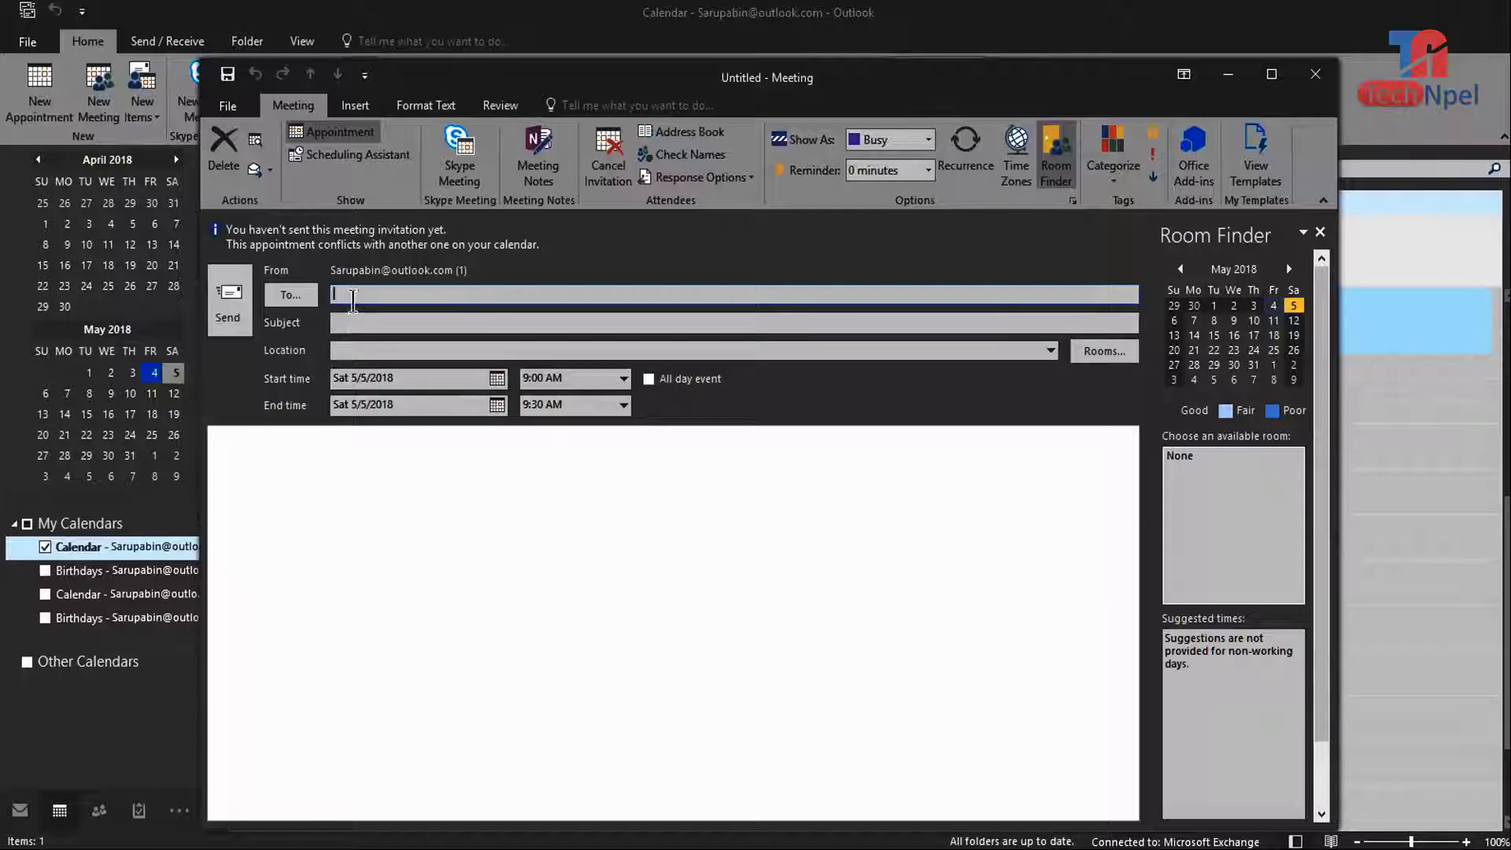
left_click(354, 296)
key("ctrl+v")
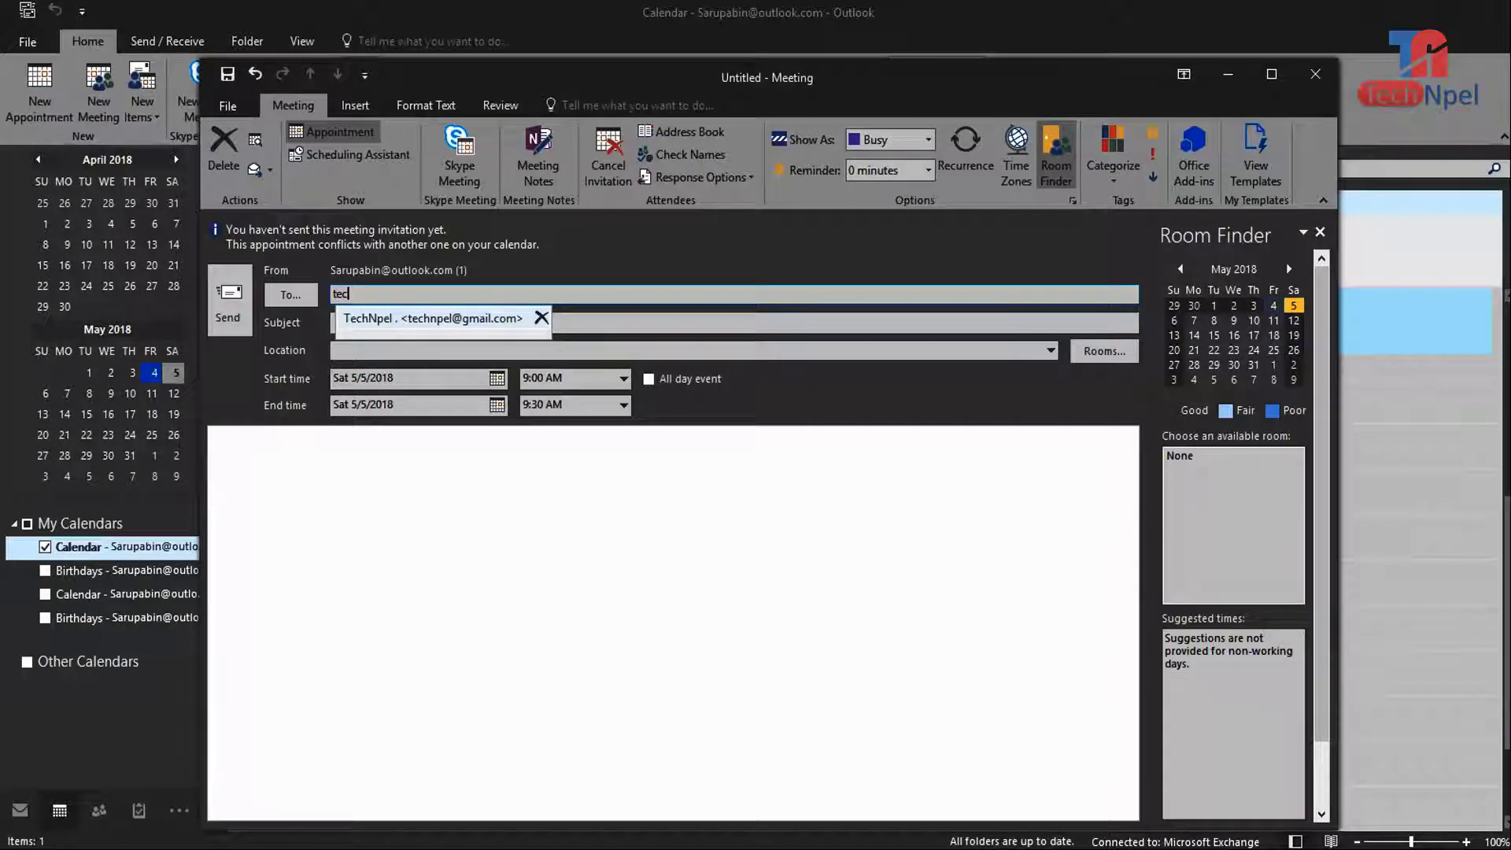
left_click(434, 323)
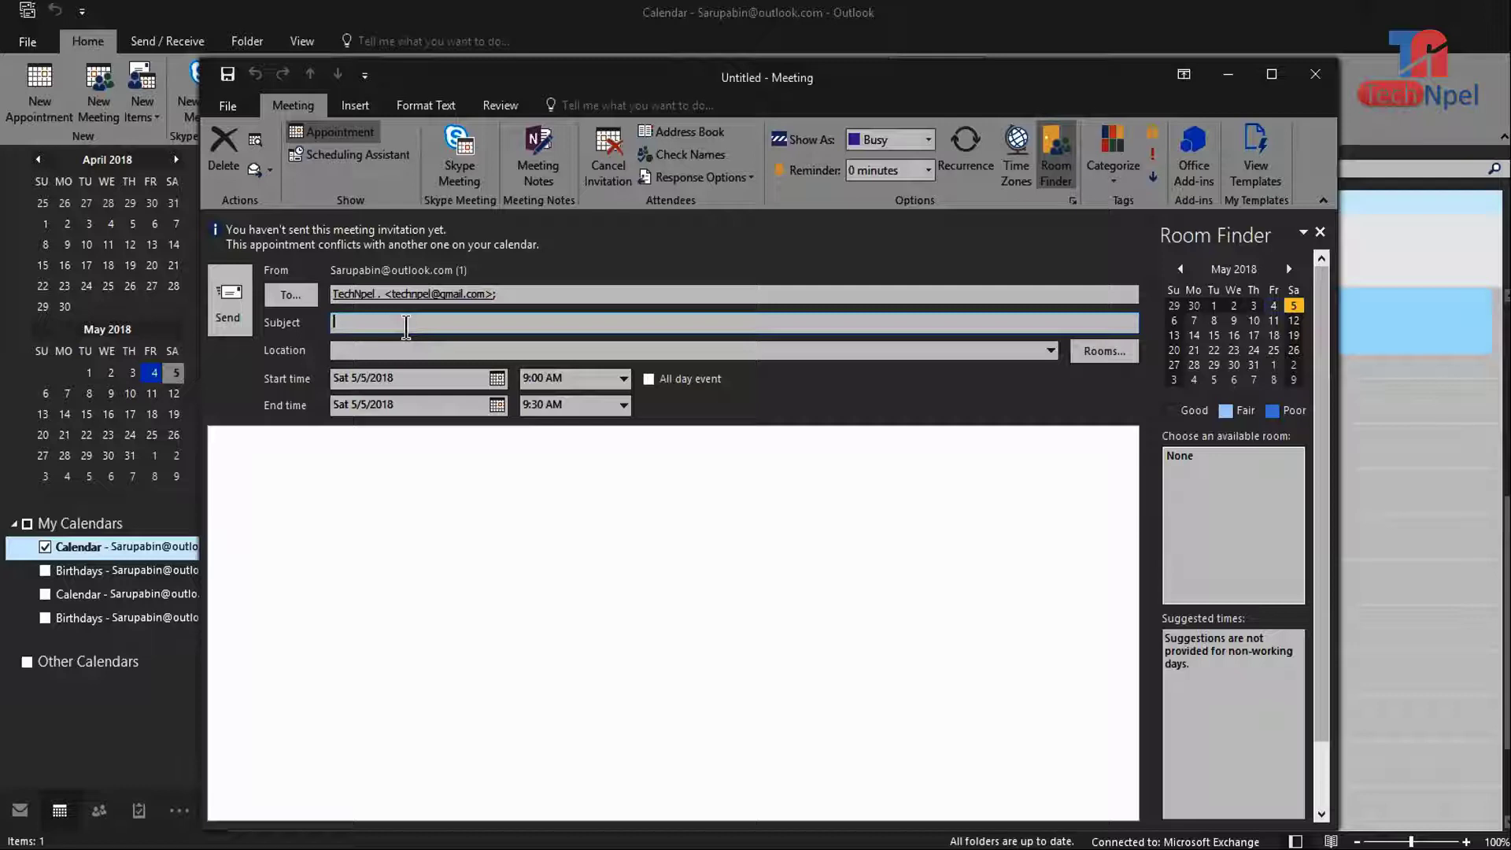
- Enter "YouTube" as the meeting's subject with its spelling corrected, and "my office" as the location
type("youtube")
left_click(393, 350)
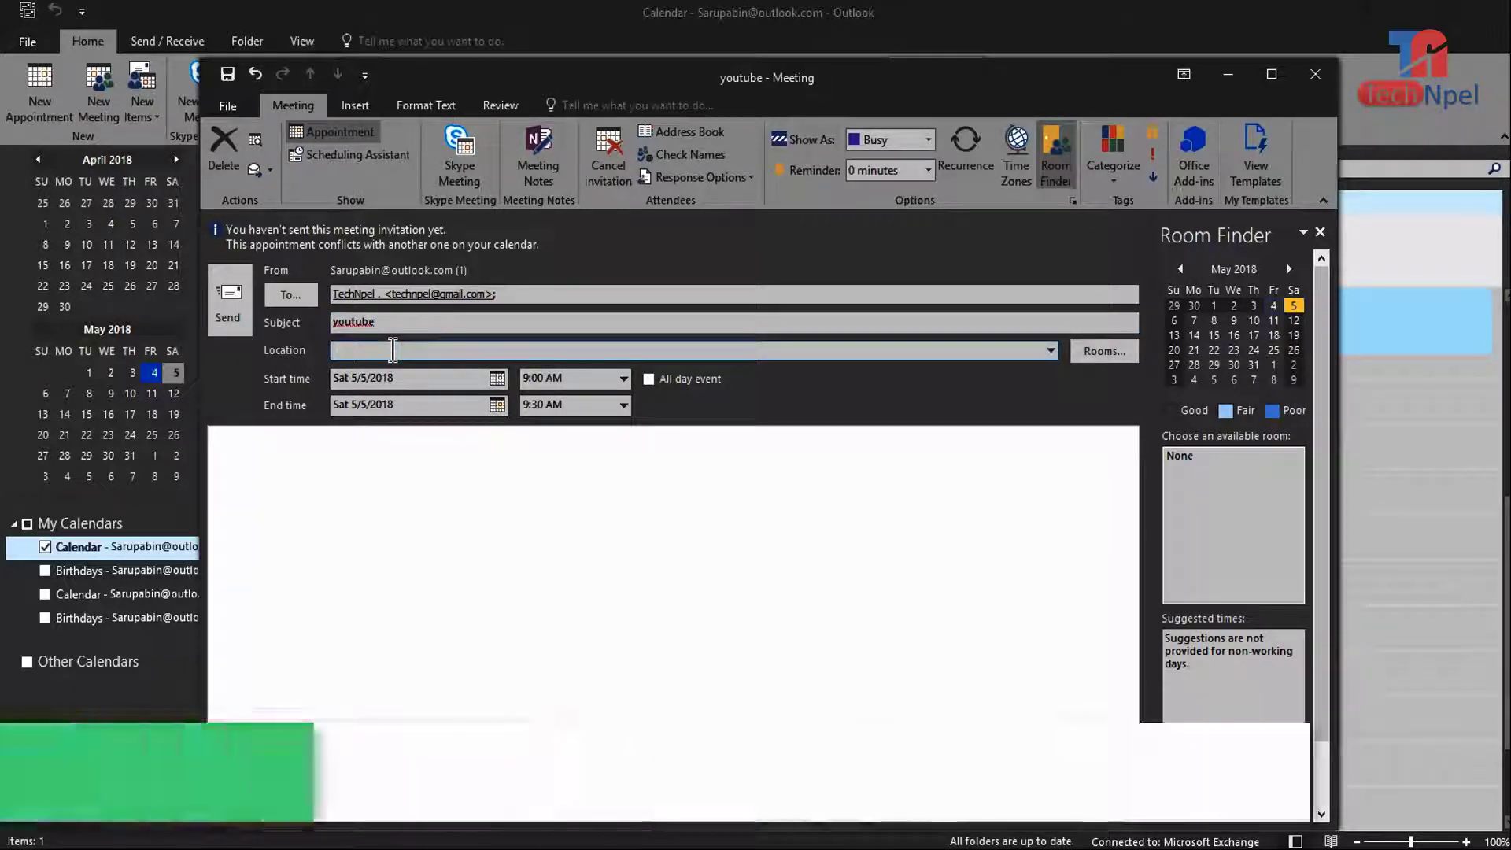
type("my off")
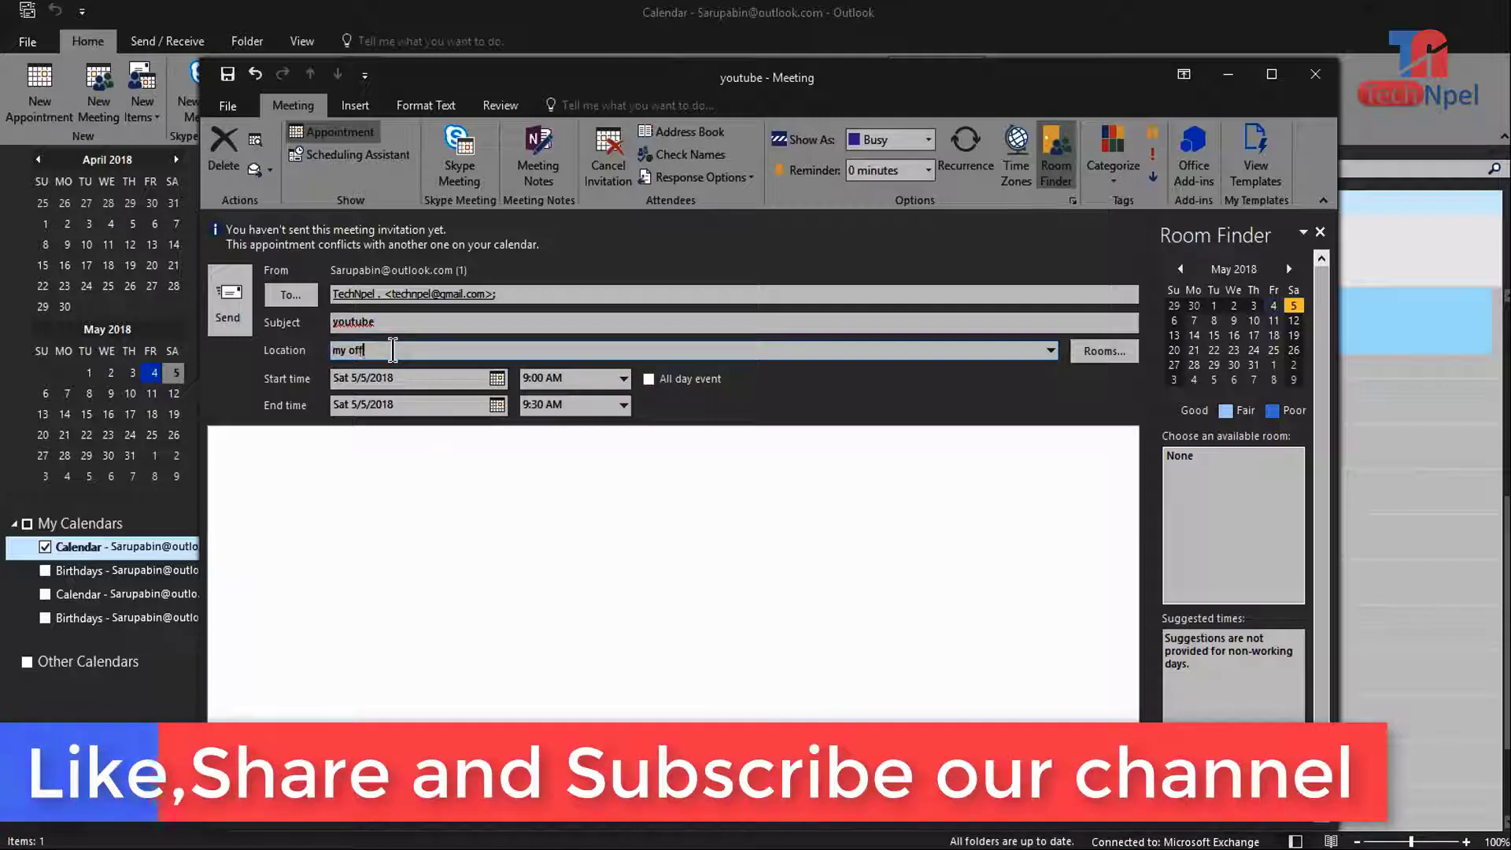
type("ice")
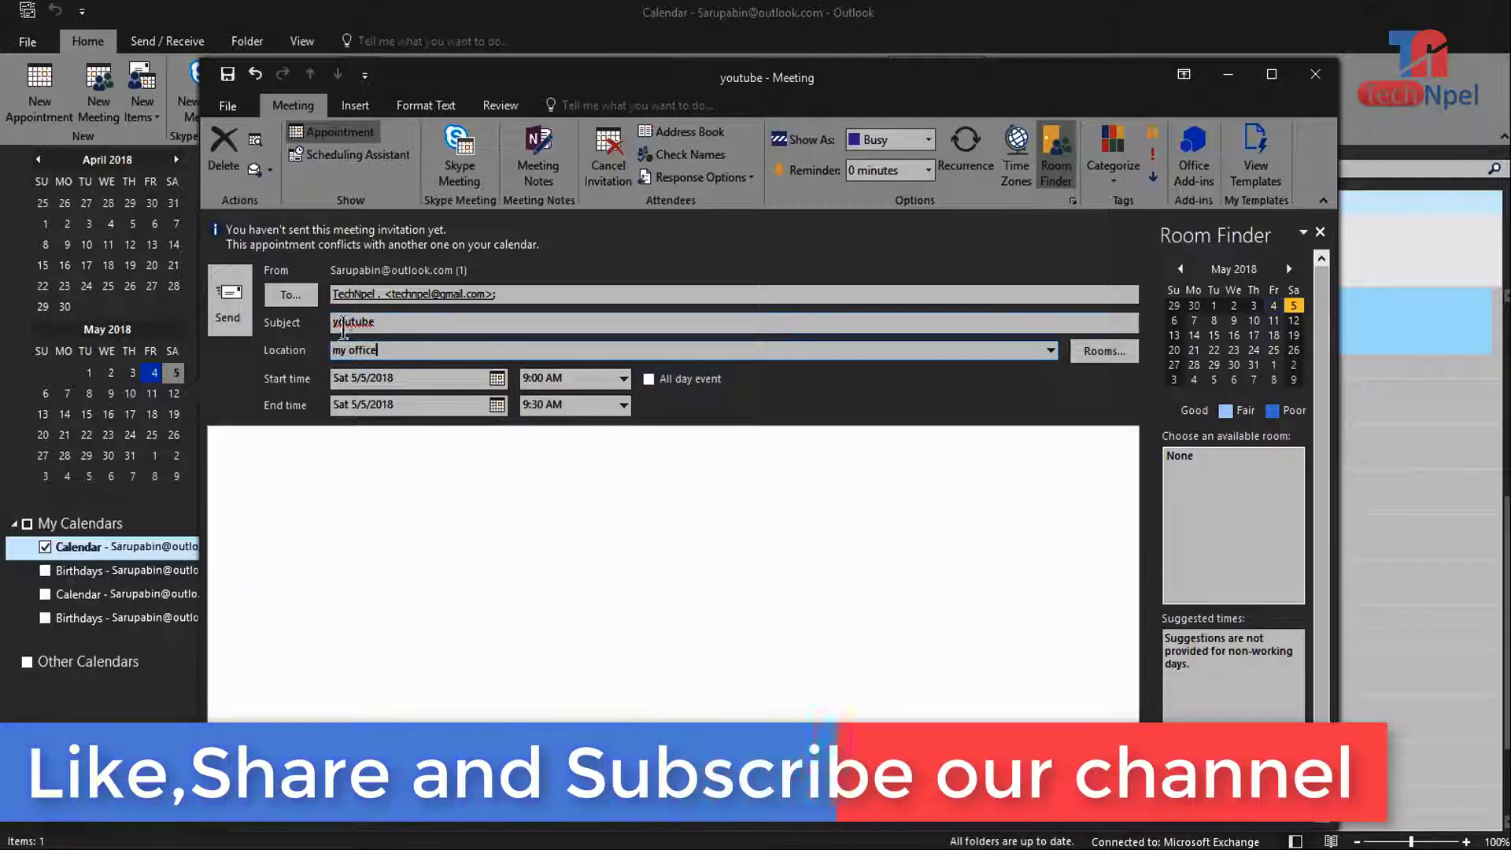
right_click(351, 323)
left_click(406, 334)
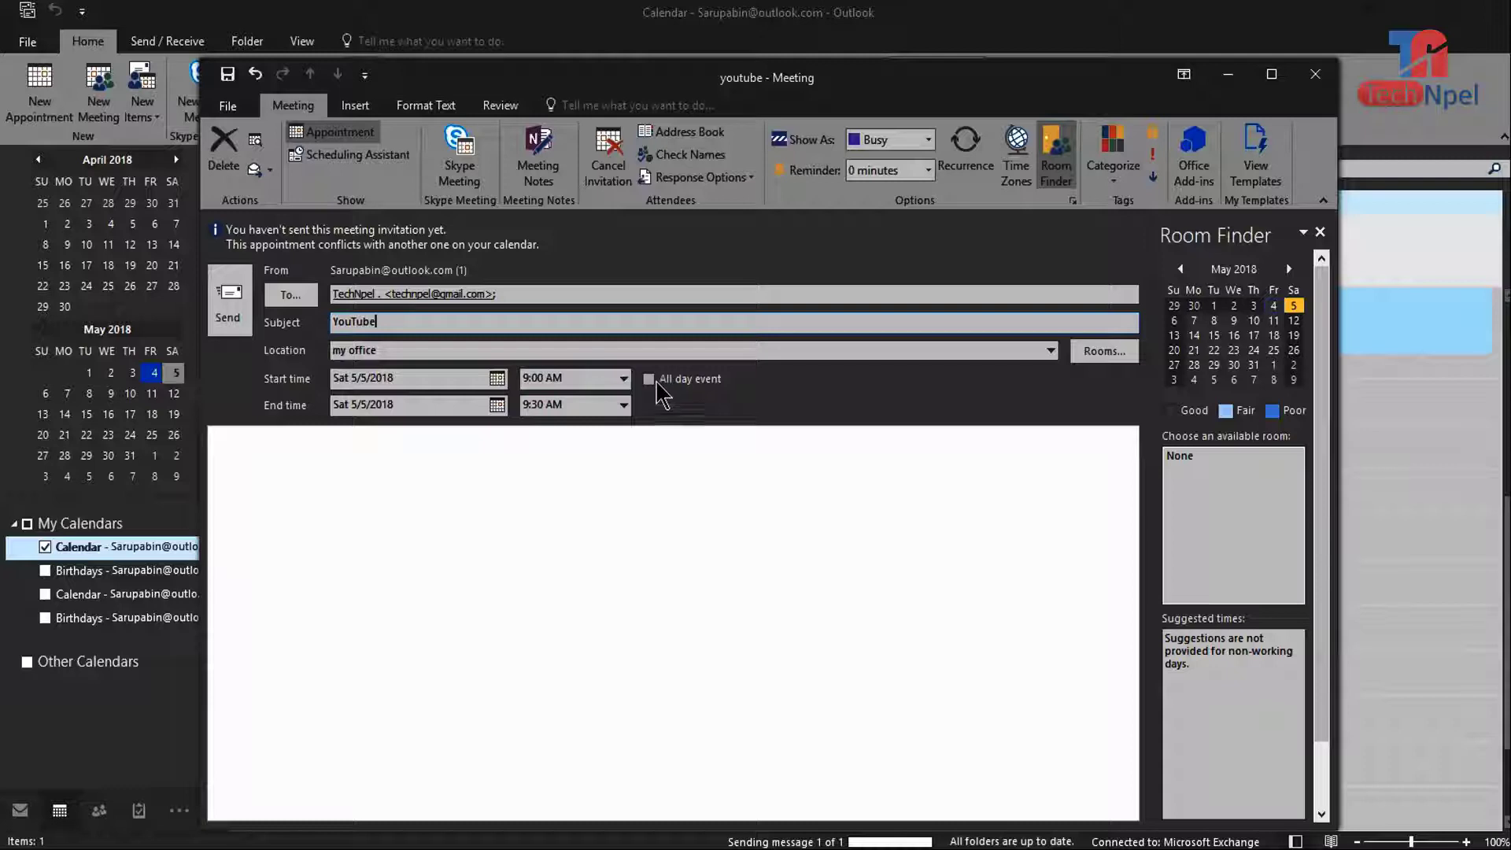
- Set the meeting request's reminder to 10 minutes
left_click(929, 172)
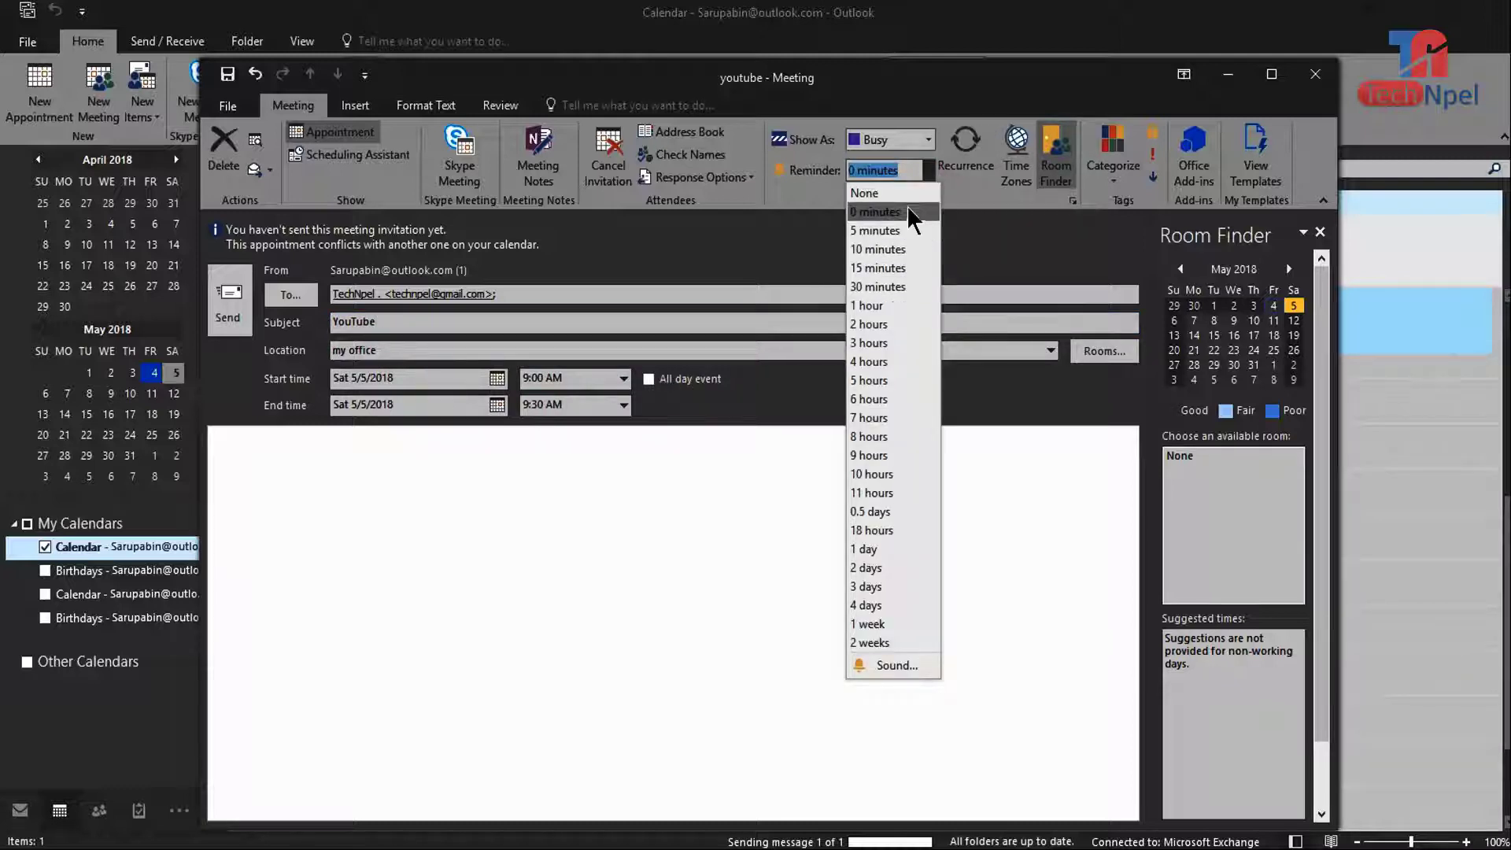
left_click(900, 249)
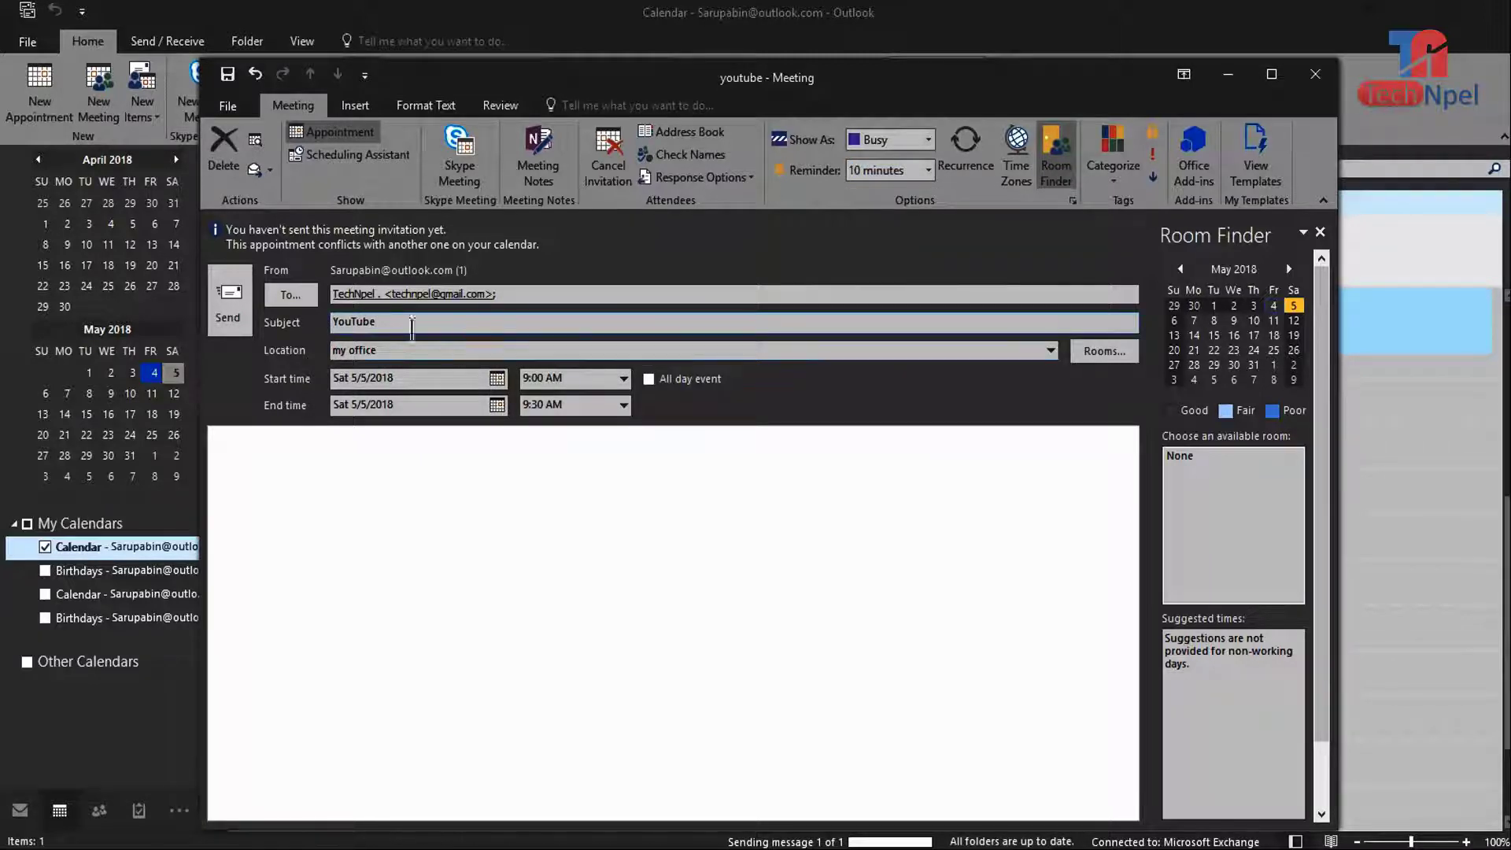
mouse_move(429, 307)
left_click(451, 329)
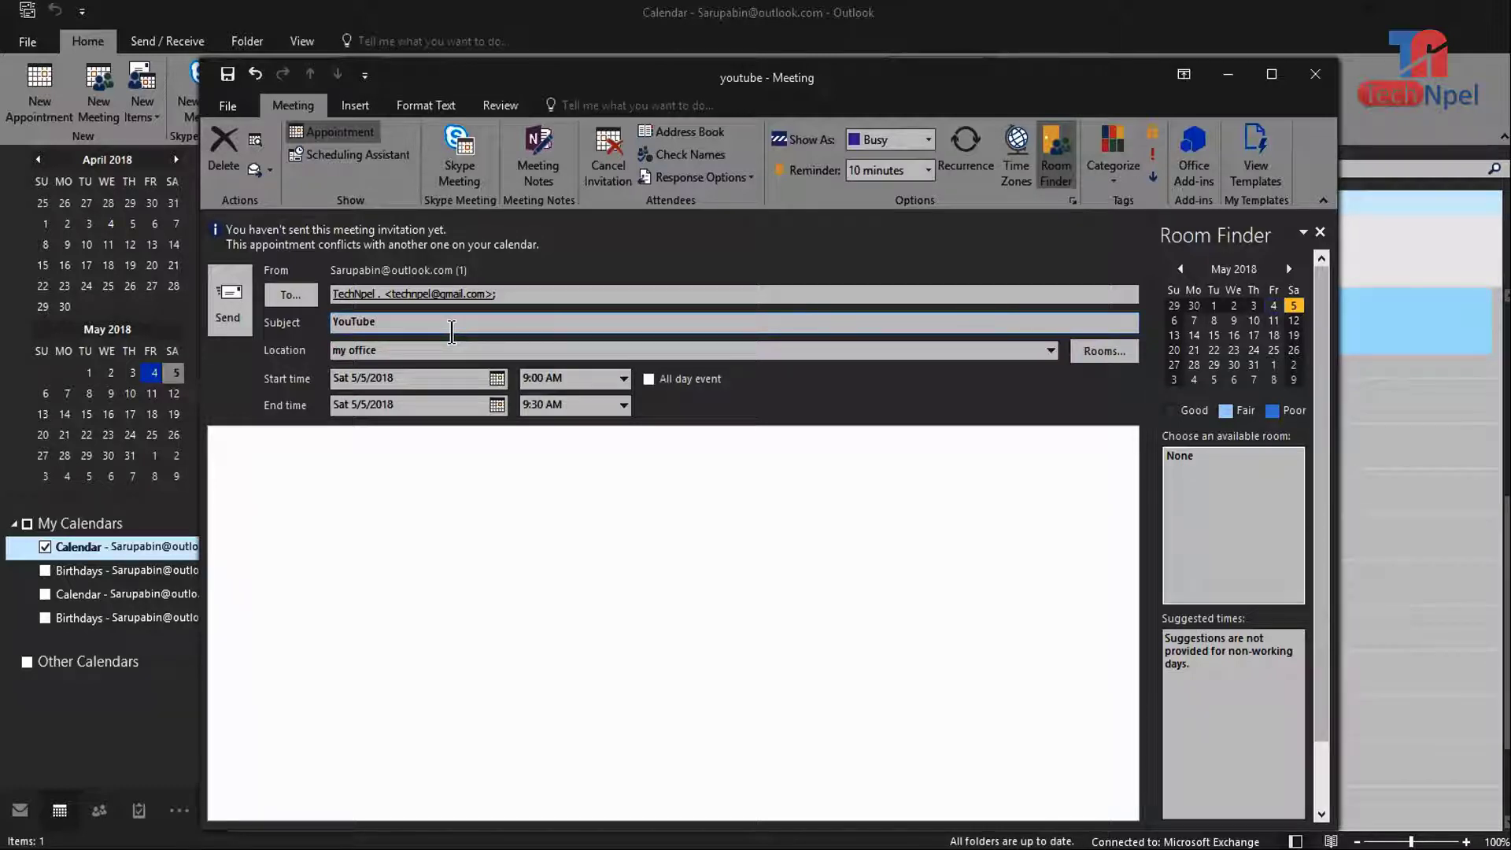
- Check the meeting's recipient, subject and location, and send the invitation
left_click_drag(523, 291, 334, 294)
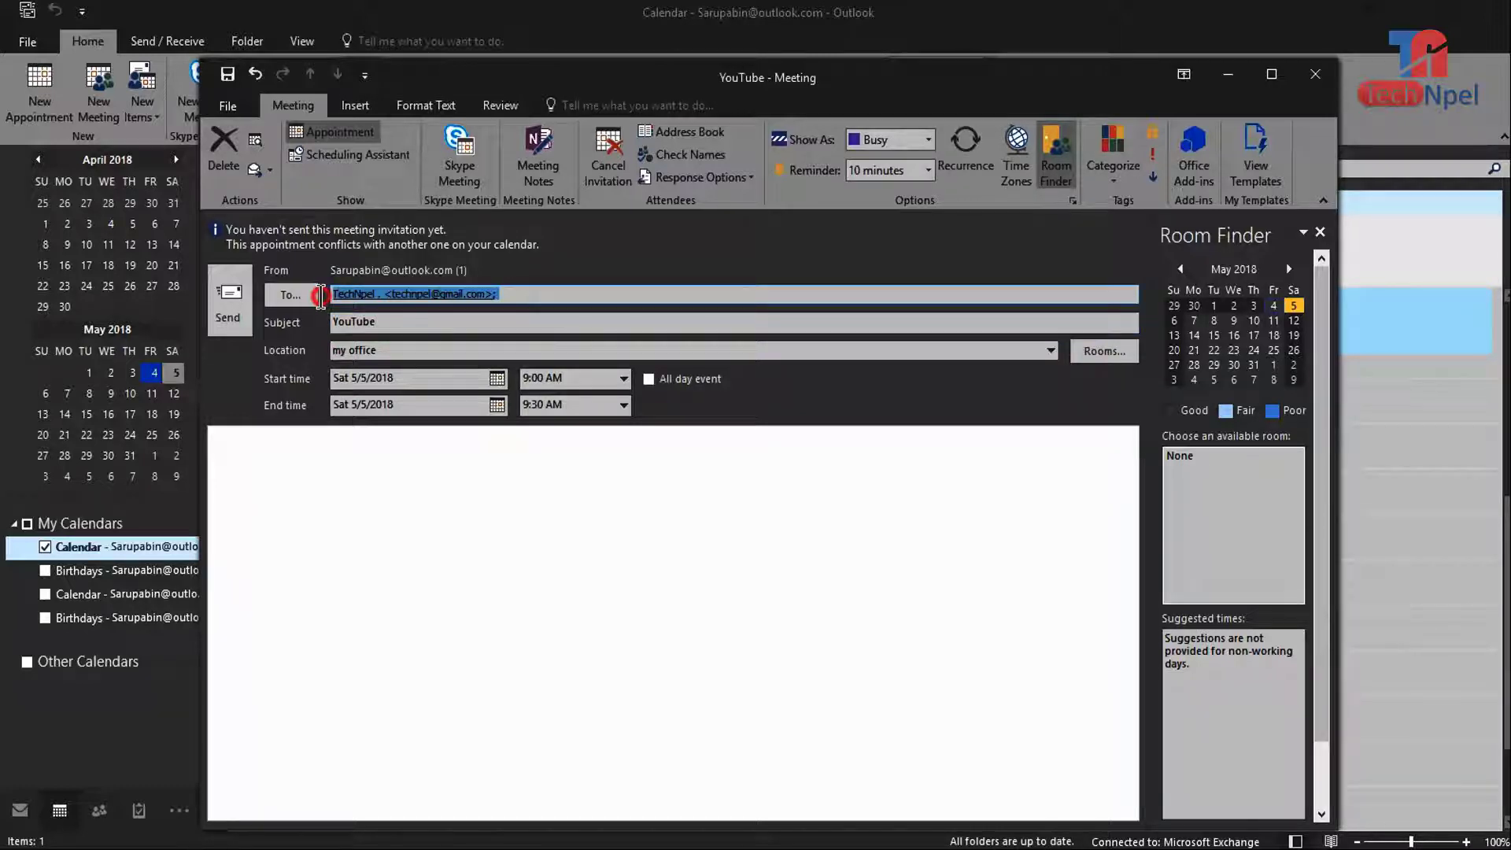
left_click(403, 321)
triple_click(402, 351)
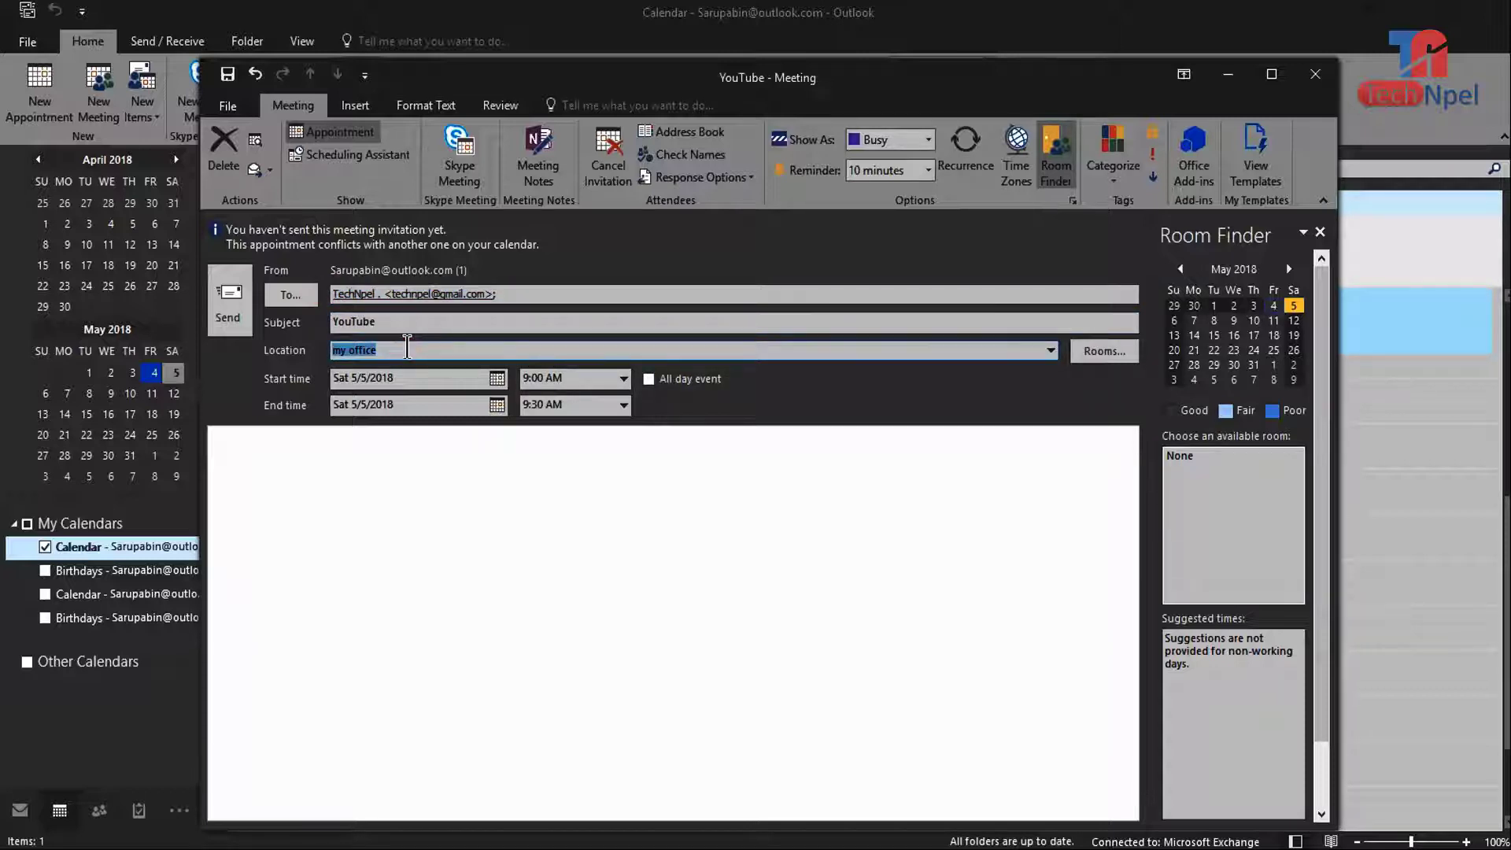
left_click(293, 454)
left_click(325, 472)
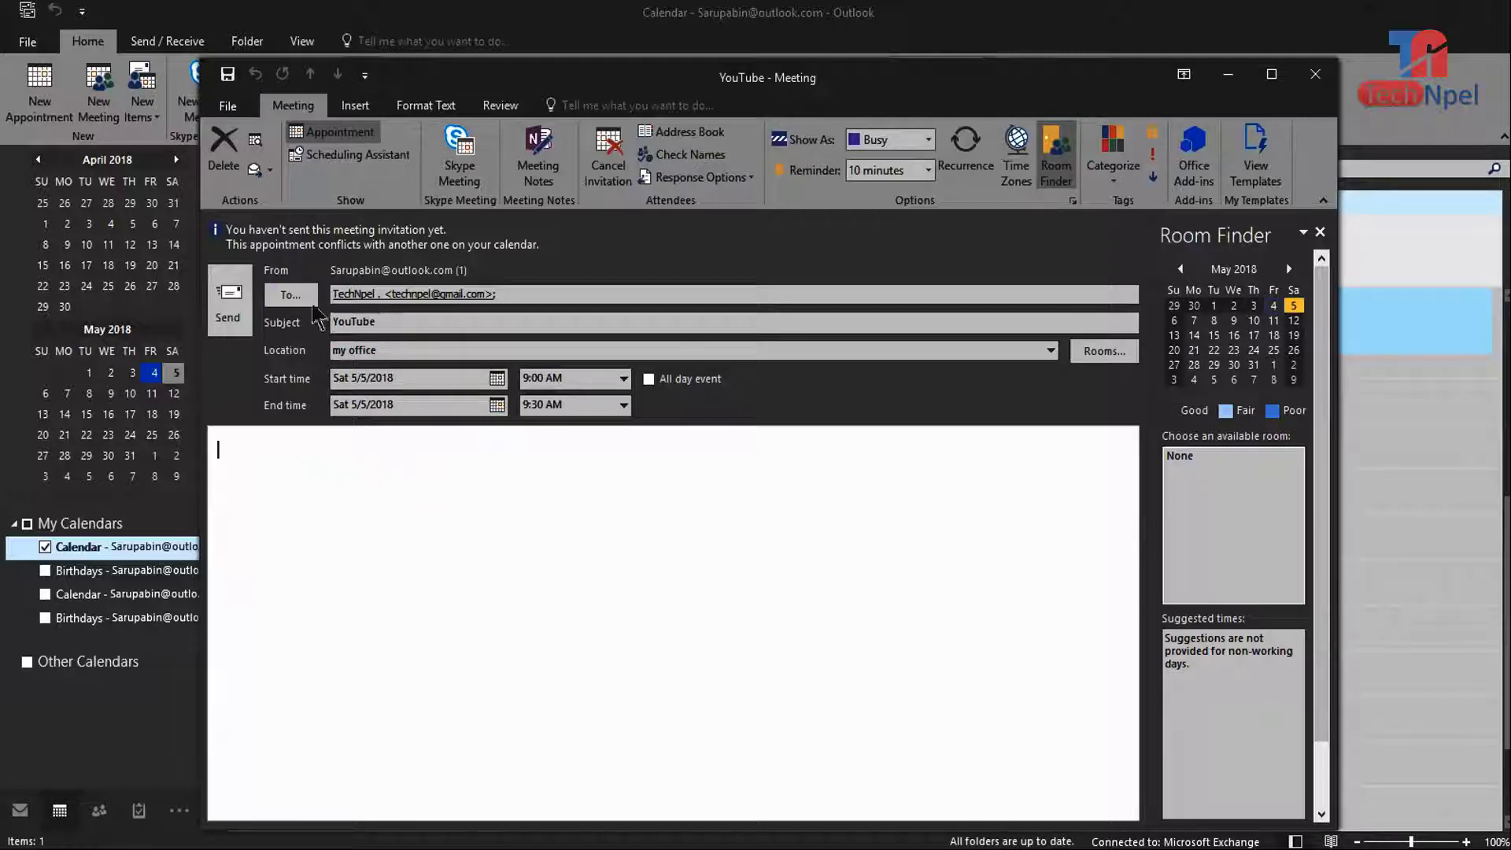
left_click(229, 303)
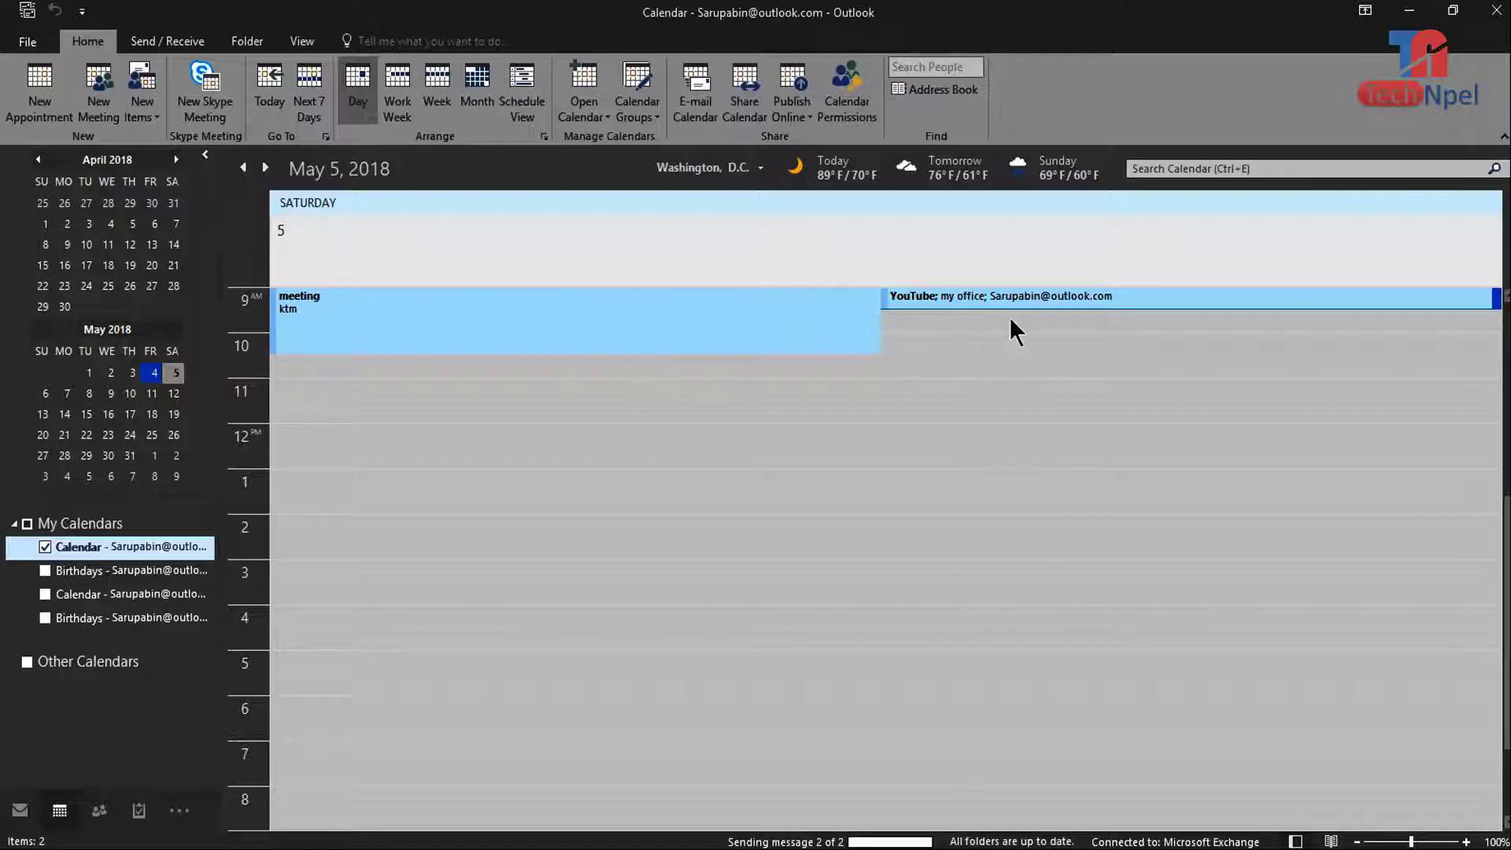
- Examine the details of both May 5 entries and show the calendar in Month view
mouse_move(990, 300)
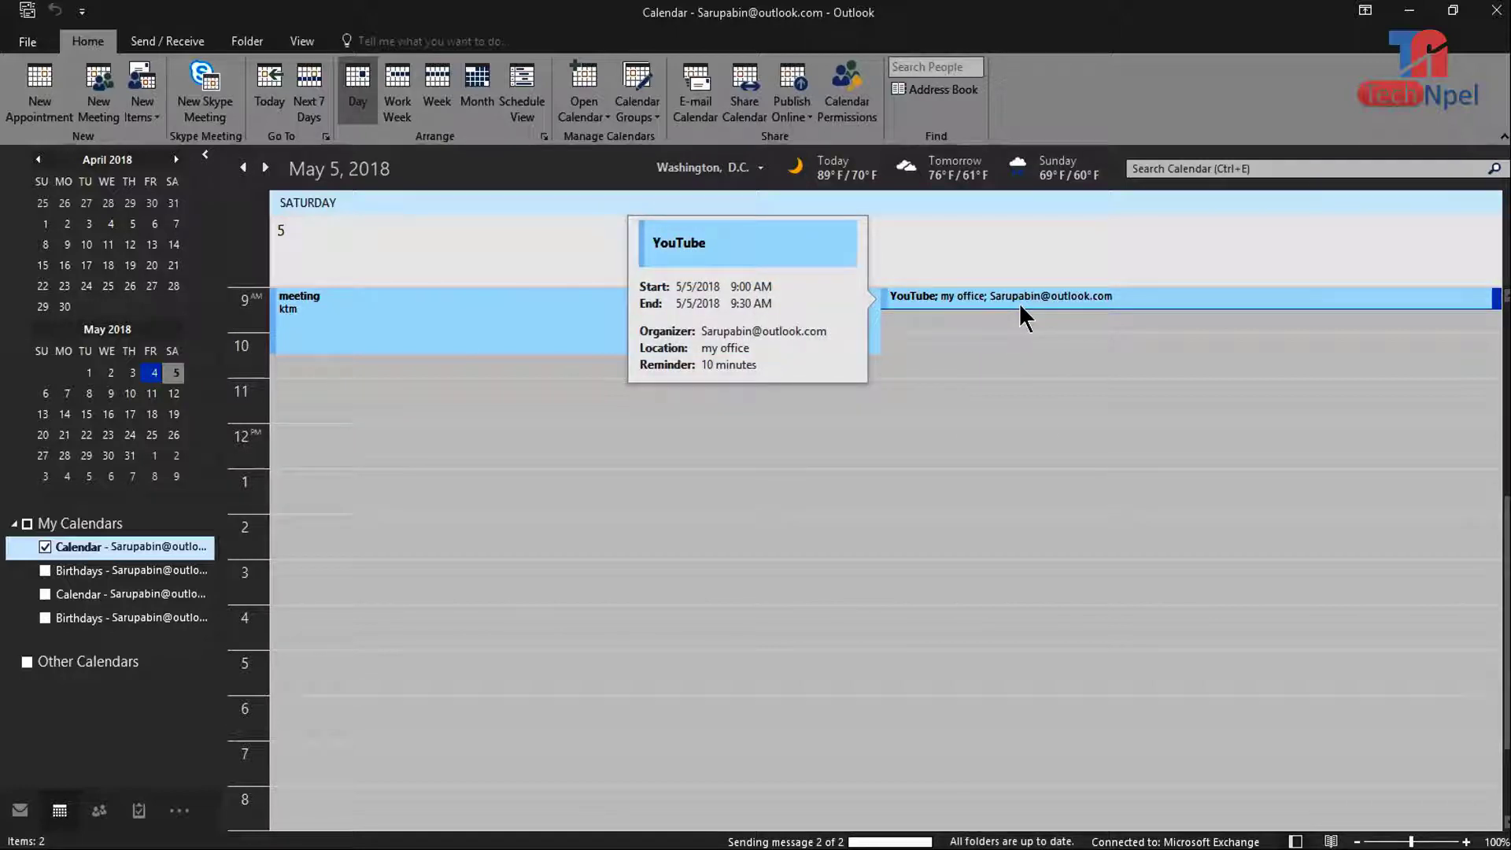
mouse_move(527, 329)
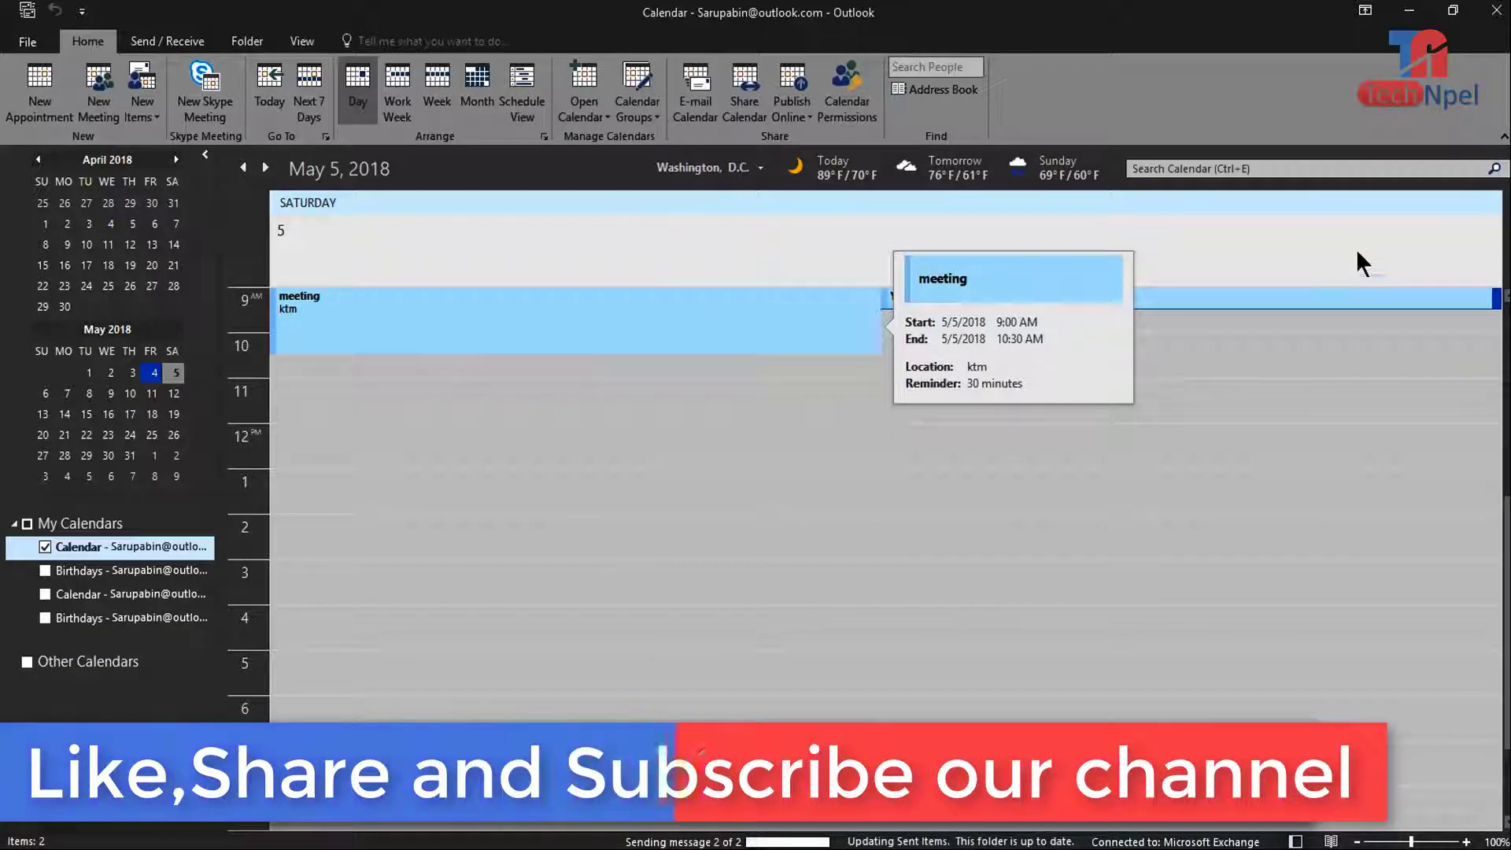
mouse_move(1236, 299)
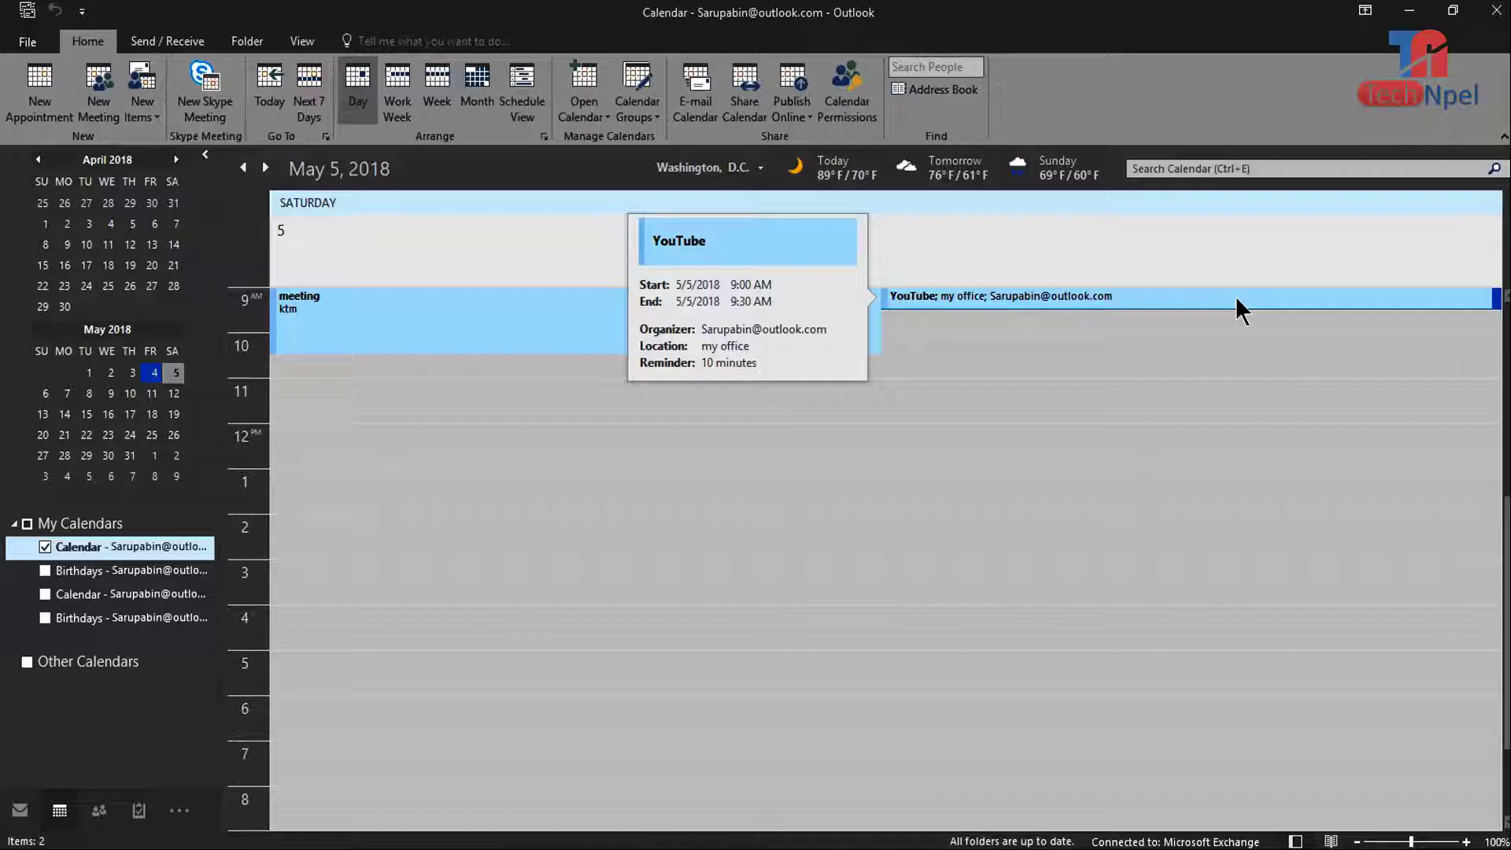
key("ctrl+alt+4")
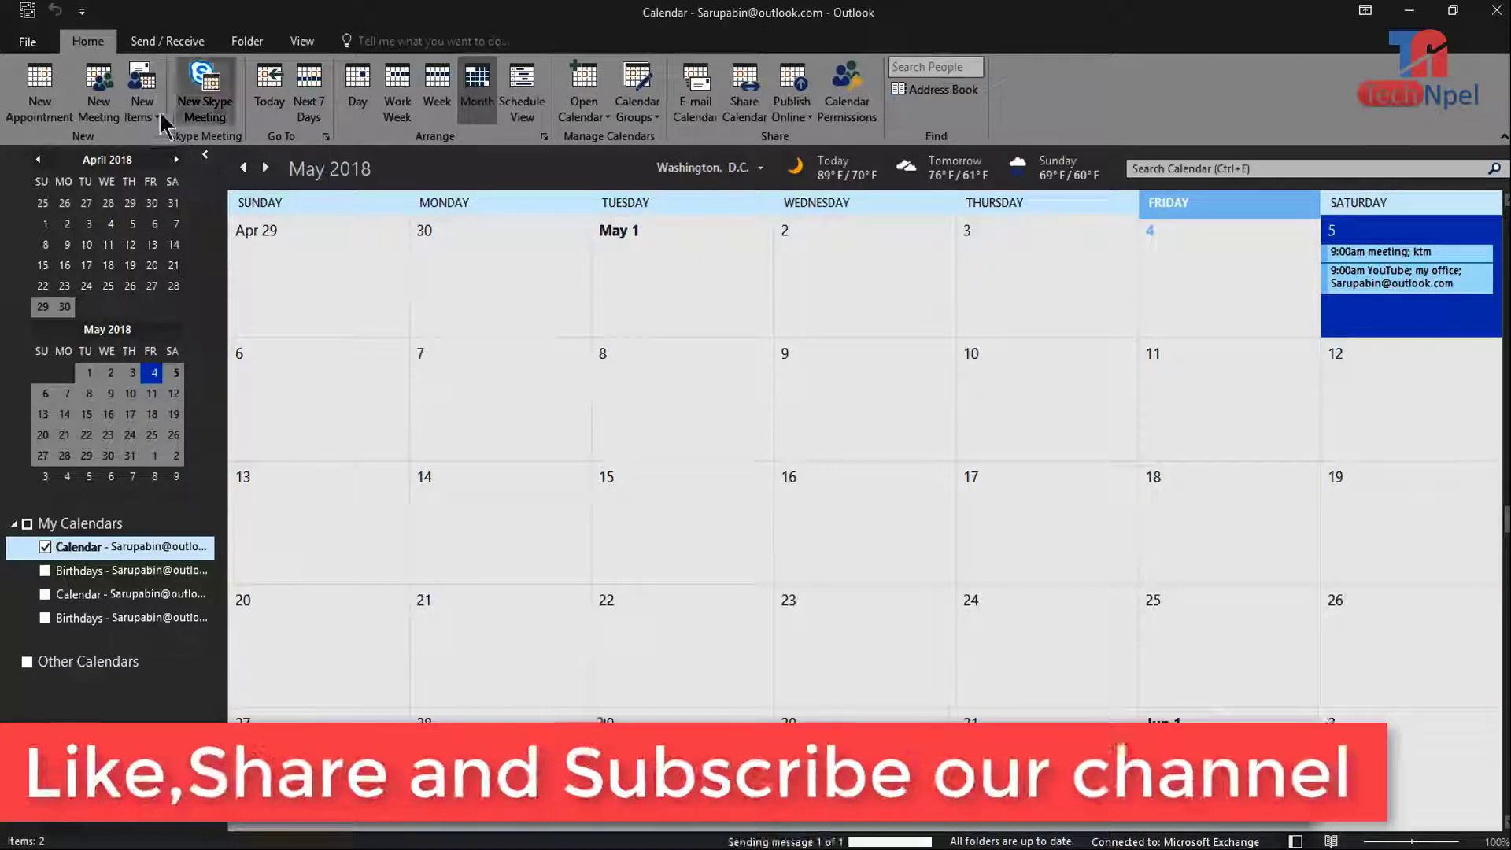
- Create a new calendar named "Nepali Youtubers" for Calendar Items, placed inside the Calendar folder
left_click(88, 41)
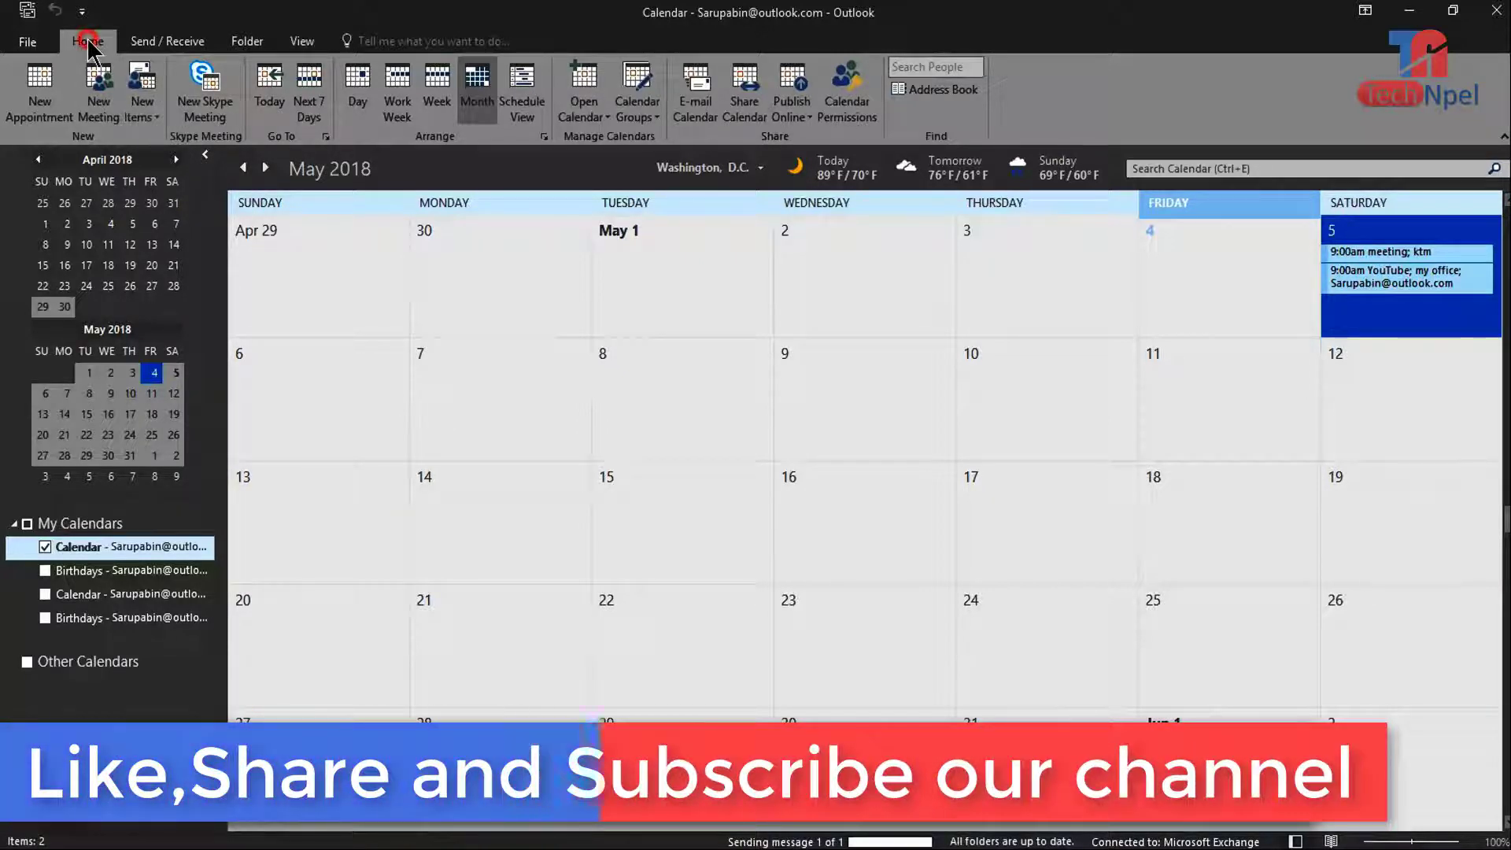
left_click(250, 44)
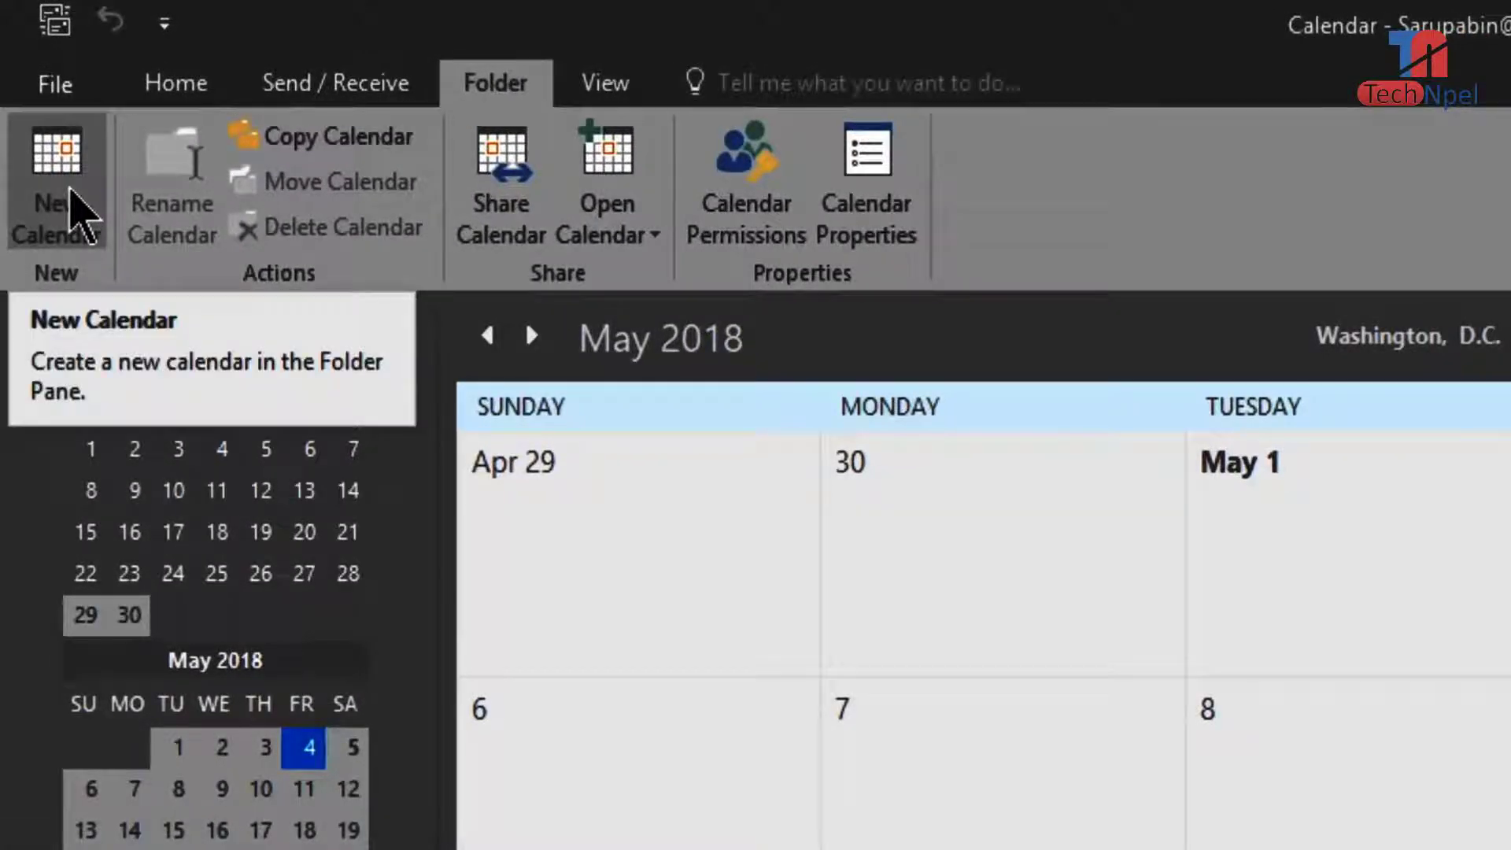
left_click(67, 213)
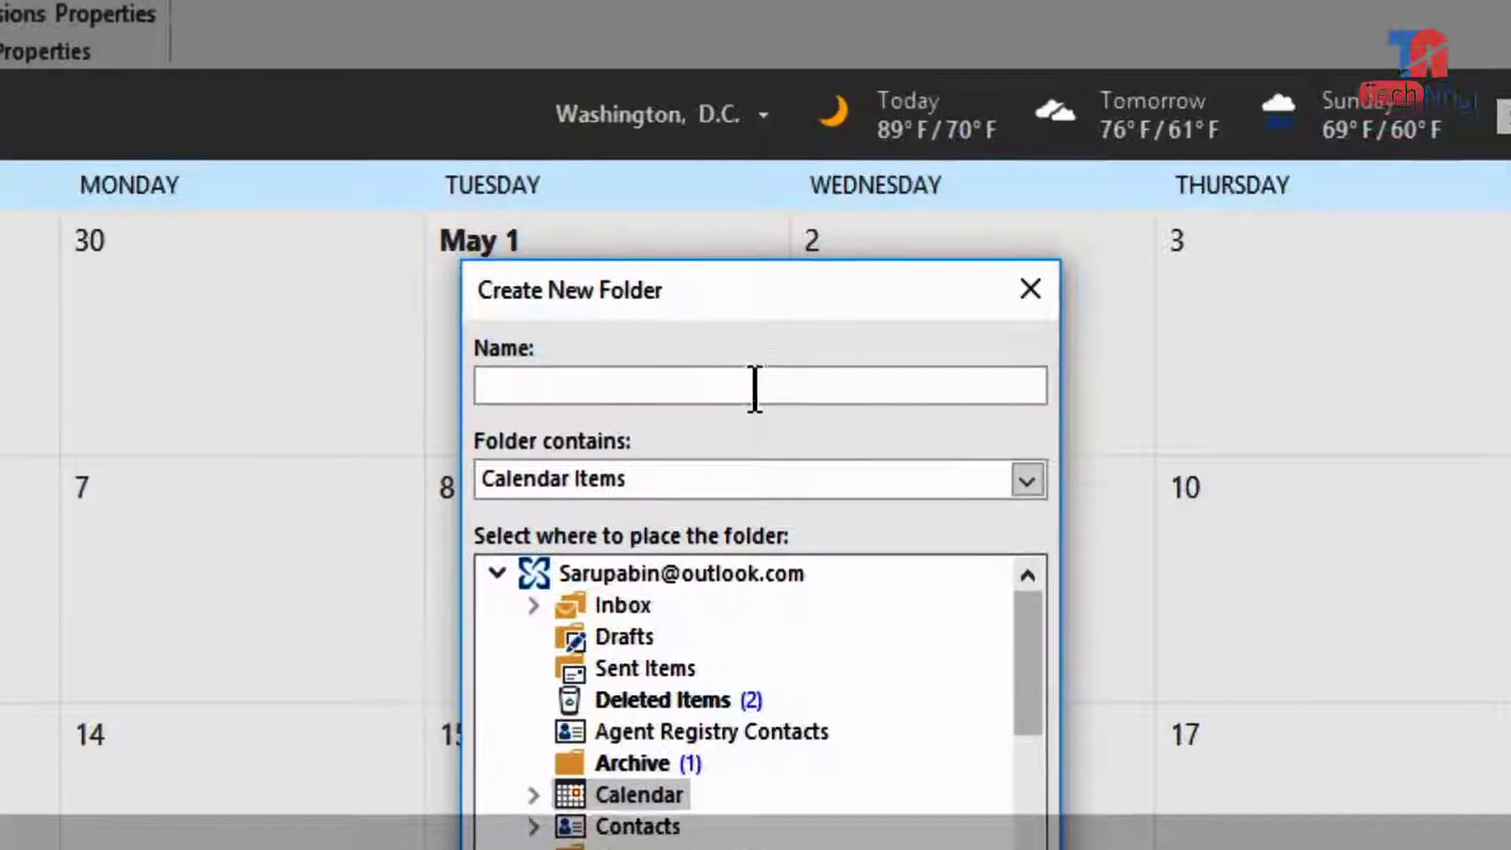
left_click(745, 263)
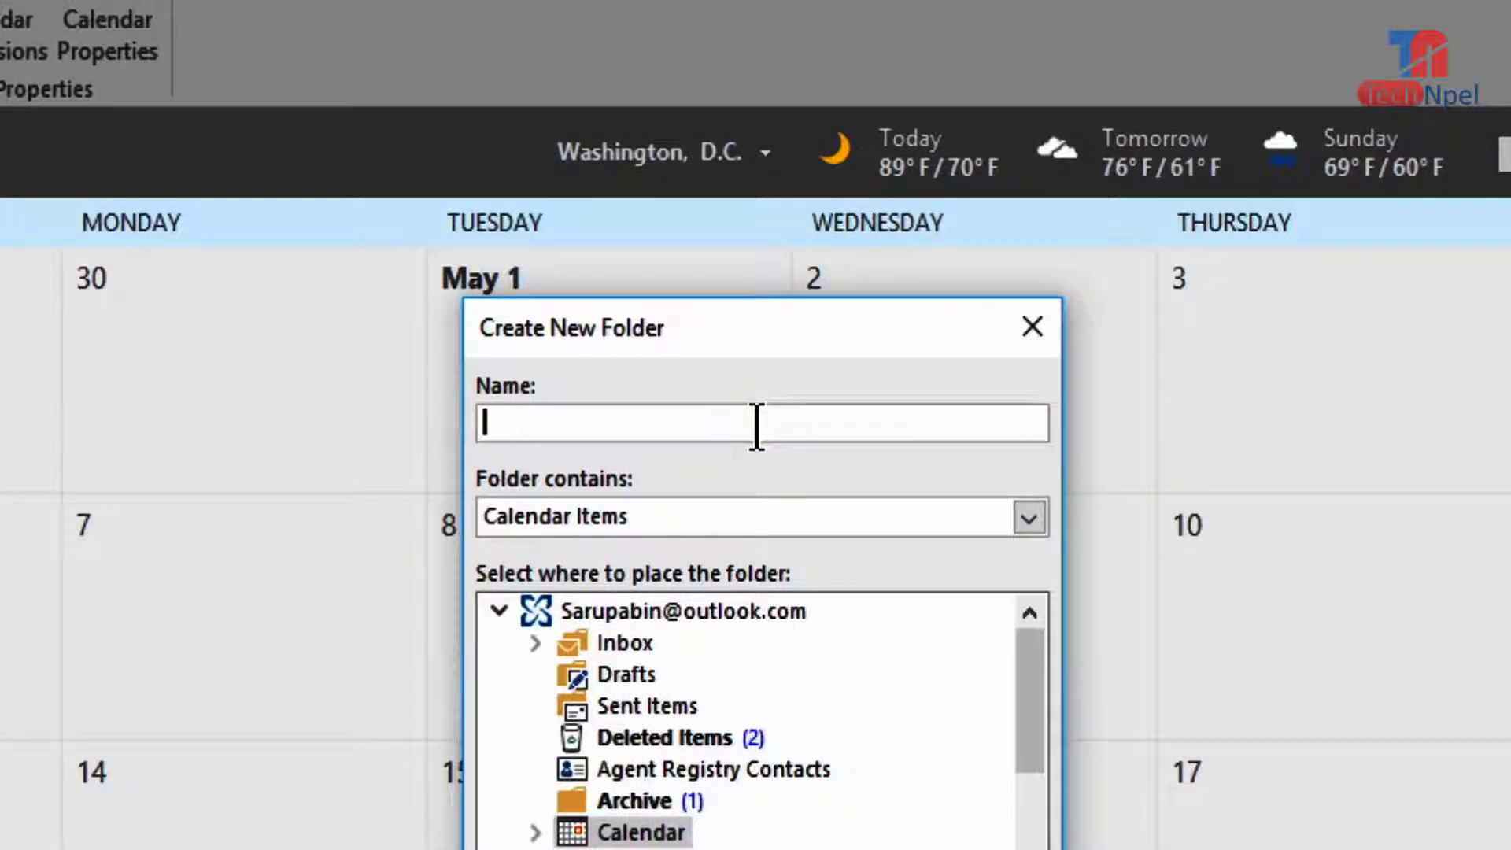
type("Nepali Youtubers")
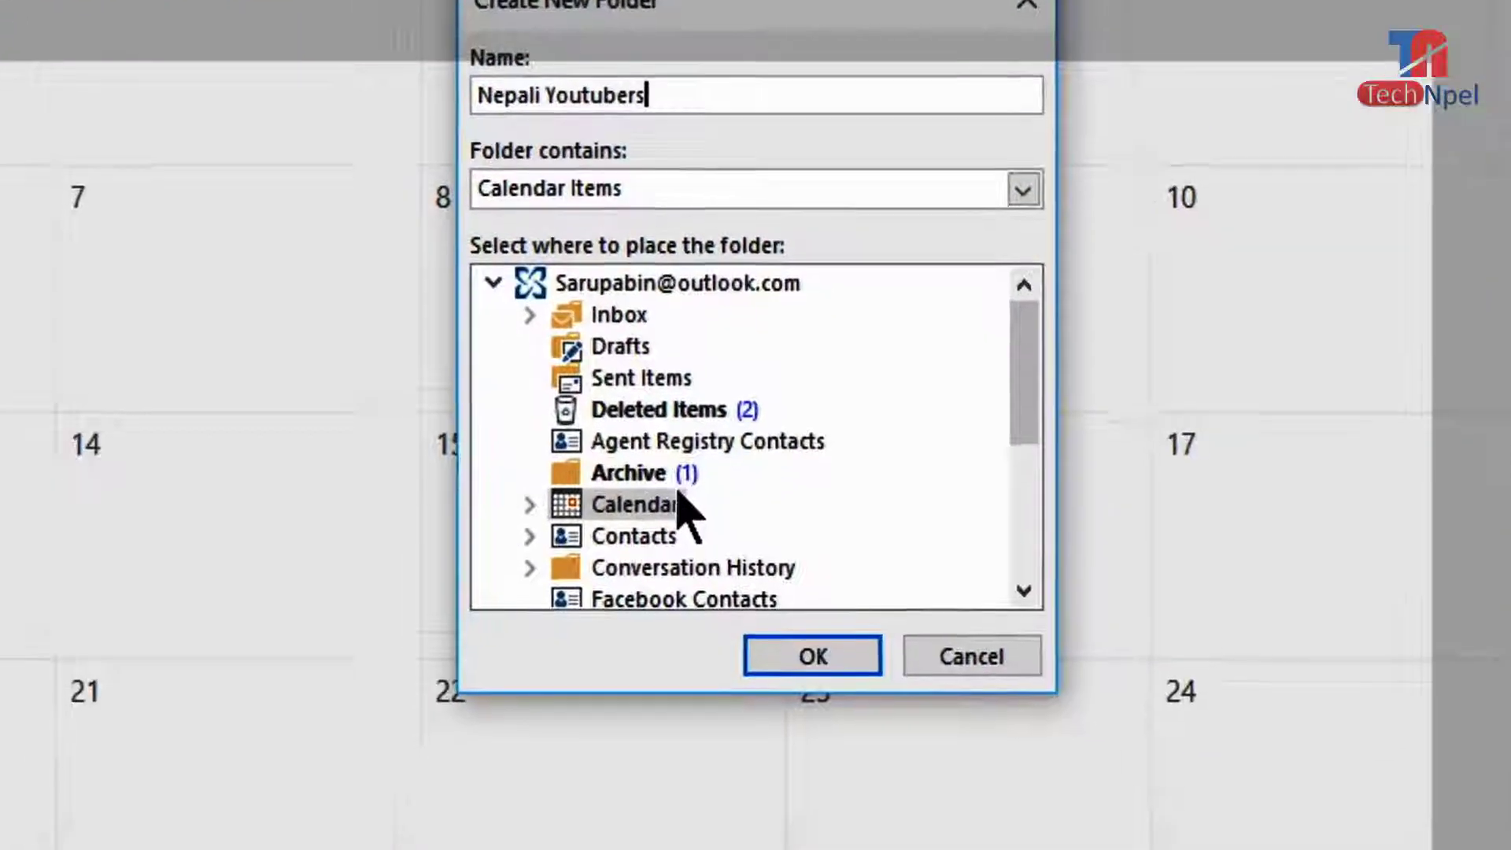
left_click(608, 504)
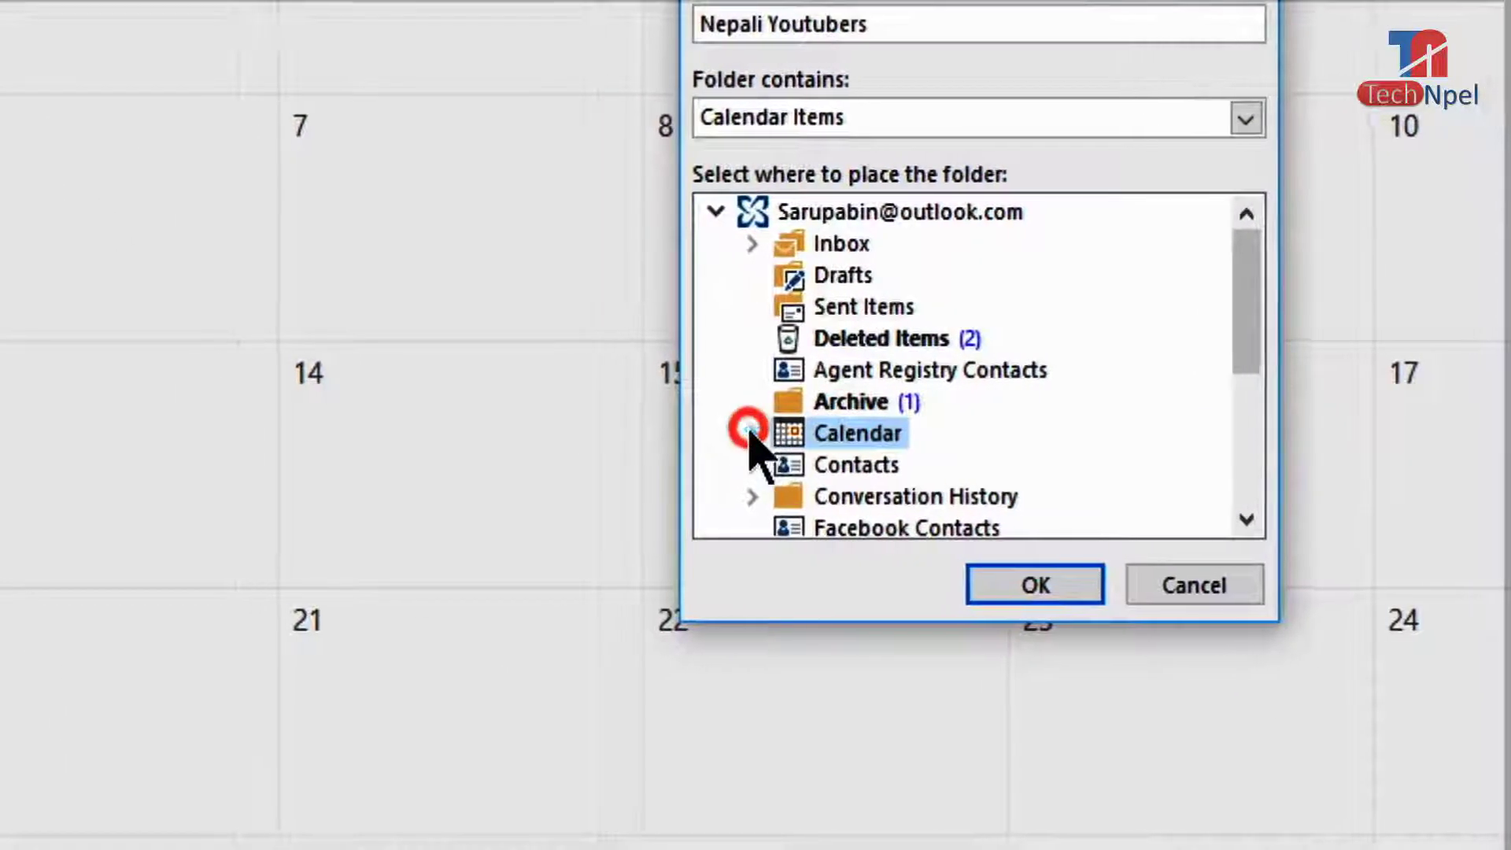
left_click(748, 431)
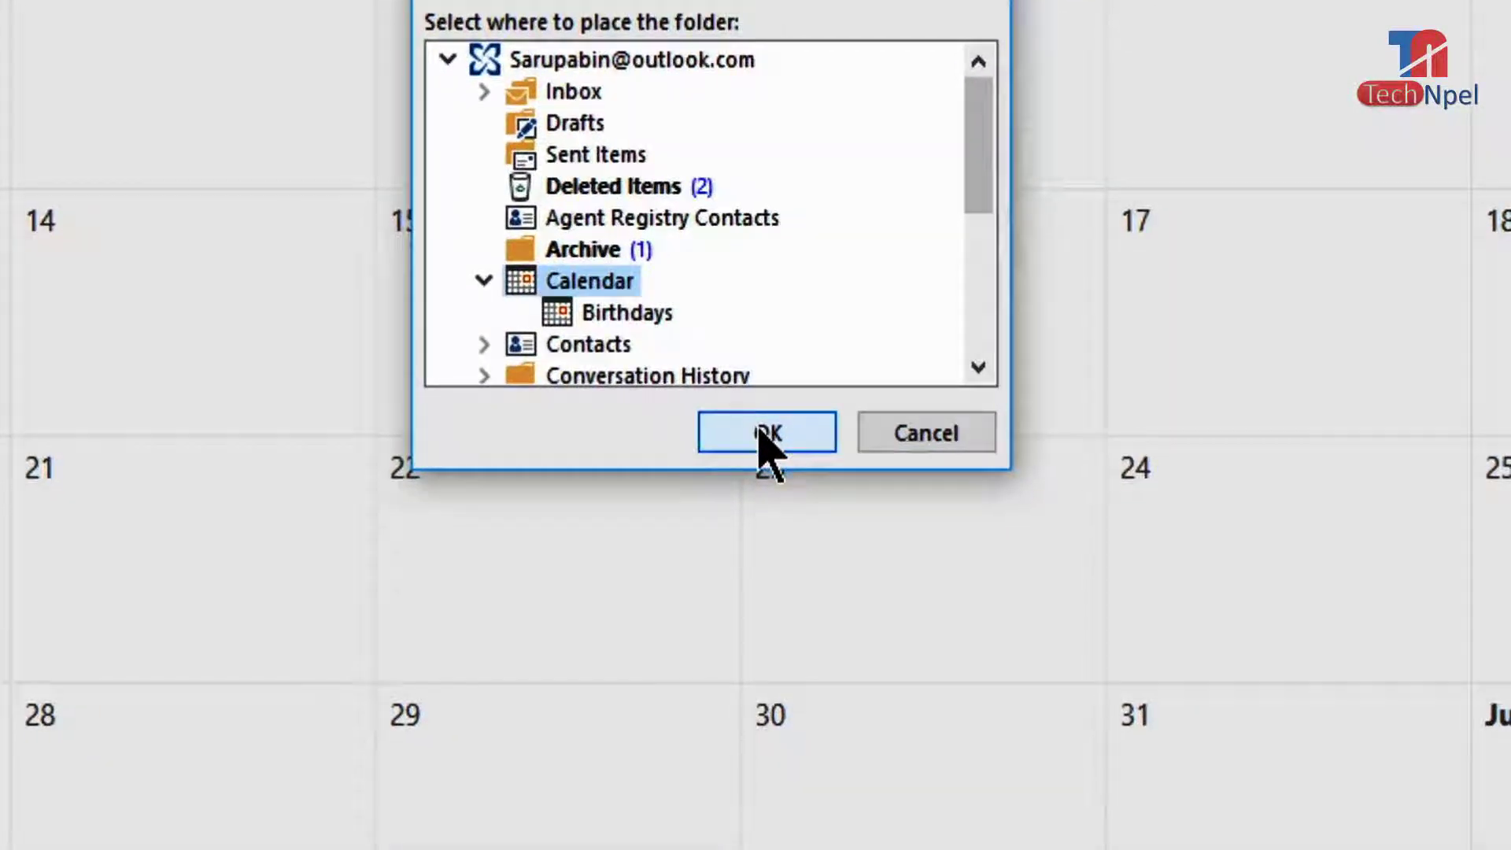
left_click(762, 435)
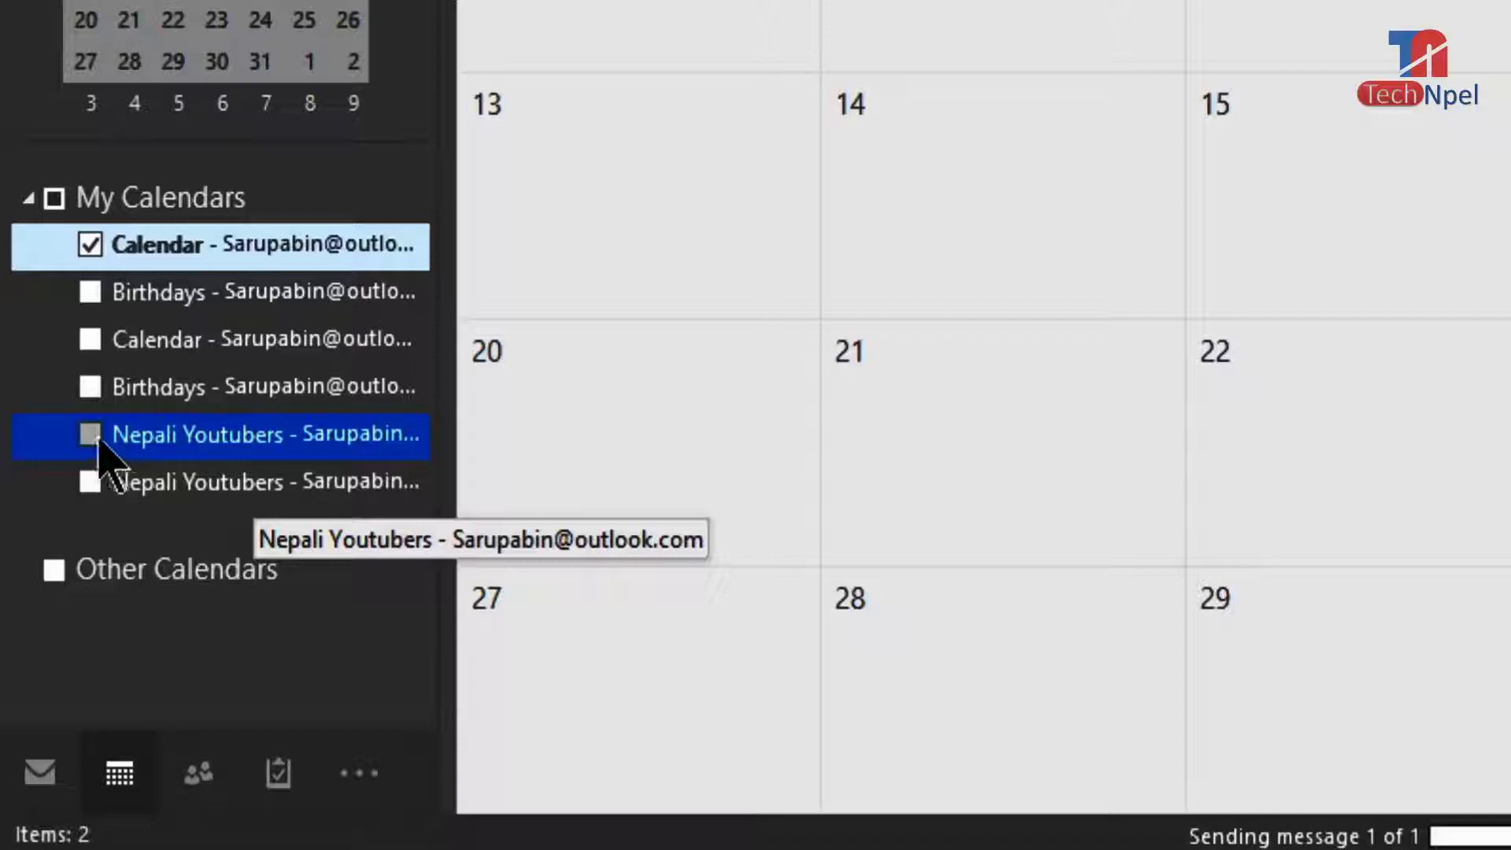
- Display only the first Nepali Youtubers calendar and start an appointment in it with subject "Nepali Youtuber meeting" and location "KTM"
left_click(103, 441)
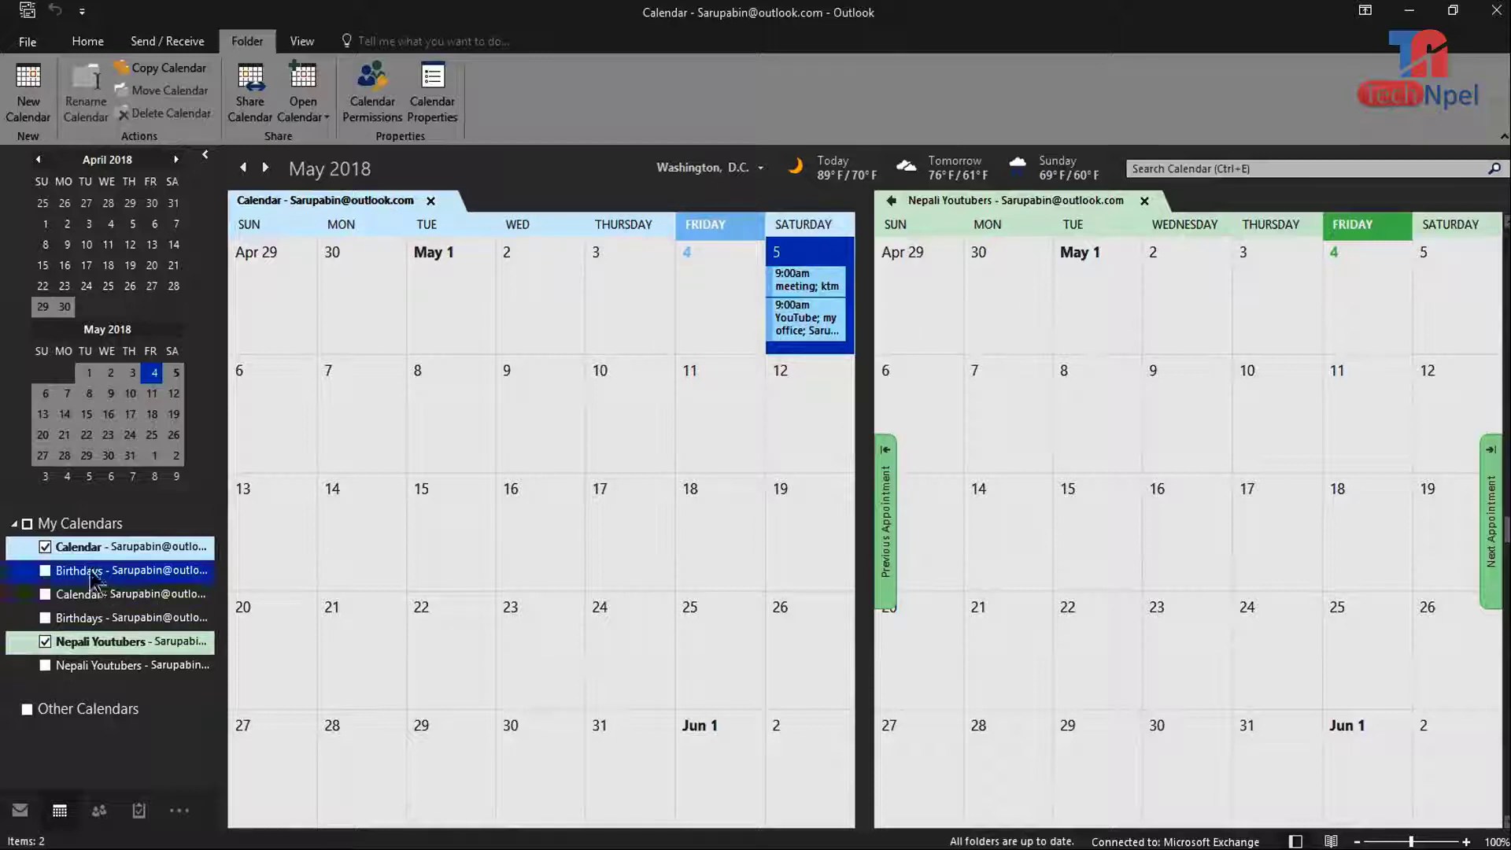
left_click(45, 546)
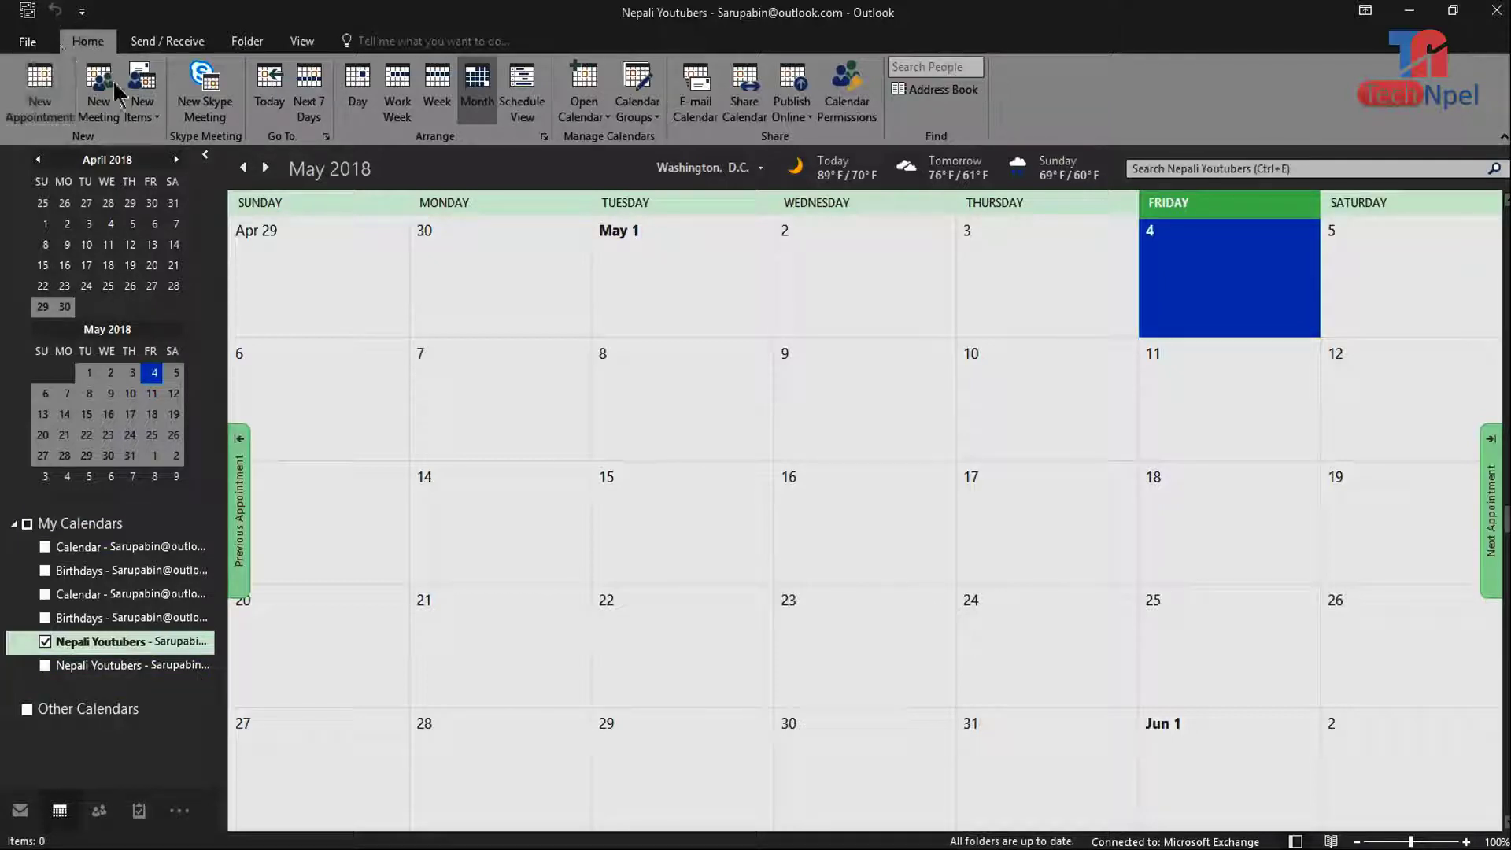
left_click(39, 82)
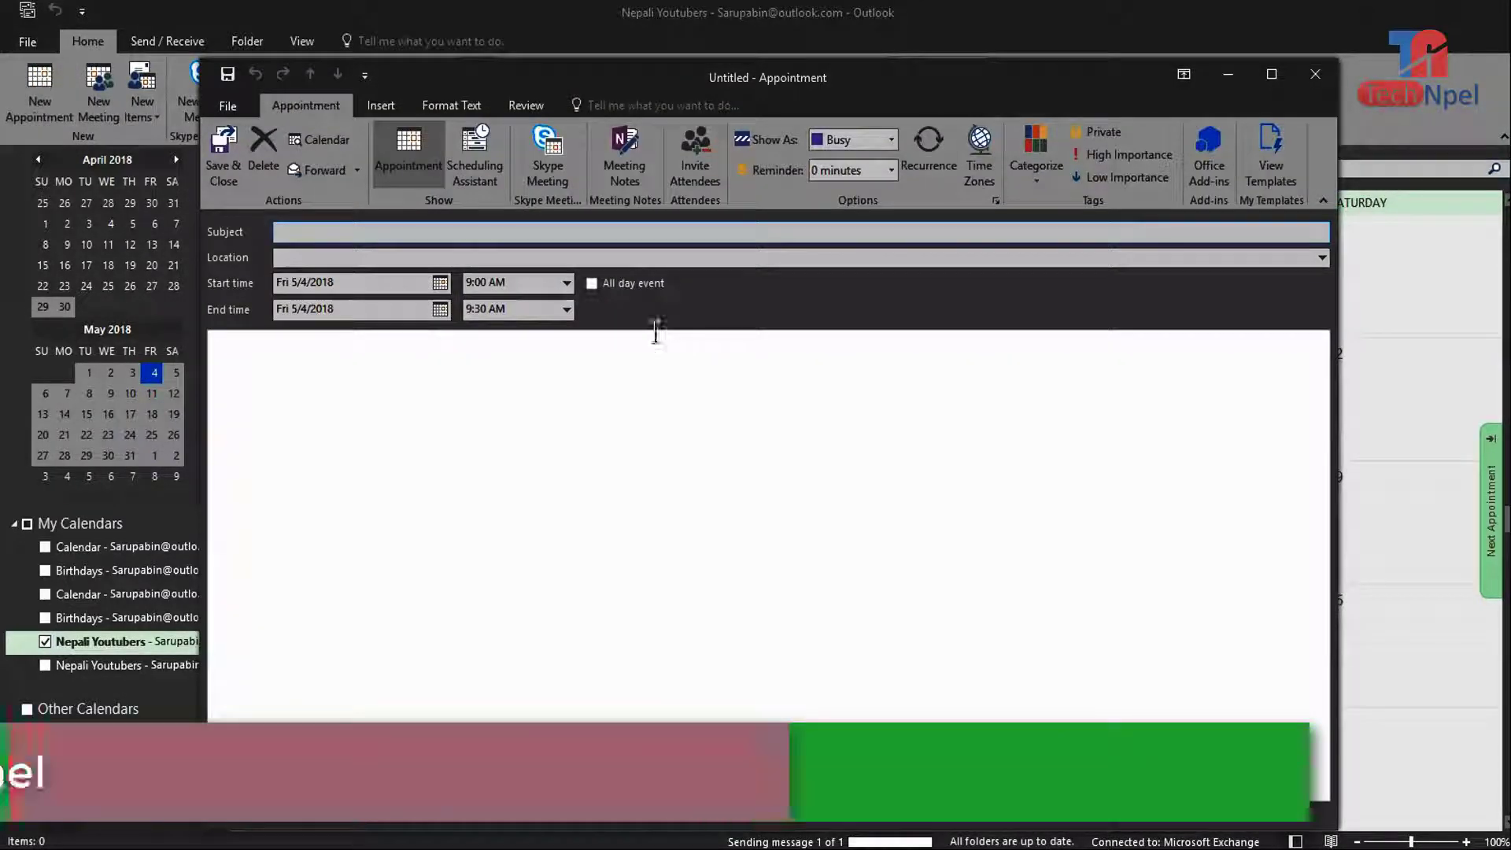
left_click_drag(683, 78, 722, 130)
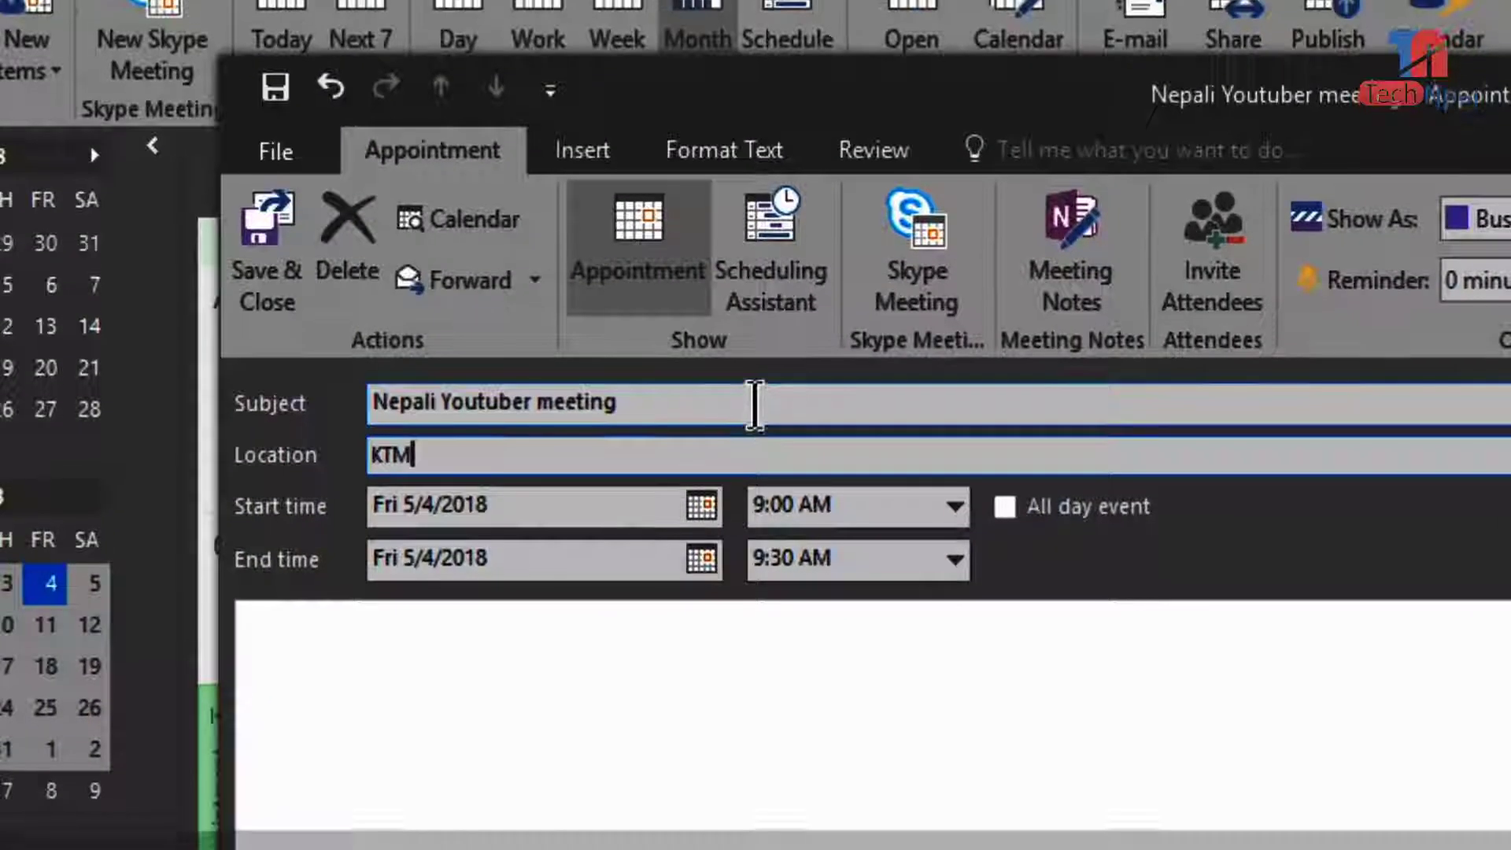
left_click(744, 368)
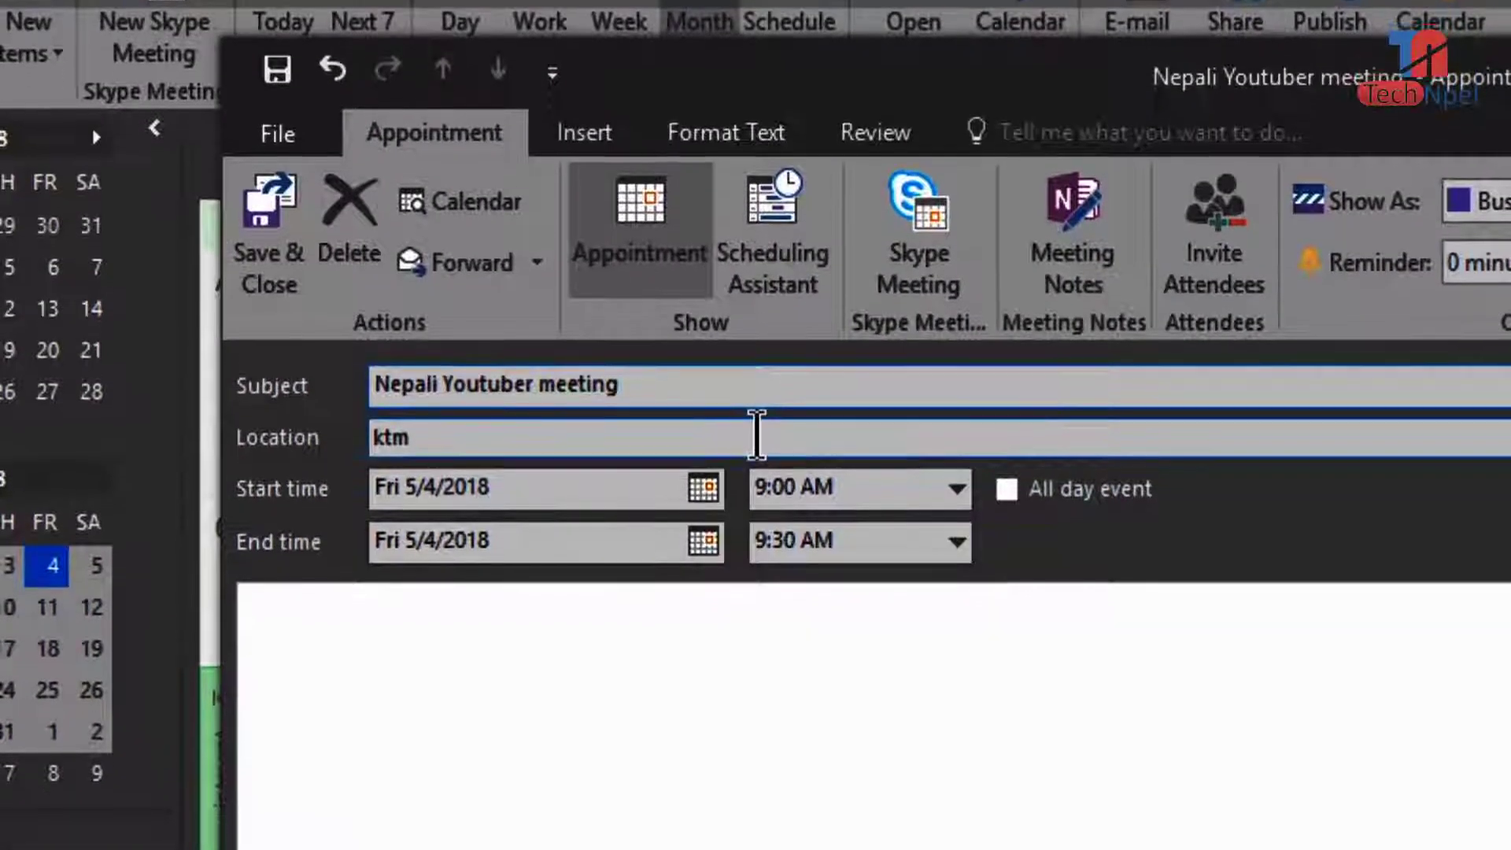
double_click(756, 474)
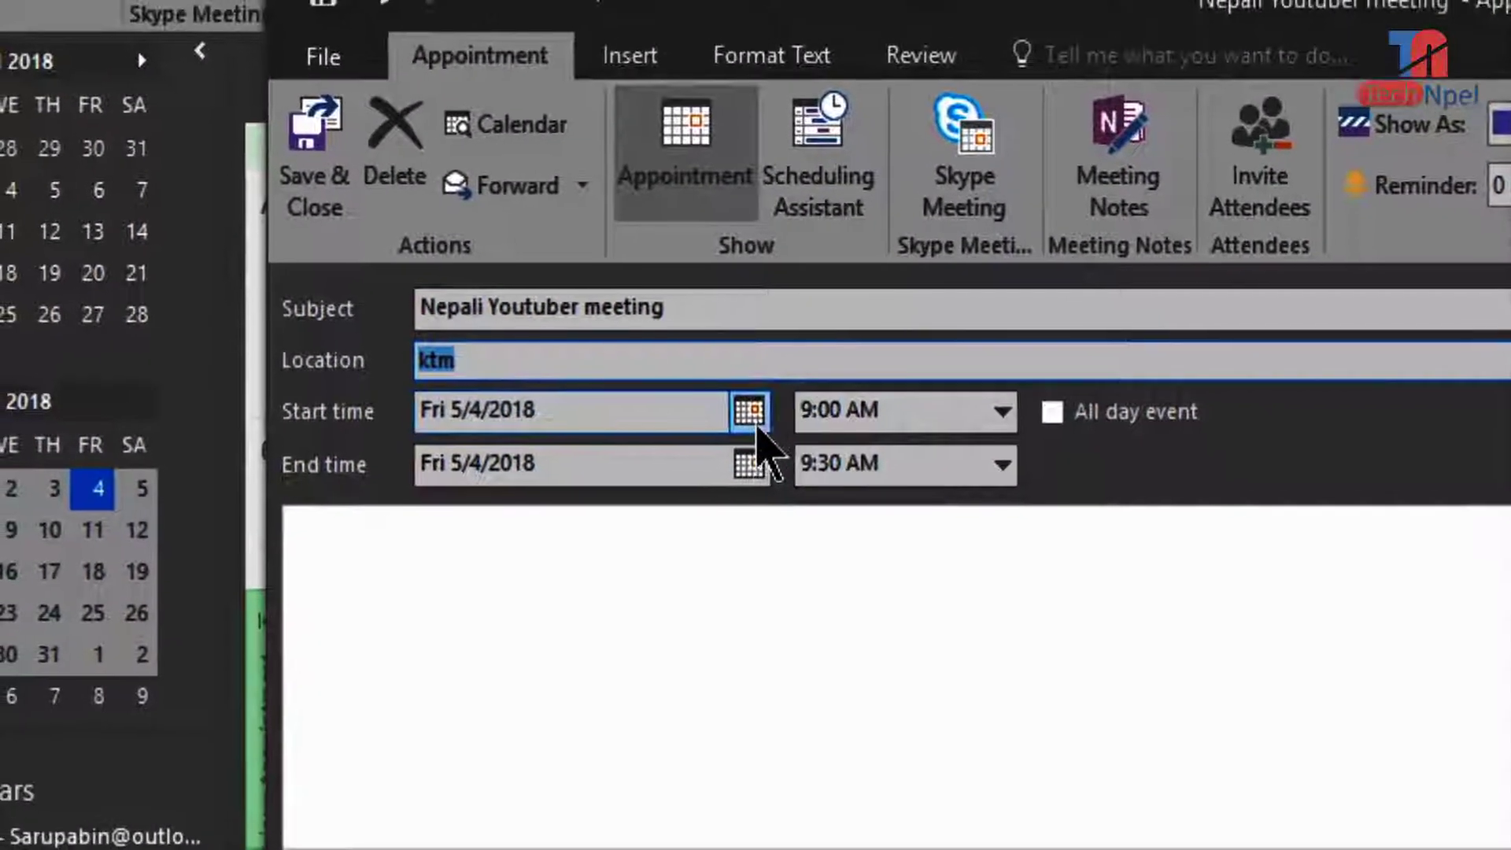
- Make the appointment an all-day event on Tue 5/15/2018 with a 10-minute reminder
left_click(705, 481)
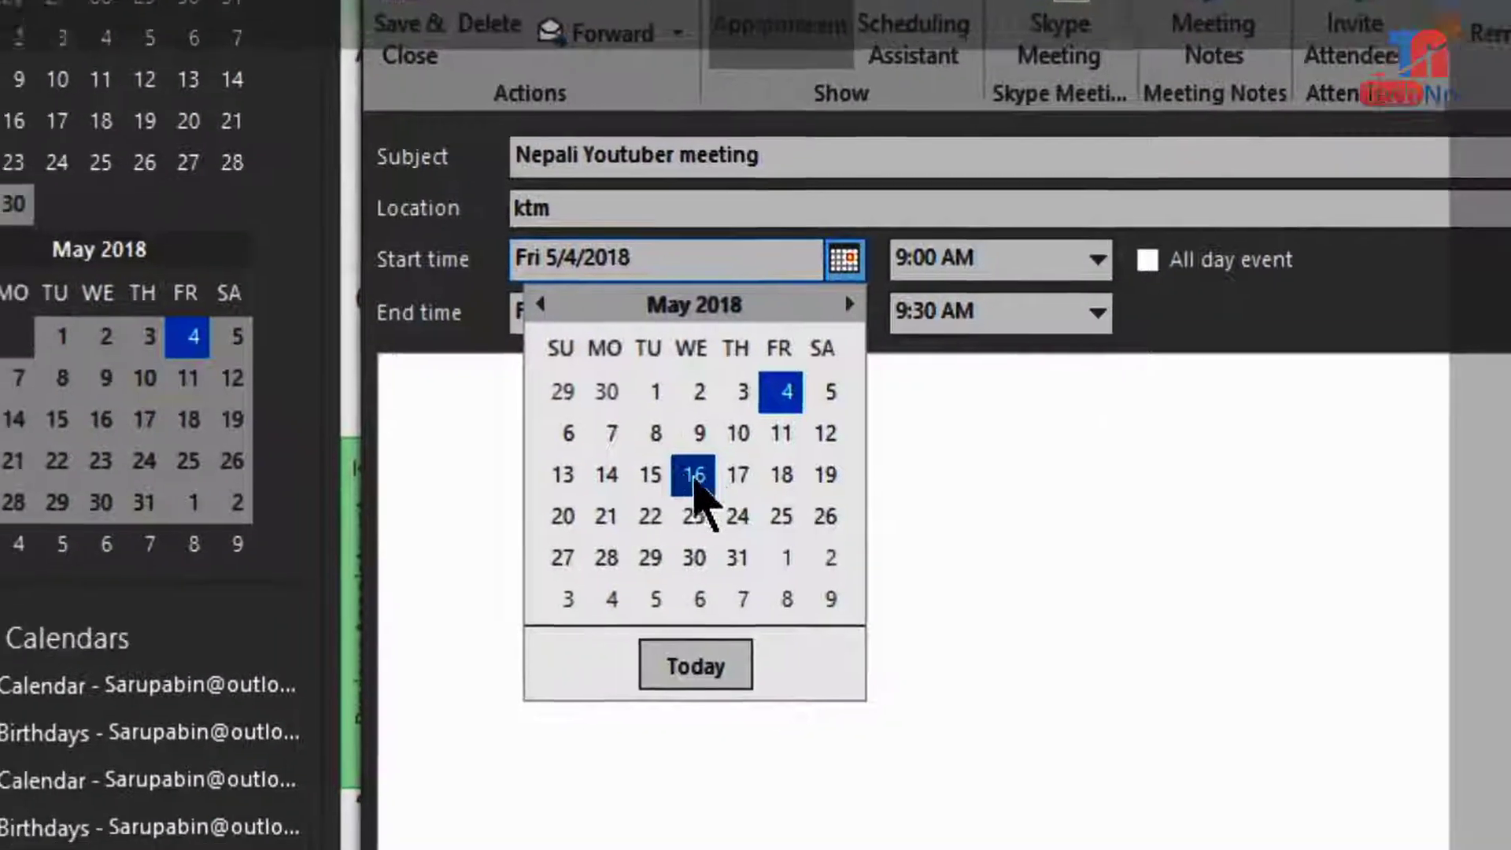
left_click(557, 641)
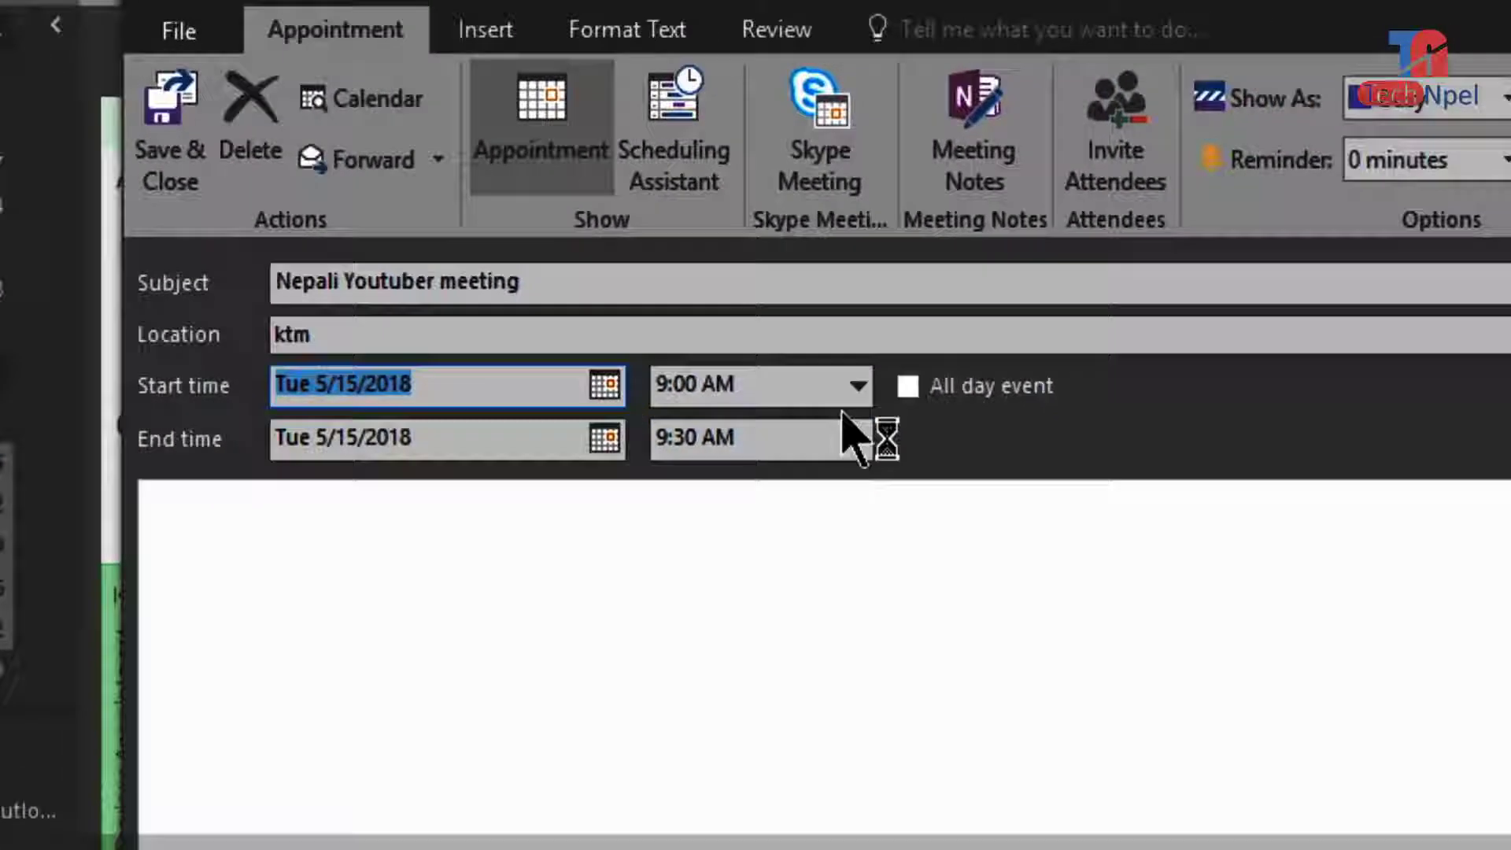
left_click(908, 385)
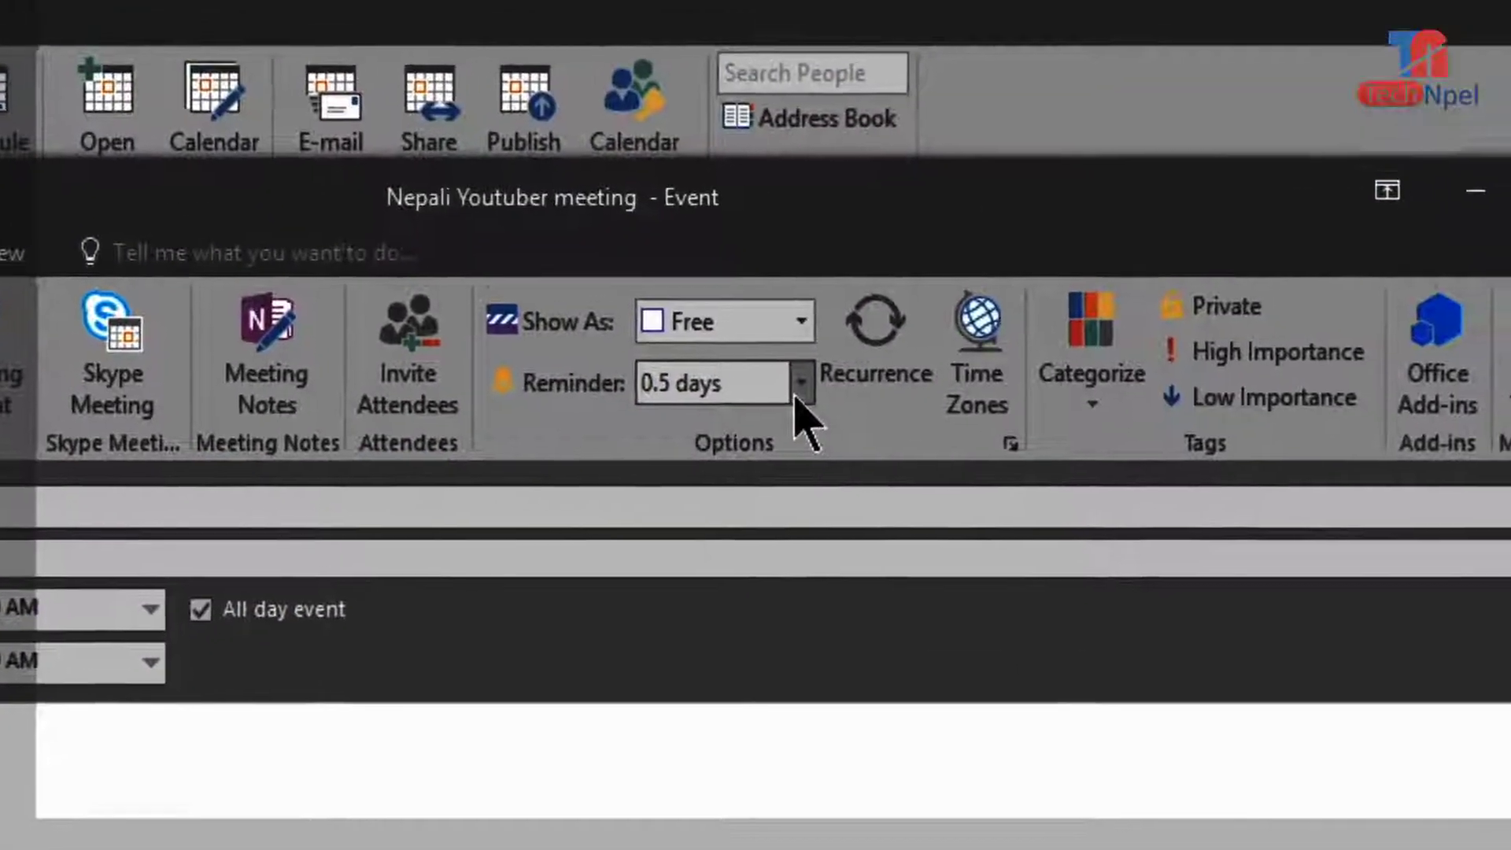
left_click(1334, 201)
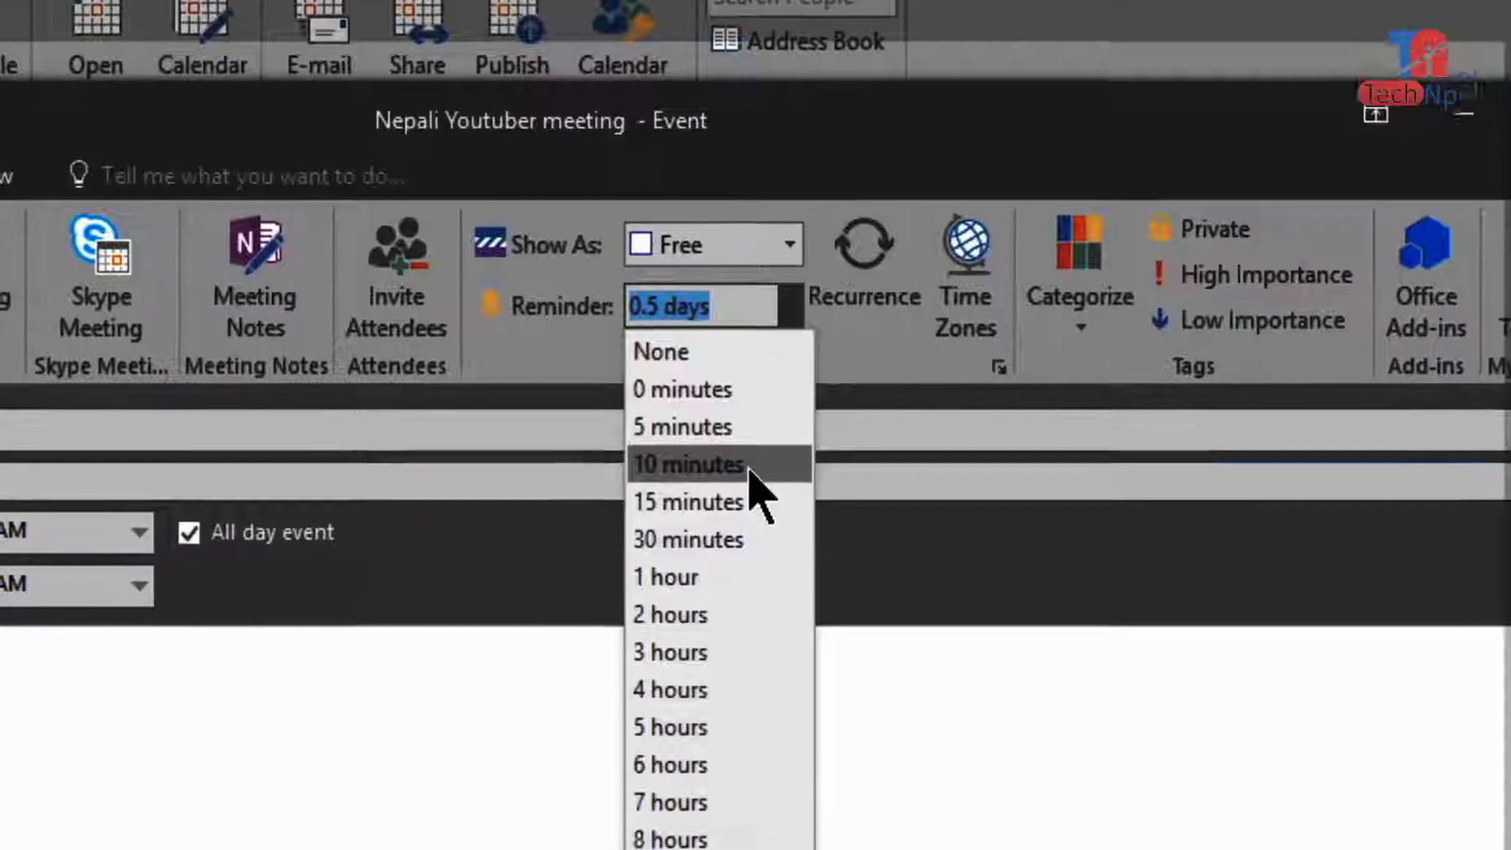
left_click(738, 571)
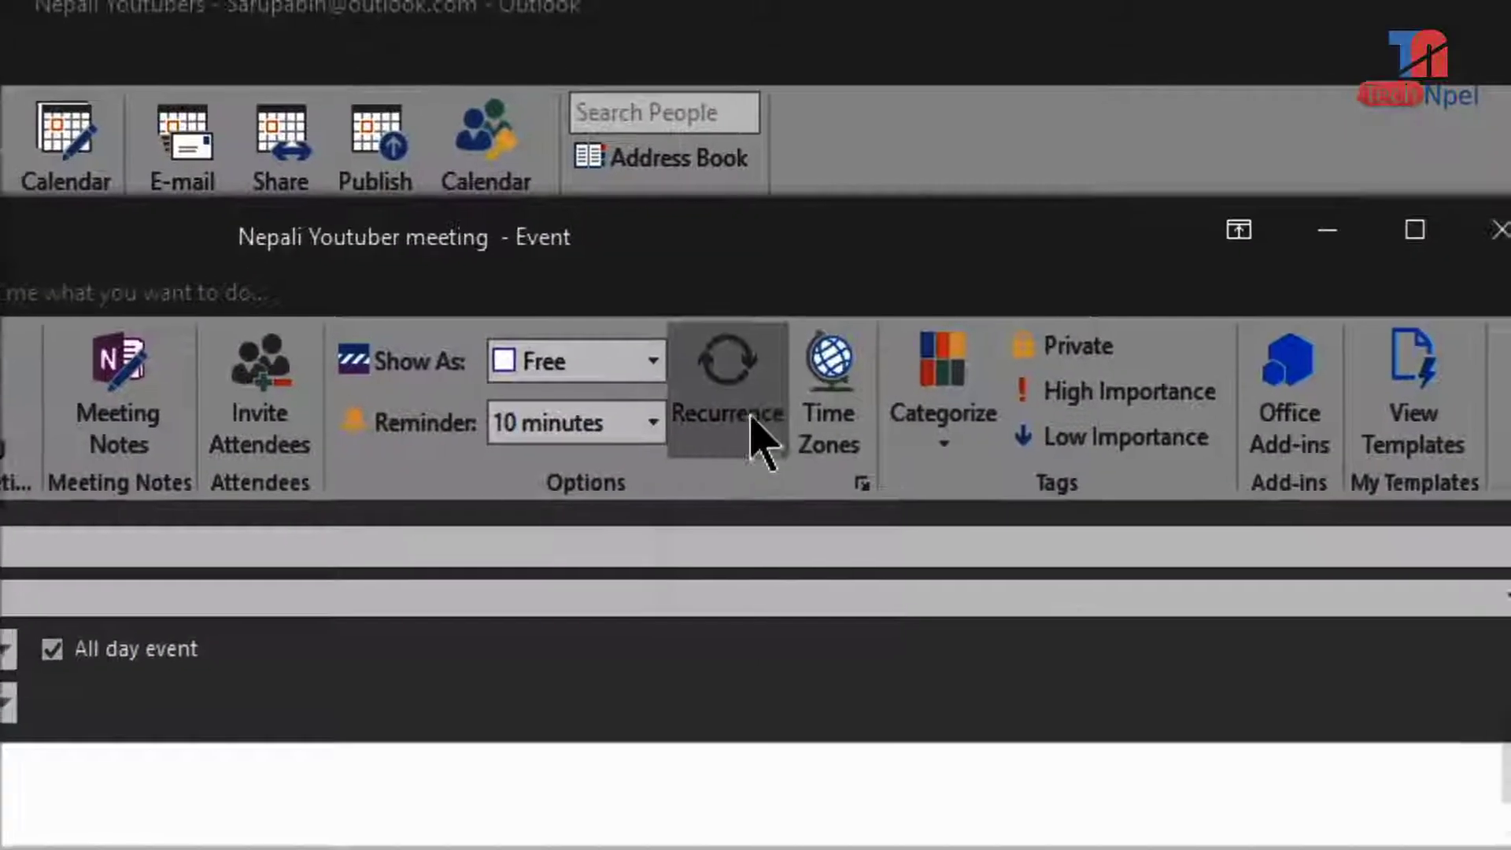
- Set the event to recur monthly on day 15 of every 1 month, starting 5/15/2018 with no end date
left_click(760, 434)
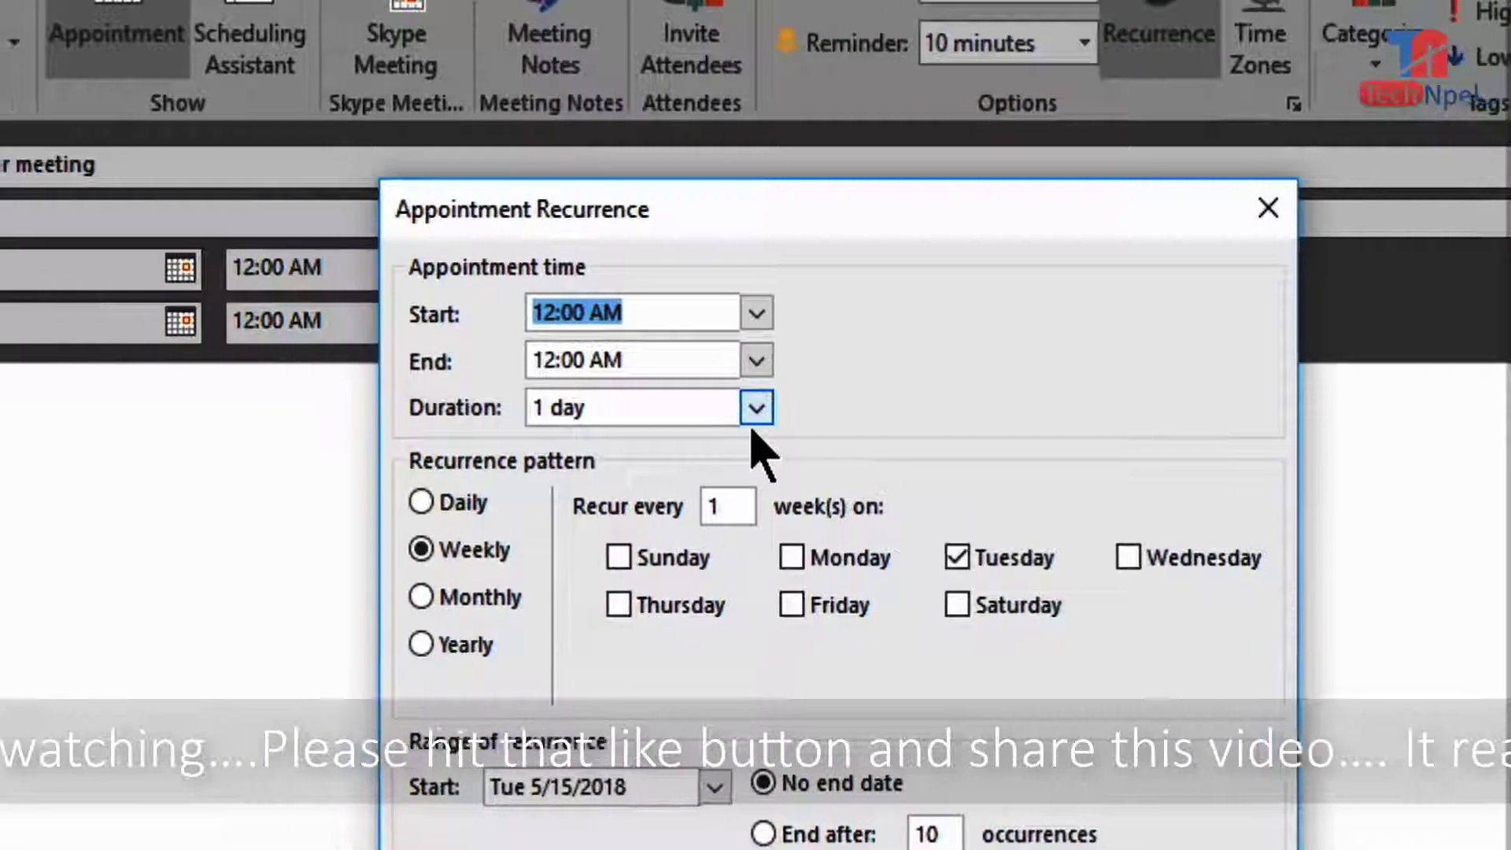
left_click(496, 262)
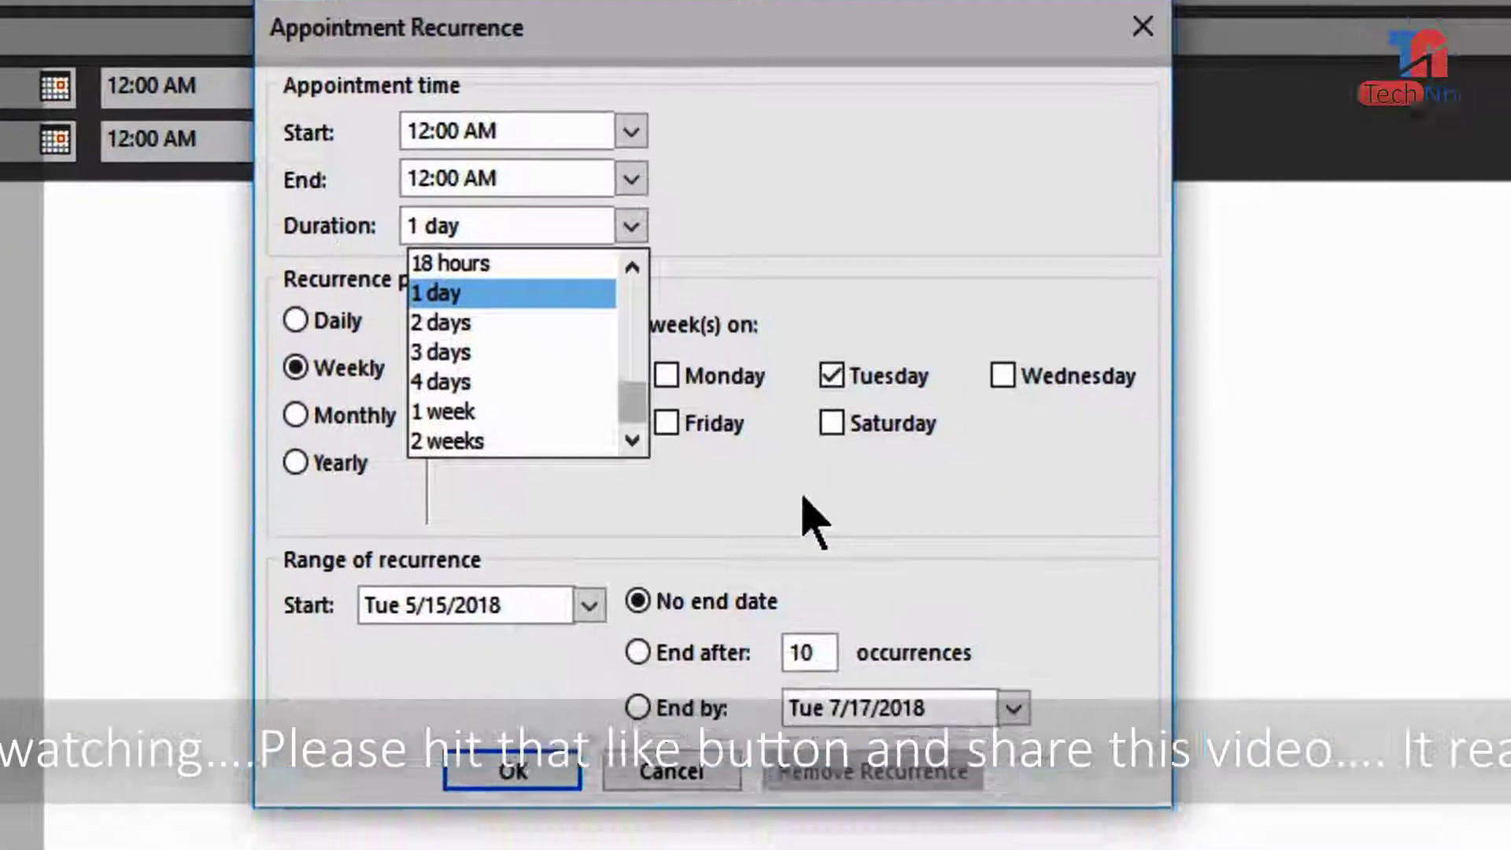
left_click(935, 675)
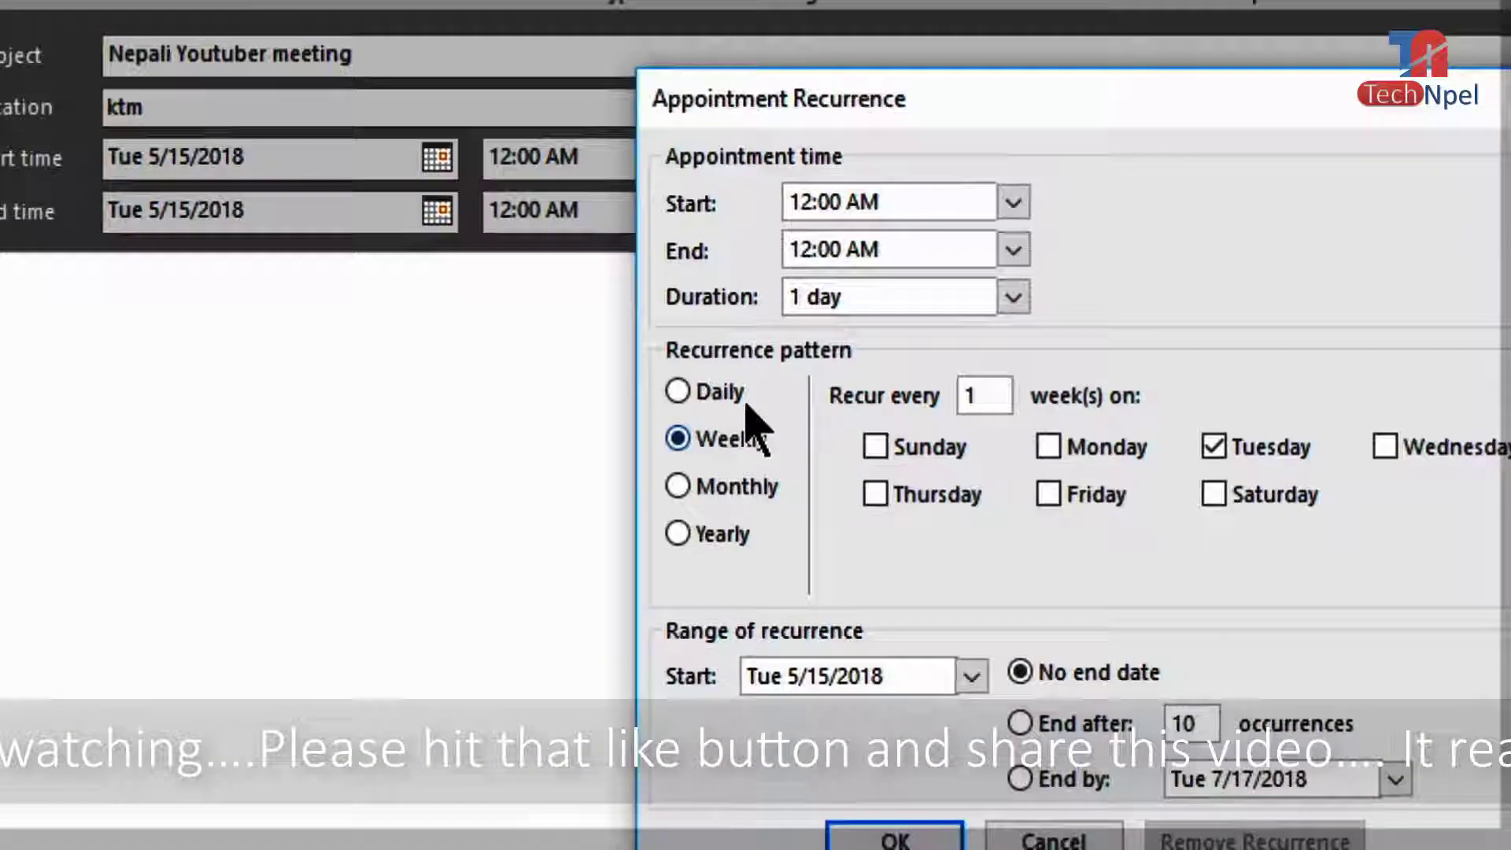
left_click(665, 351)
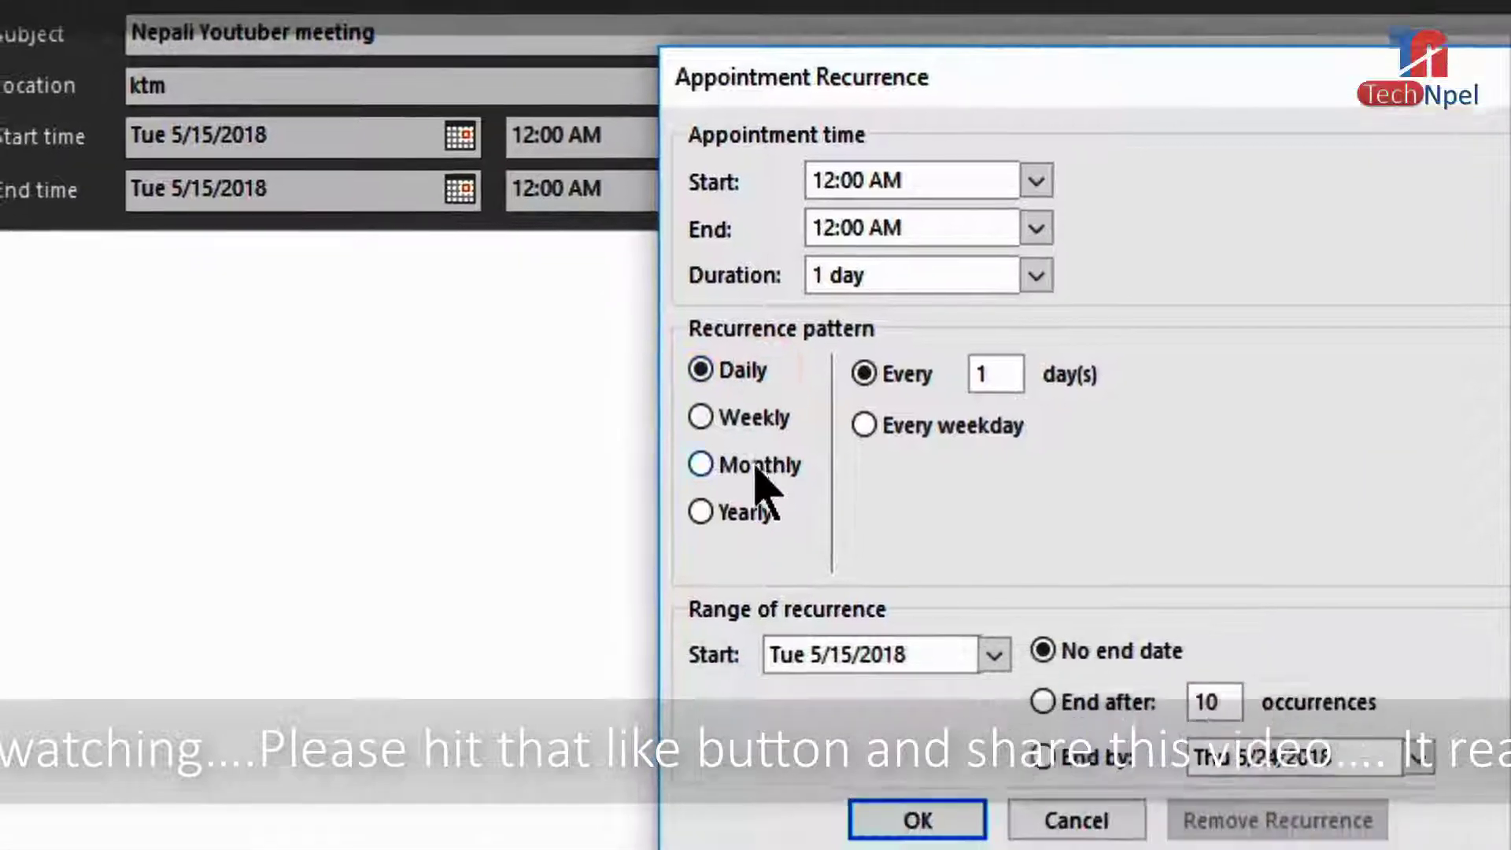
left_click(755, 468)
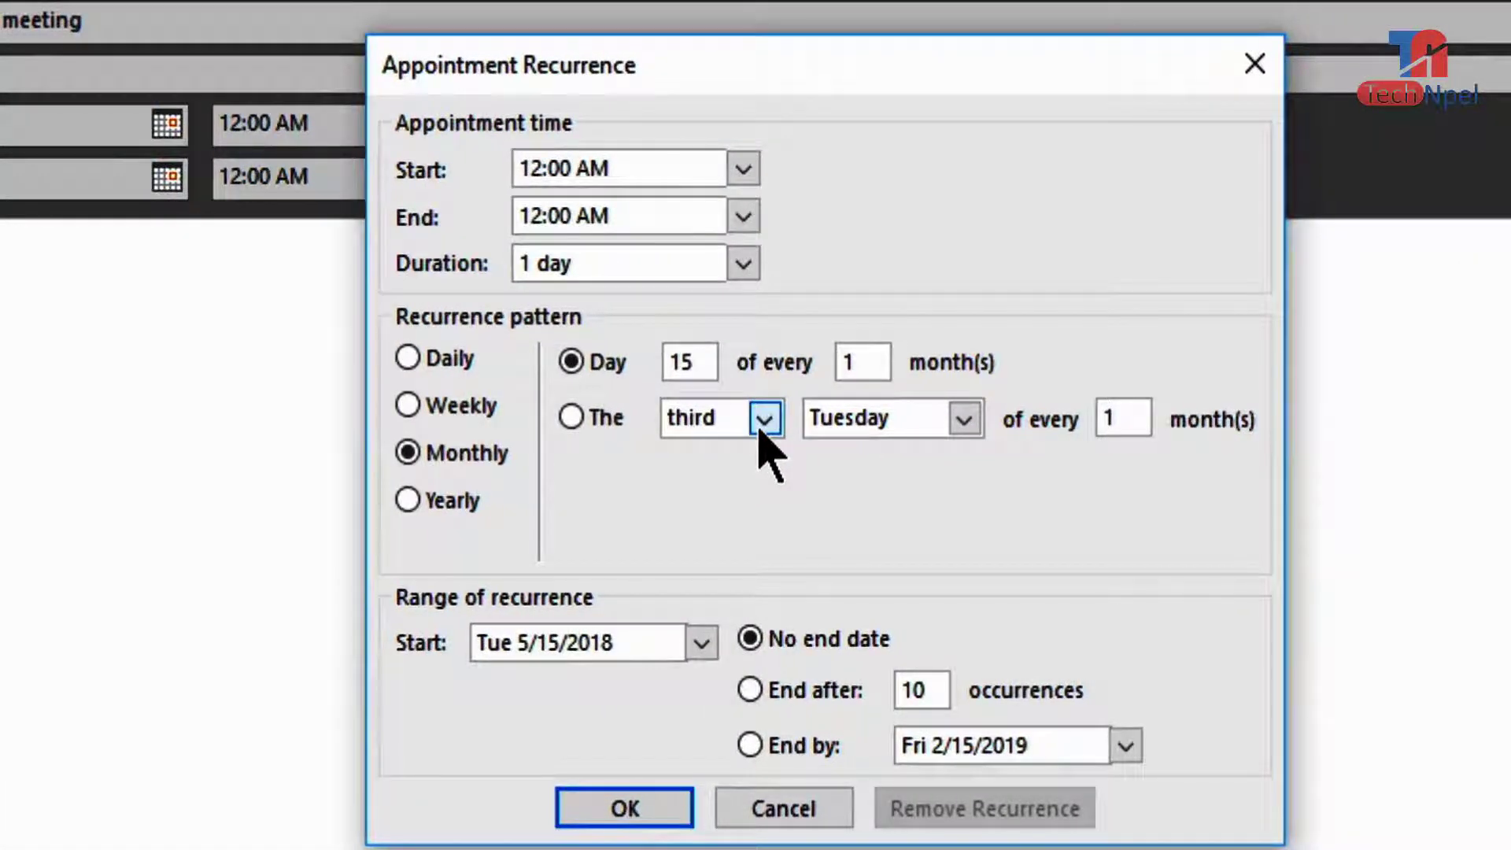
left_click(764, 419)
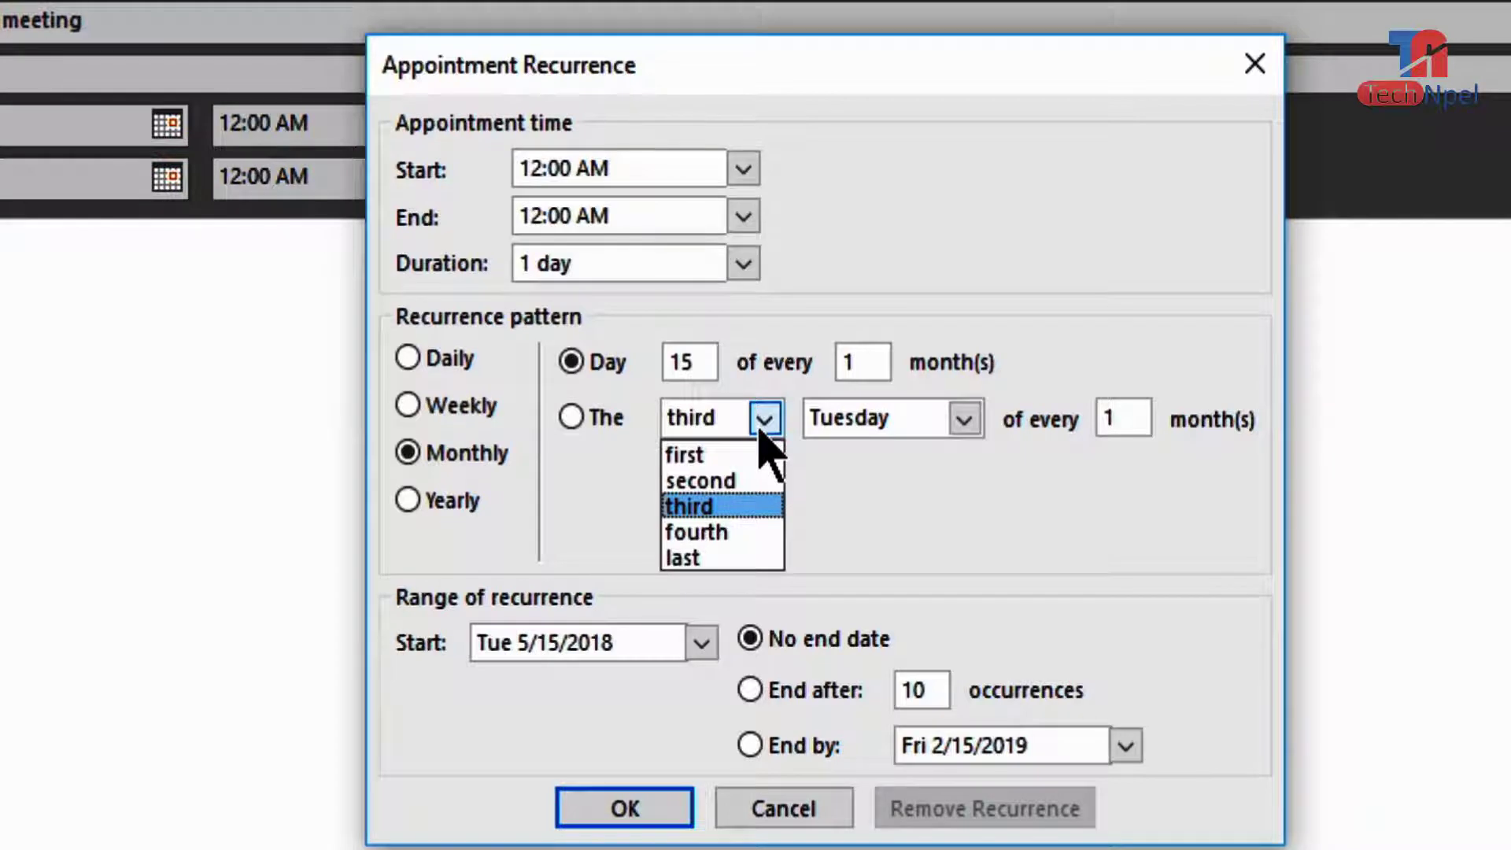
left_click(762, 425)
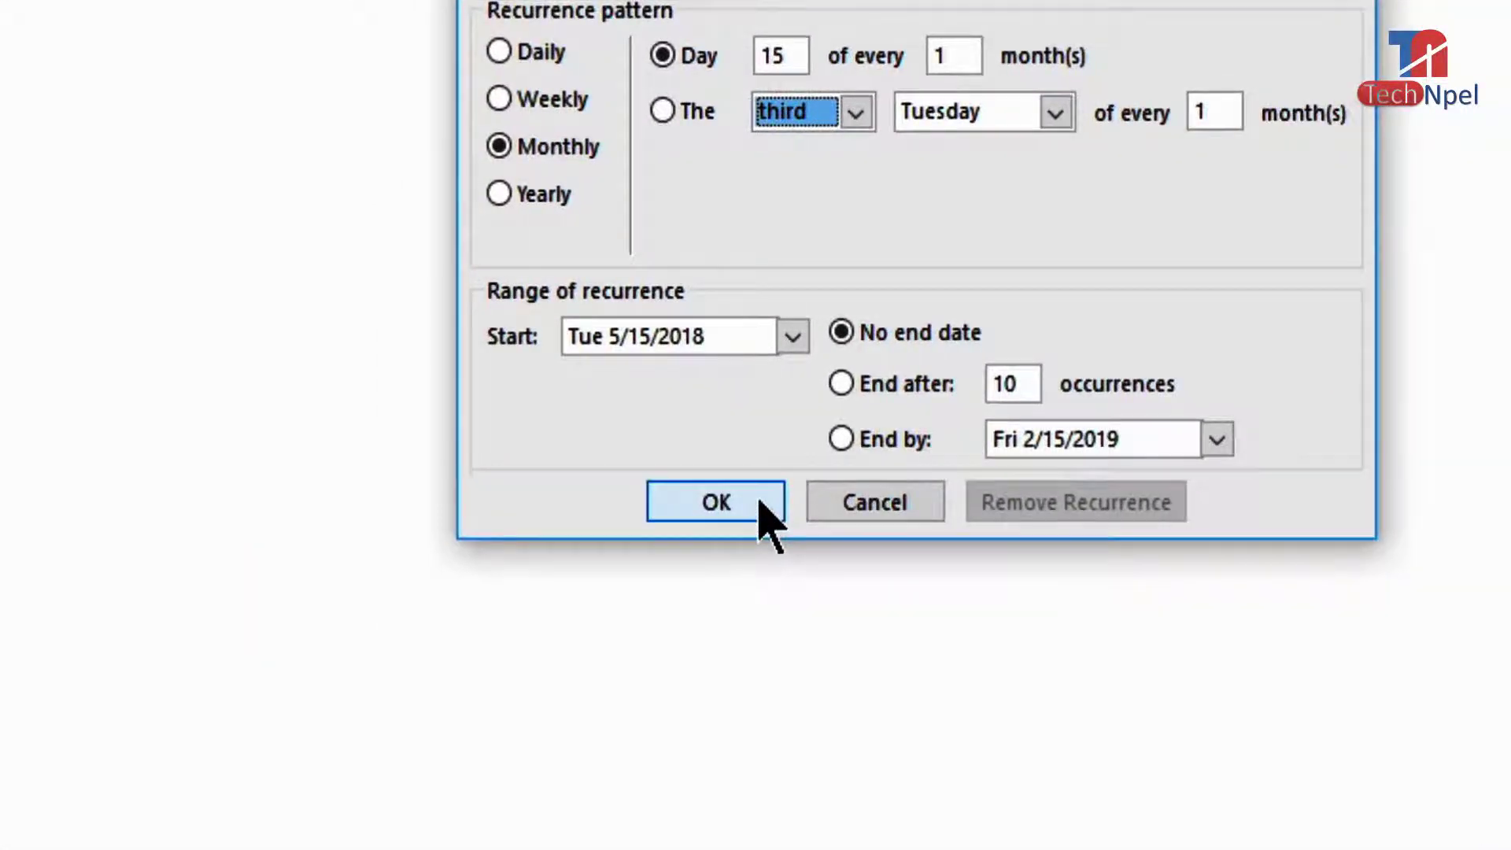
left_click(761, 505)
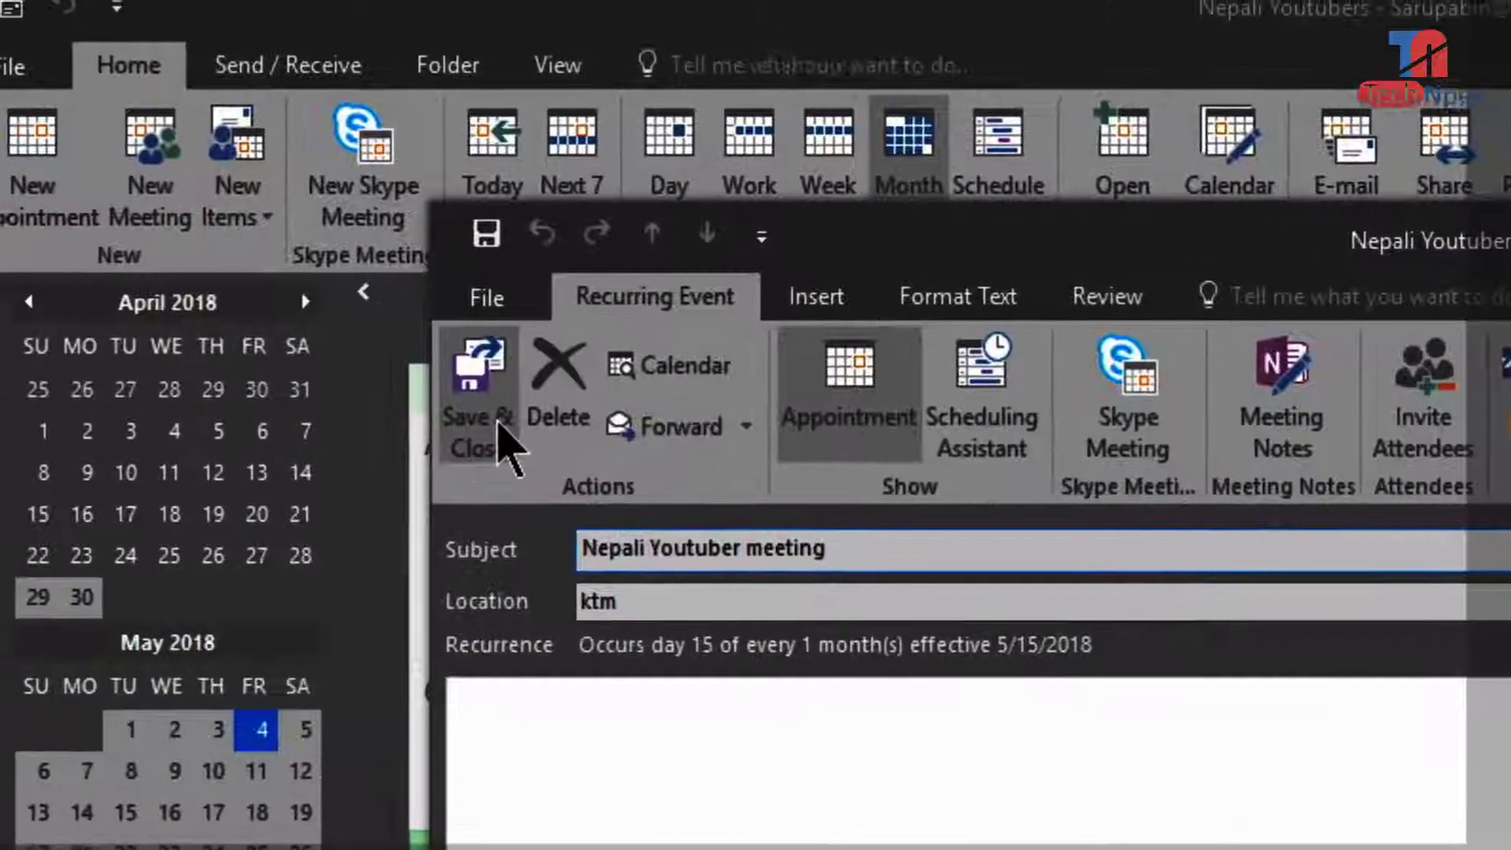
- Save and close the recurring event, and move the calendar forward to June 2018 to check its next occurrence
left_click(502, 445)
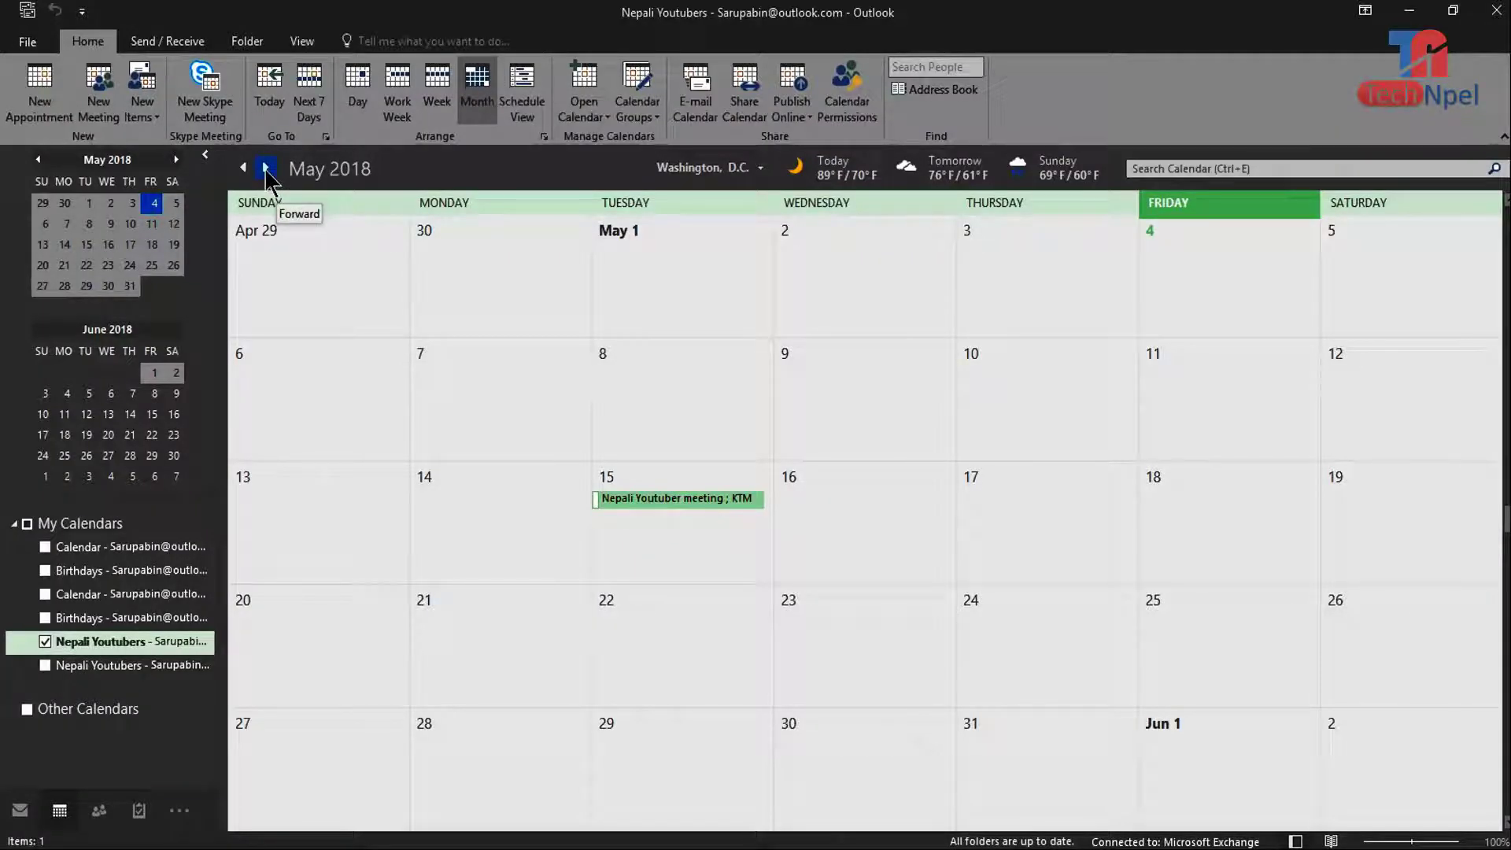
left_click(266, 174)
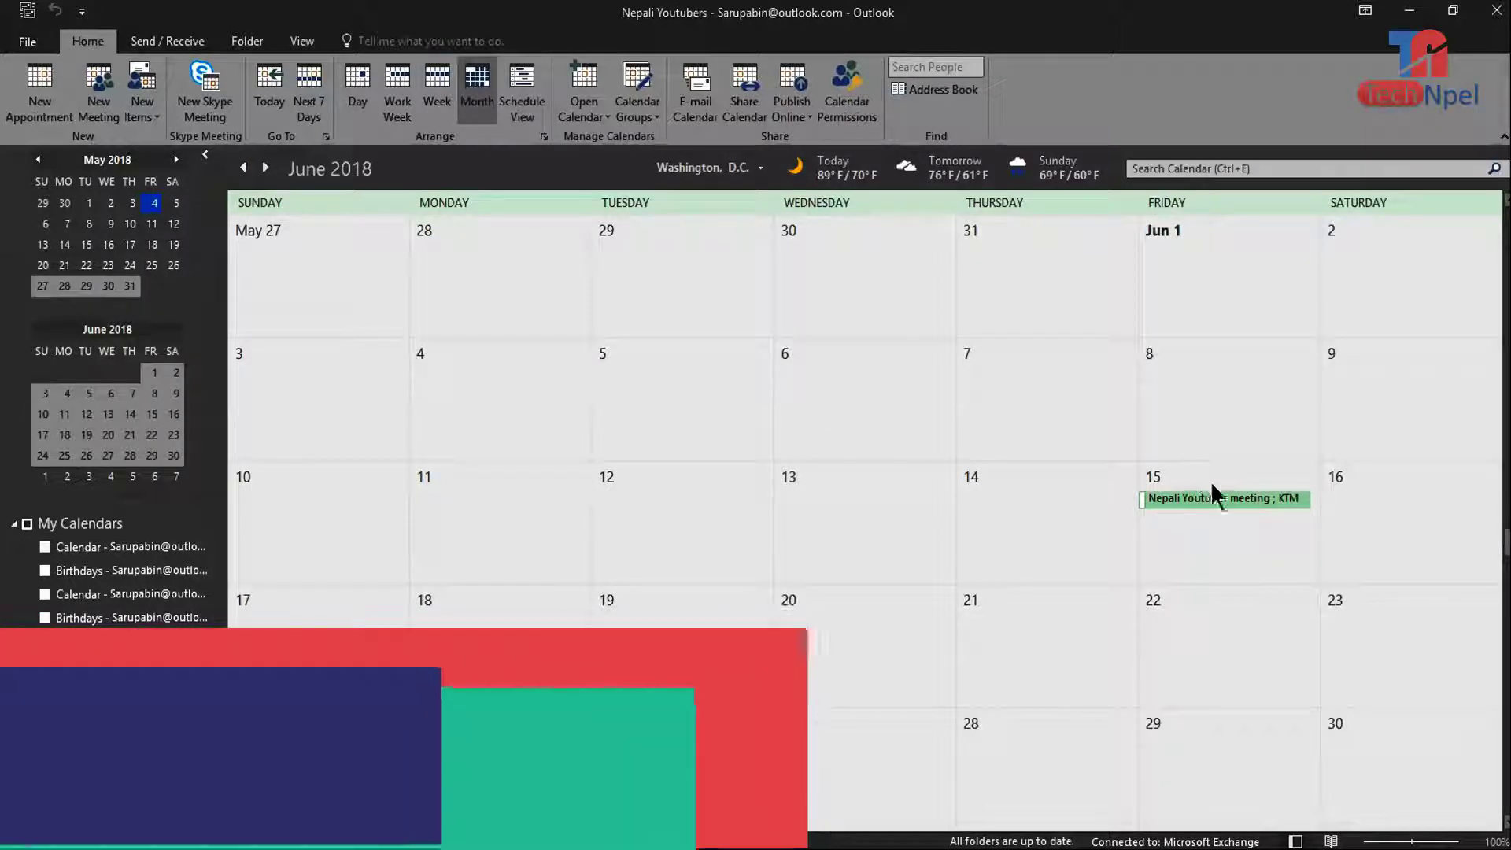